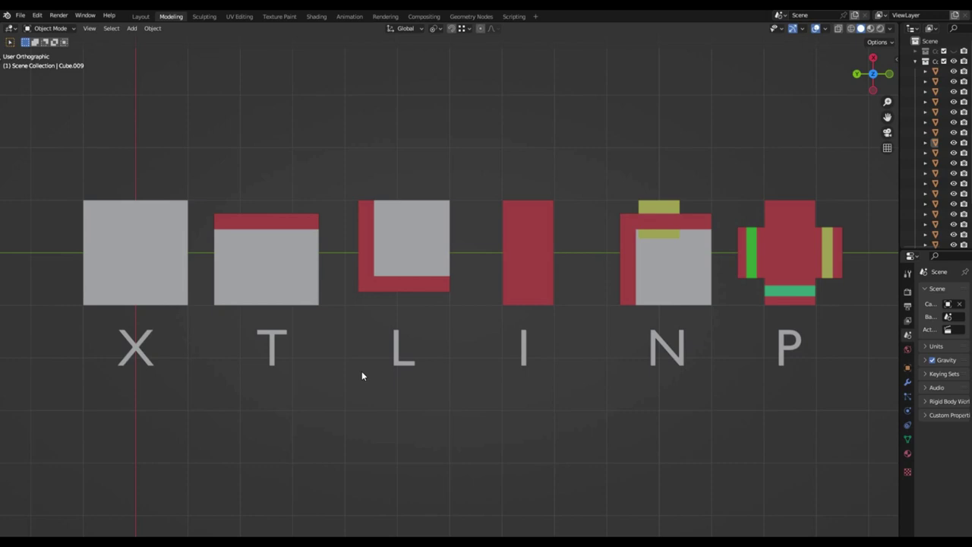
# - Pan past the lettered tile types and look straight down on the 4-by-3 room grid
pyautogui.keyDown('shift'); pyautogui.moveTo(362, 371); pyautogui.dragTo(503, 371, button='middle'); pyautogui.keyUp('shift')
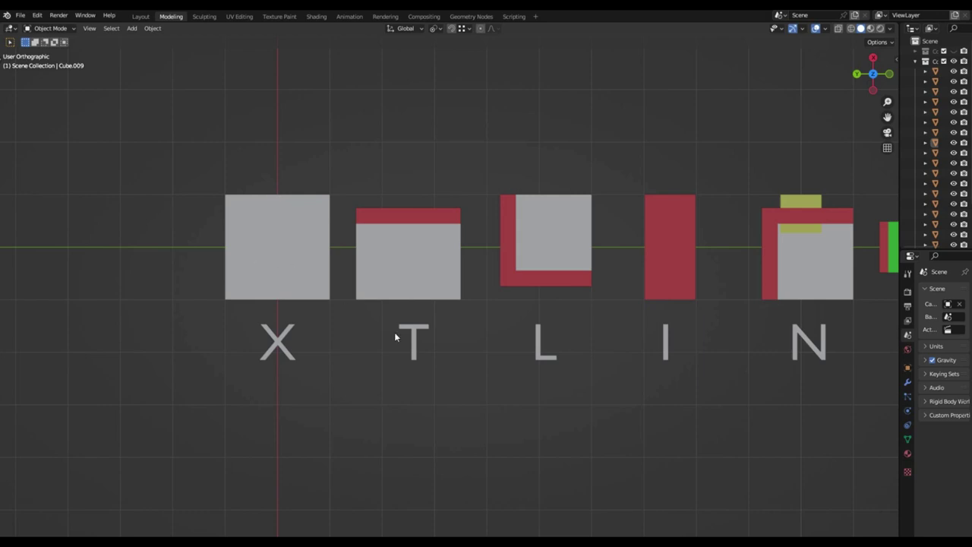
pyautogui.moveTo(493, 393); pyautogui.dragTo(456, 117, button='middle')
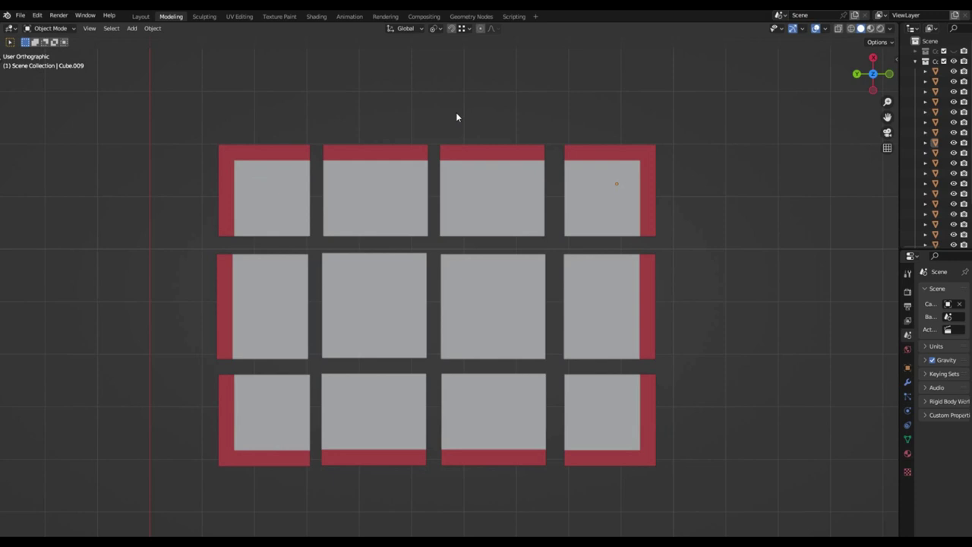
pyautogui.scroll(-1, 467, 123)
pyautogui.keyDown('shift'); pyautogui.moveTo(478, 142); pyautogui.dragTo(443, 154, button='middle'); pyautogui.keyUp('shift')
pyautogui.keyDown('shift'); pyautogui.moveTo(689, 352); pyautogui.dragTo(679, 259, button='middle'); pyautogui.keyUp('shift')
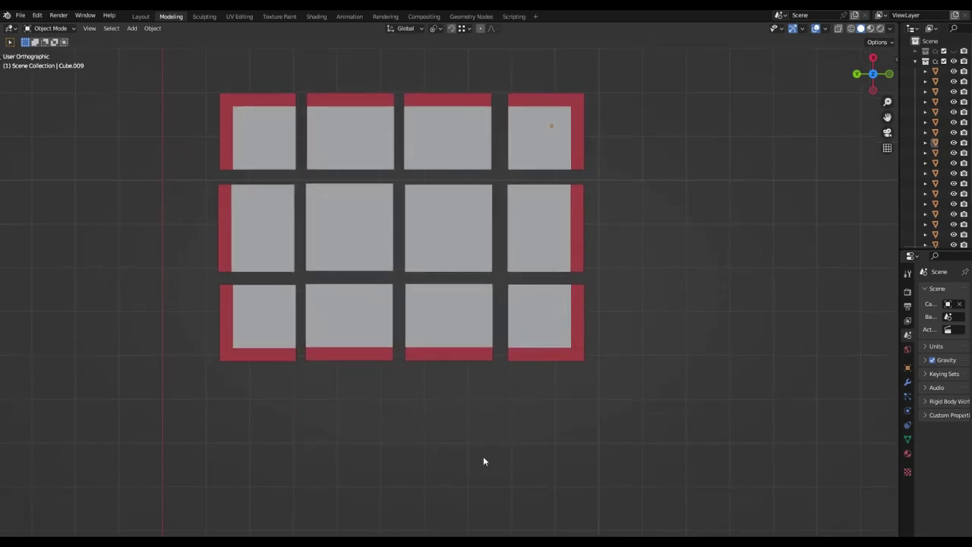
pyautogui.keyDown('shift'); pyautogui.moveTo(203, 112); pyautogui.dragTo(245, 248, button='middle'); pyautogui.keyUp('shift')
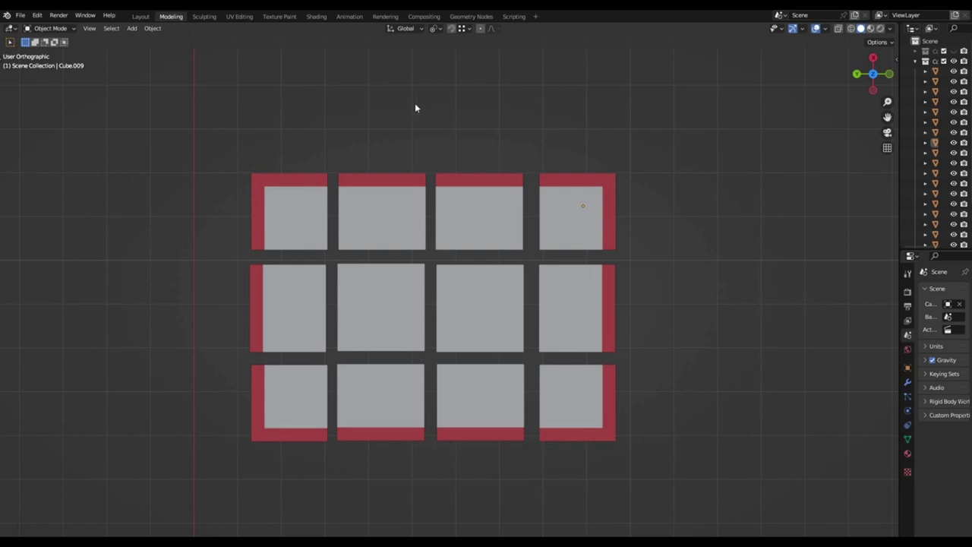
pyautogui.keyDown('shift'); pyautogui.moveTo(387, 253); pyautogui.dragTo(384, 229, button='middle'); pyautogui.keyUp('shift')
pyautogui.scroll(1, 393, 211)
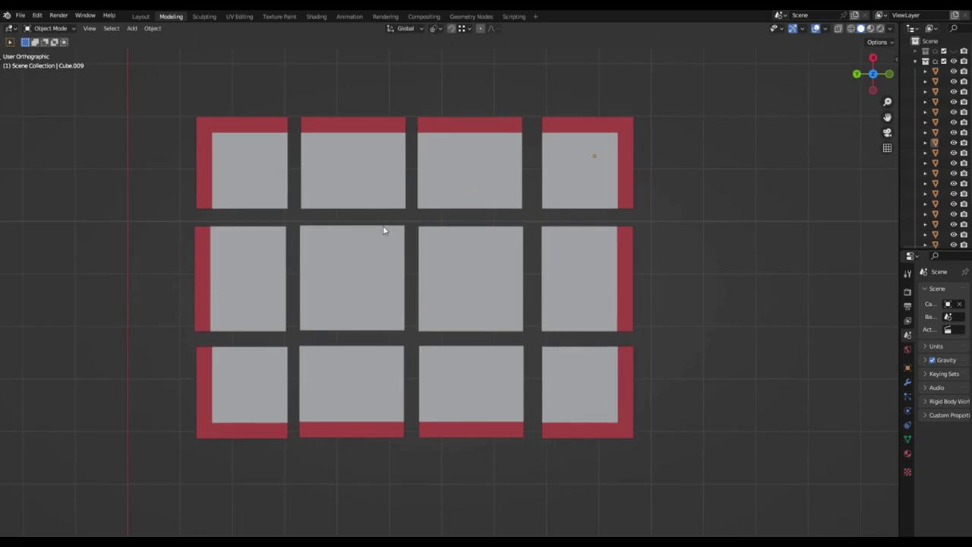
pyautogui.click(359, 266)
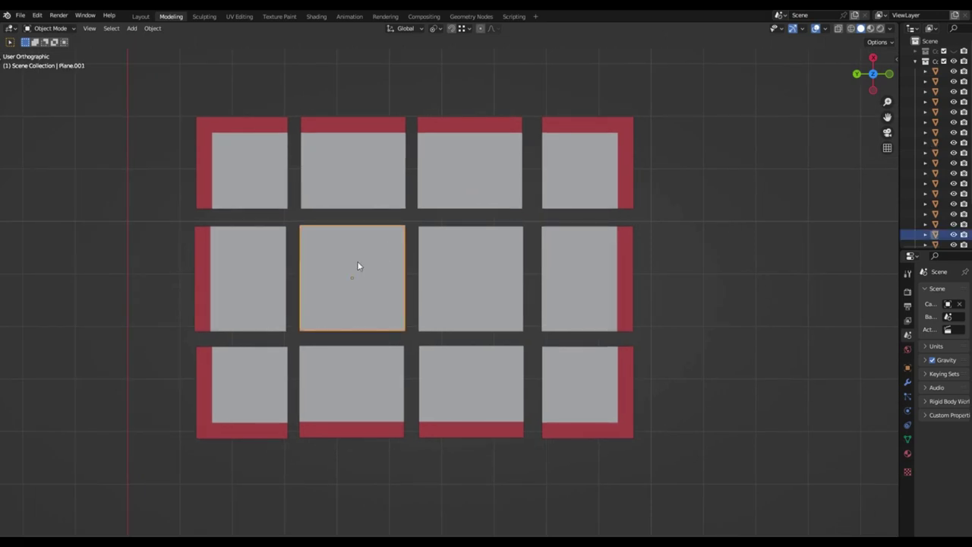
pyautogui.click(466, 270)
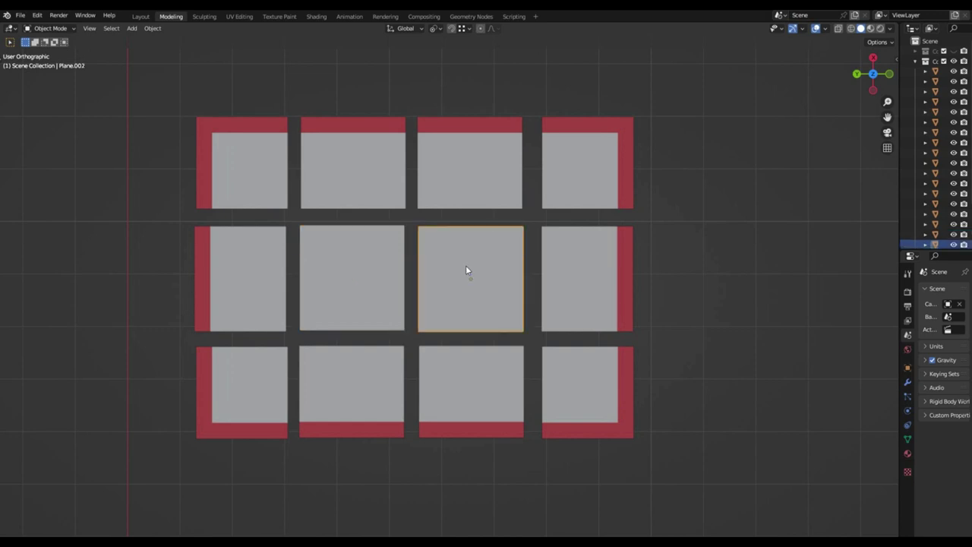
pyautogui.click(378, 276)
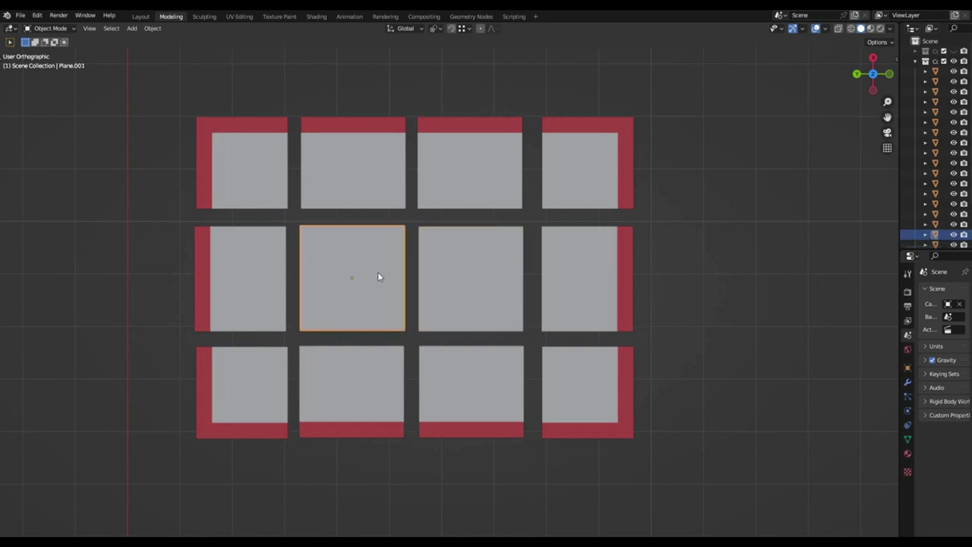
pyautogui.click(360, 143)
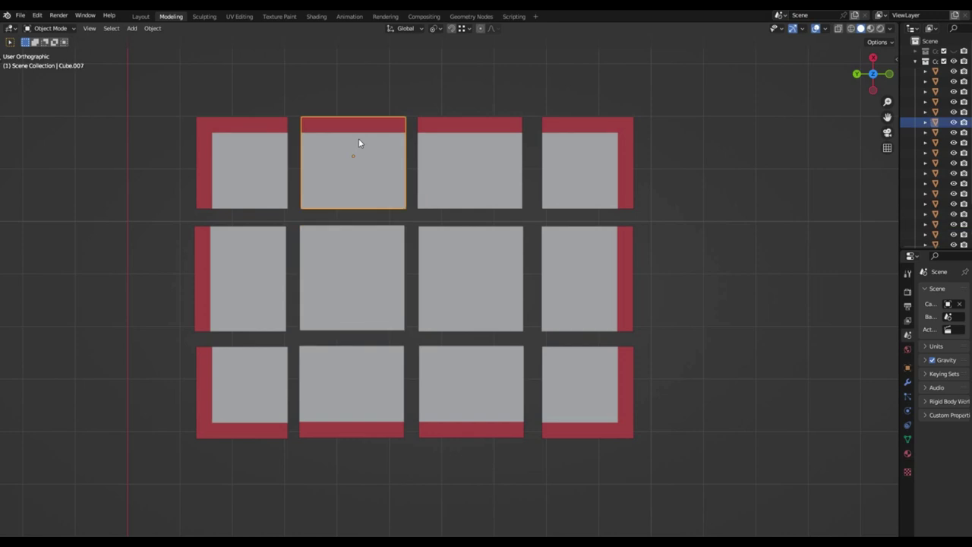
pyautogui.keyDown('shift'); pyautogui.scroll(5, 359, 143); pyautogui.keyUp('shift')
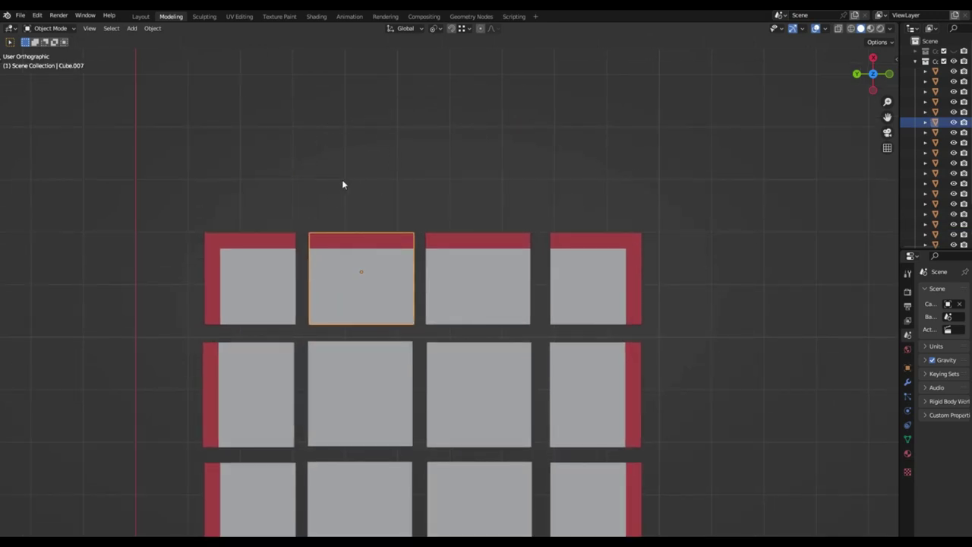
pyautogui.keyDown('shift'); pyautogui.moveTo(386, 177); pyautogui.dragTo(439, 108, button='middle'); pyautogui.keyUp('shift')
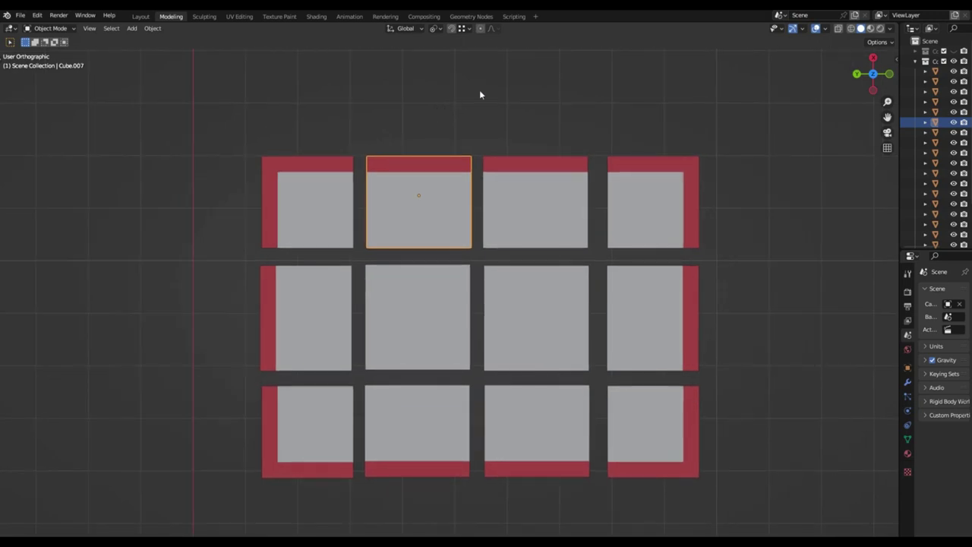
pyautogui.click(397, 309)
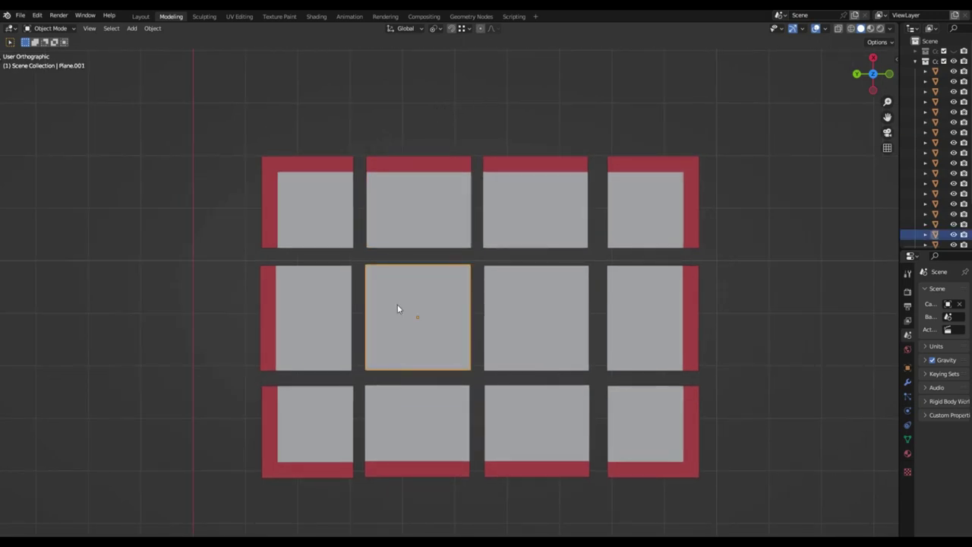
pyautogui.click(420, 176)
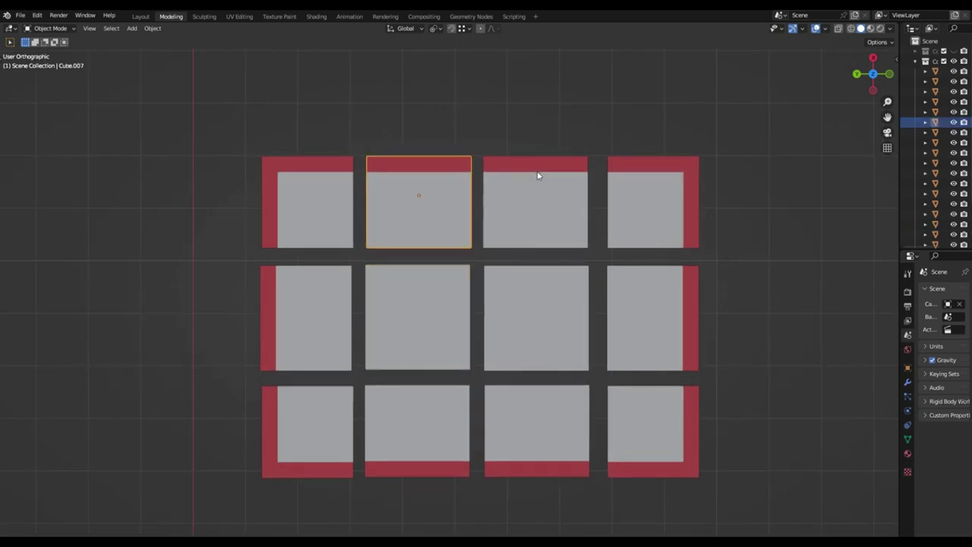
pyautogui.click(507, 170)
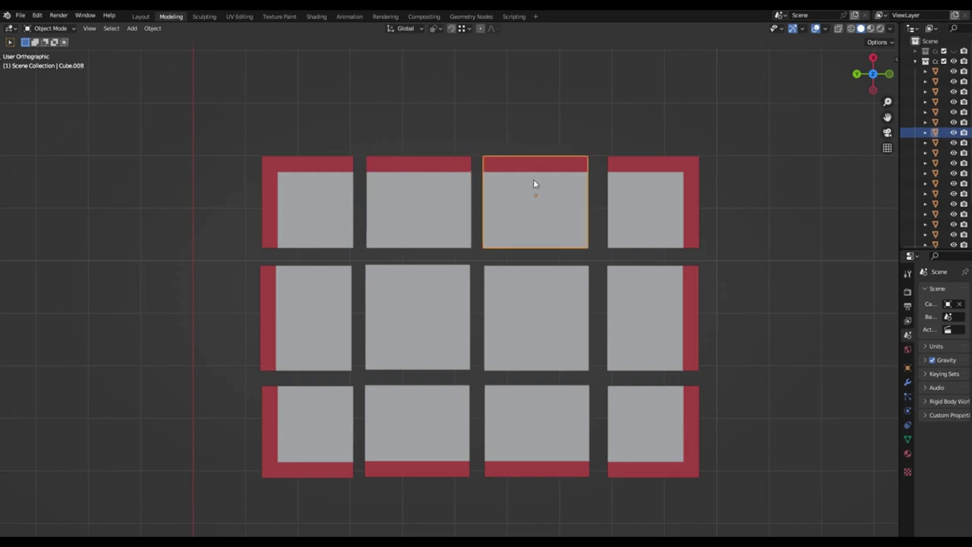
pyautogui.keyDown('shift'); pyautogui.moveTo(538, 190); pyautogui.dragTo(373, 187, button='middle'); pyautogui.keyUp('shift')
pyautogui.click(499, 192)
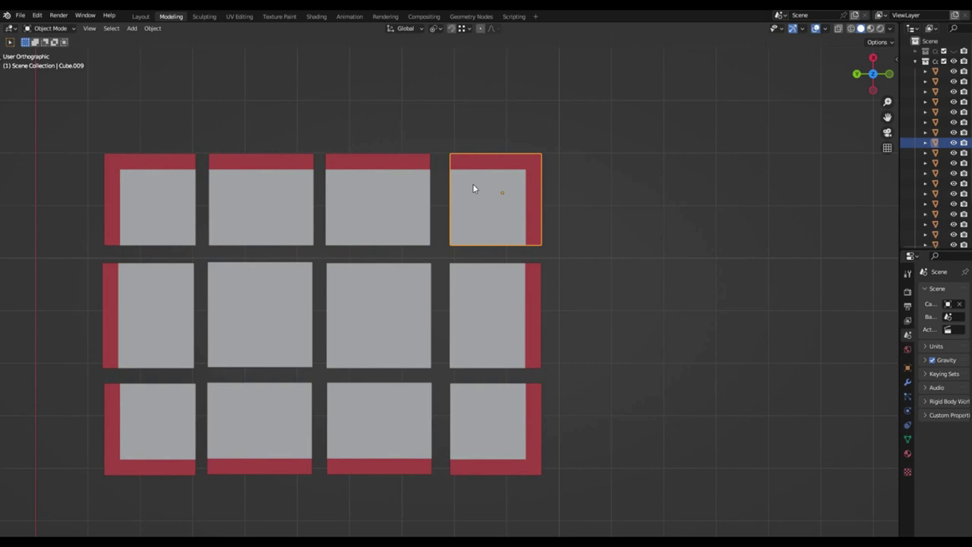
pyautogui.keyDown('shift'); pyautogui.moveTo(486, 214); pyautogui.dragTo(443, 254, button='middle'); pyautogui.keyUp('shift')
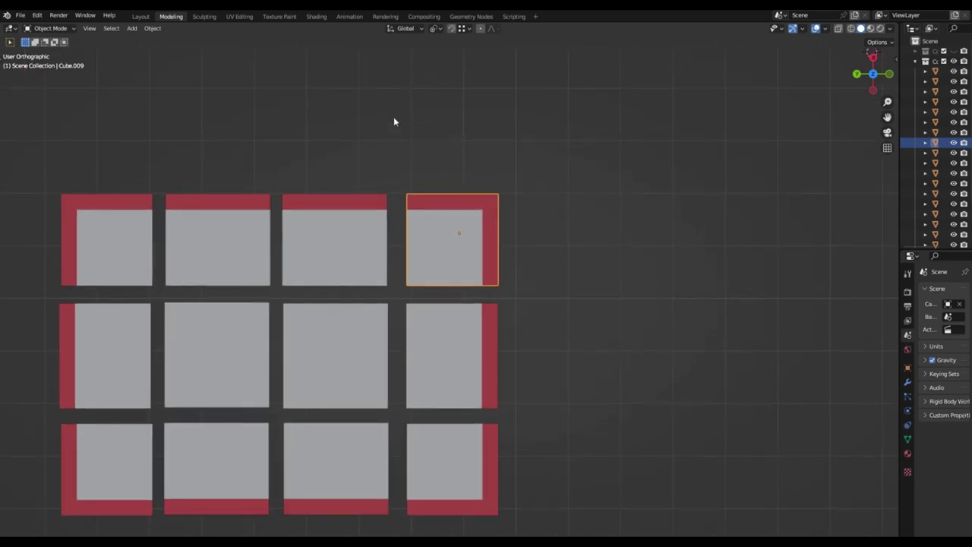
pyautogui.keyDown('shift'); pyautogui.moveTo(478, 173); pyautogui.dragTo(491, 93, button='middle'); pyautogui.keyUp('shift')
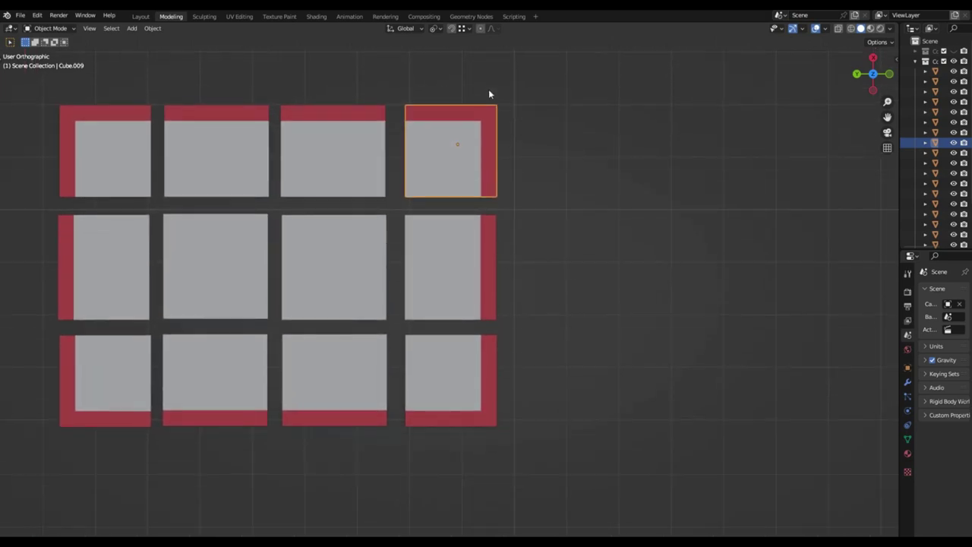
pyautogui.click(458, 258)
pyautogui.keyDown('shift'); pyautogui.moveTo(521, 253); pyautogui.dragTo(624, 246, button='middle'); pyautogui.keyUp('shift')
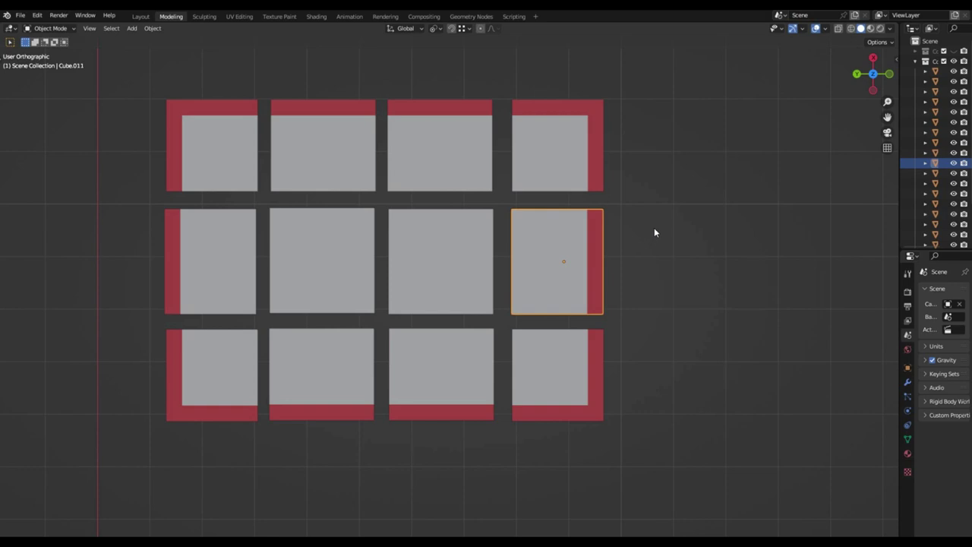
pyautogui.click(654, 230)
pyautogui.keyDown('shift'); pyautogui.moveTo(640, 216); pyautogui.dragTo(636, 225, button='middle'); pyautogui.keyUp('shift')
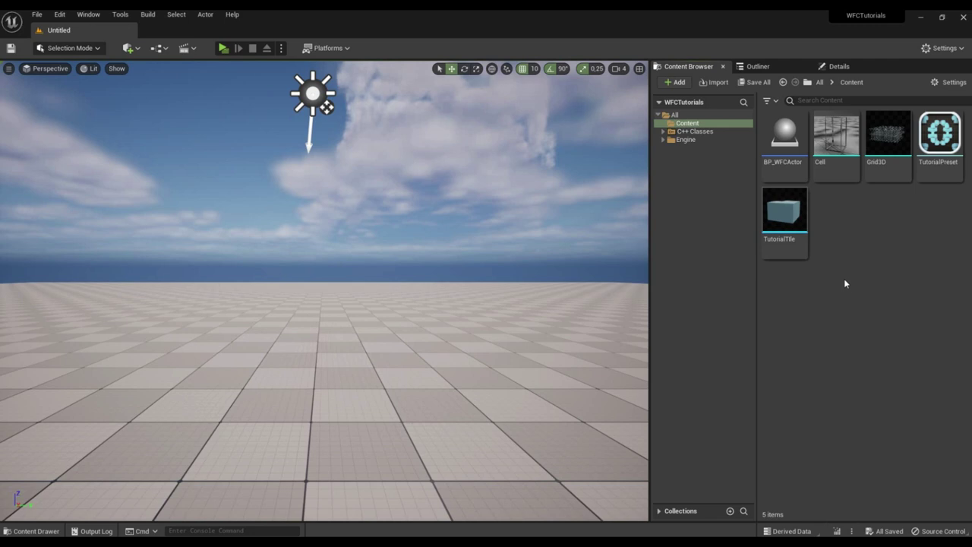
# - Create a TilesInfo folder in Content and open it
pyautogui.rightClick(845, 283)
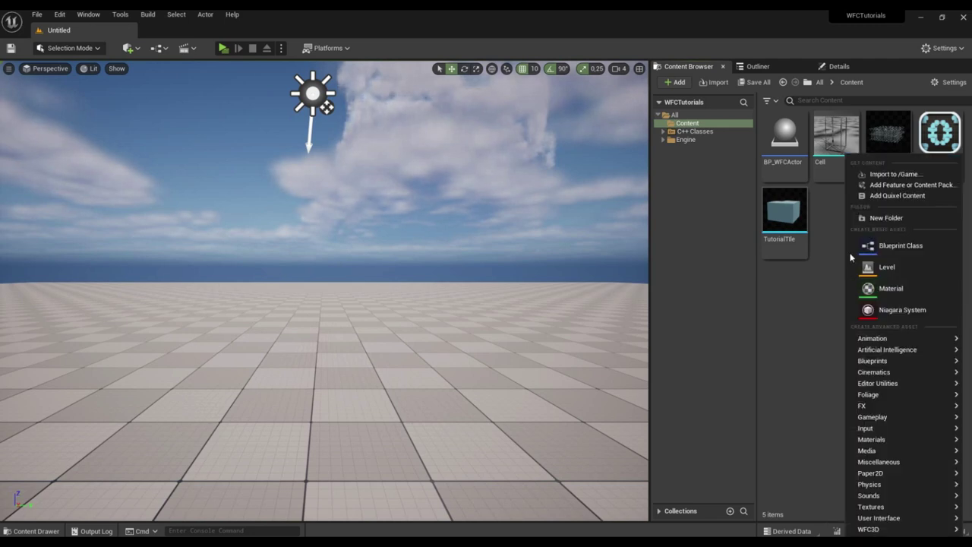
pyautogui.click(887, 219)
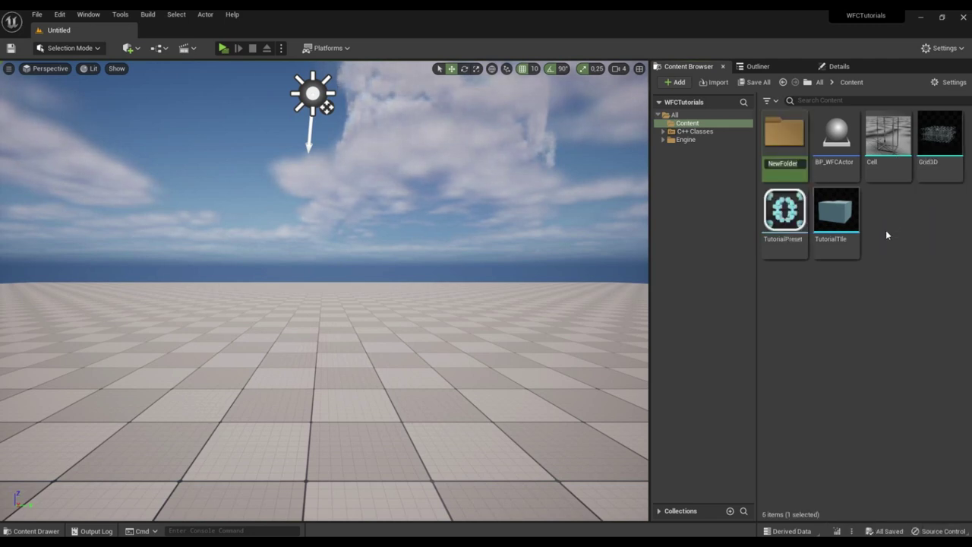
pyautogui.write('Tiles')
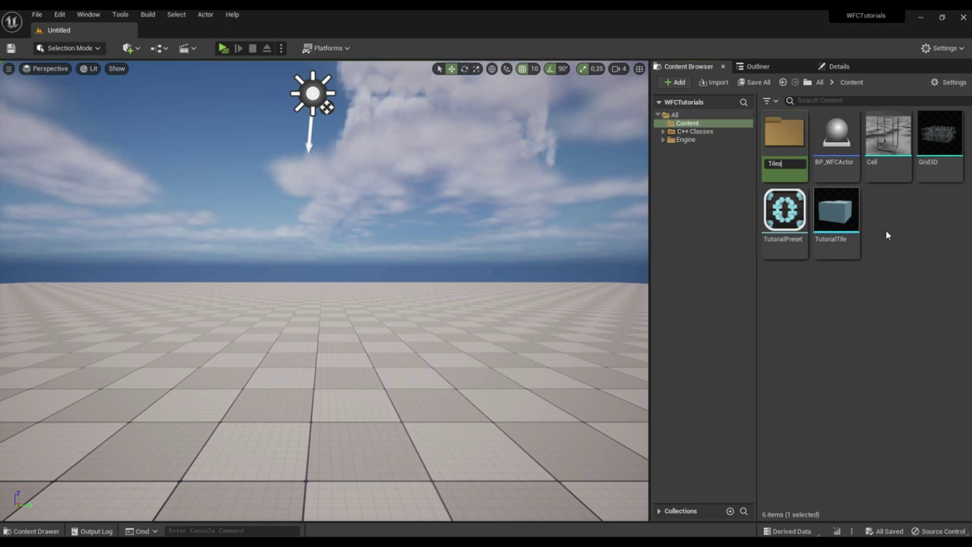
pyautogui.write('Info')
pyautogui.press('Return')
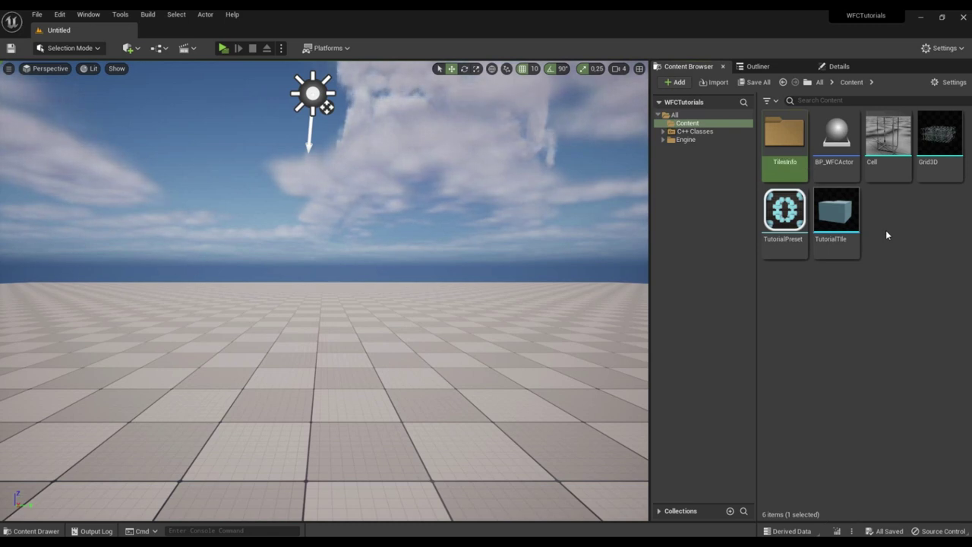
pyautogui.doubleClick(790, 151)
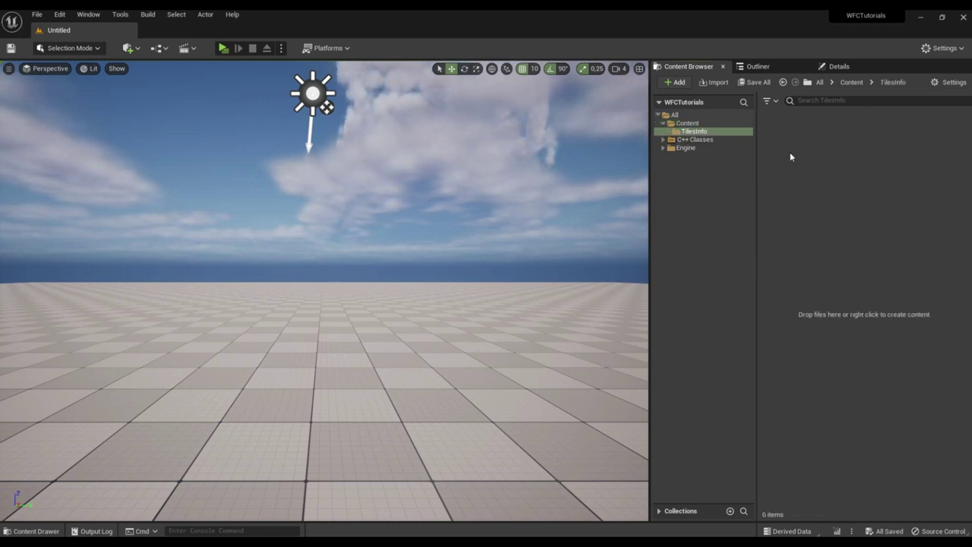
# - Add a WFC3D Tile Info asset named RoomEmpty
pyautogui.rightClick(790, 152)
pyautogui.moveTo(820, 529)
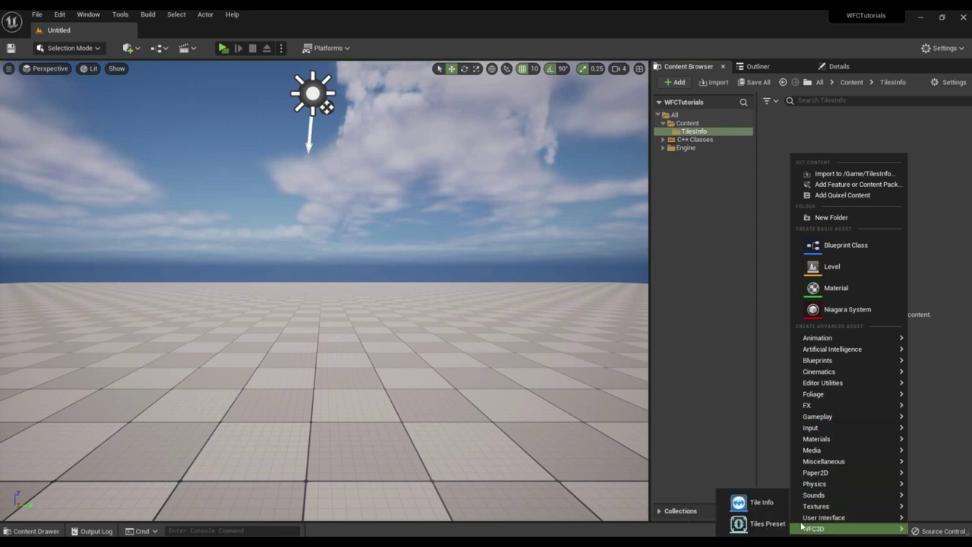
pyautogui.click(762, 503)
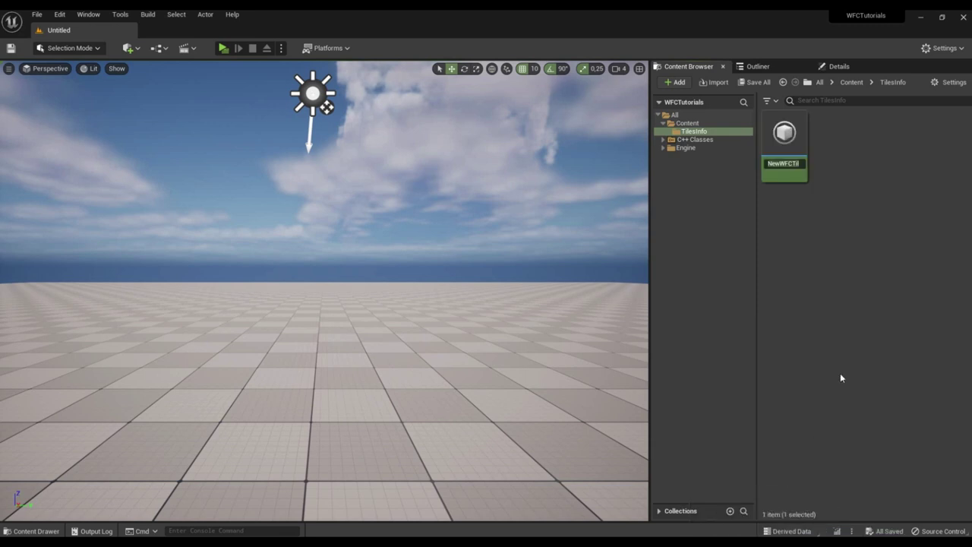
pyautogui.write('Room')
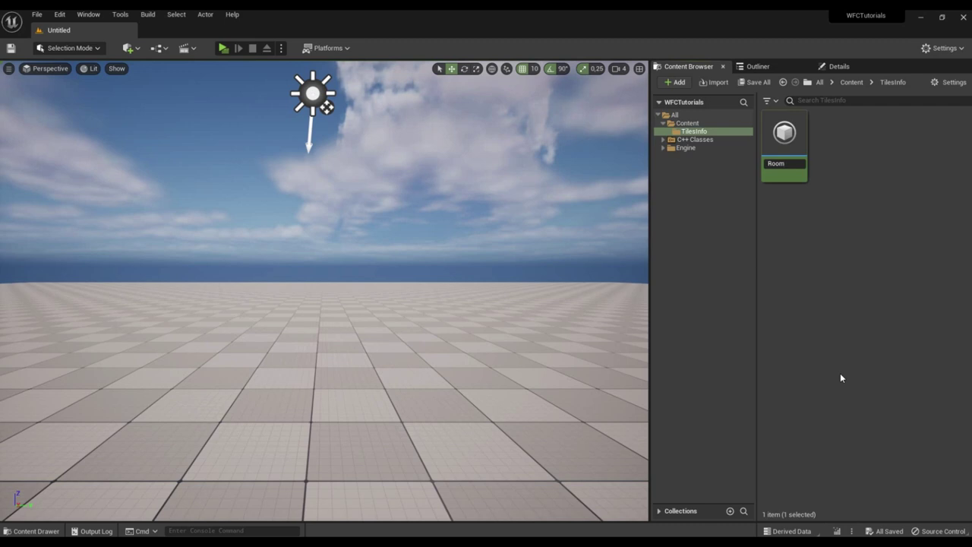
pyautogui.write('Empty')
pyautogui.press('Return')
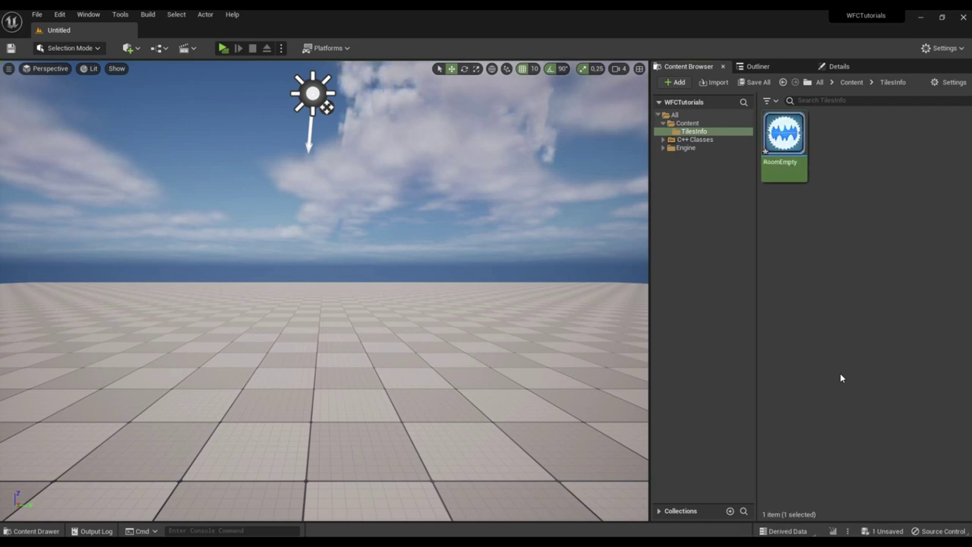
# - Add two more Tile Info assets named RoomFill and RoomWall
pyautogui.rightClick(831, 200)
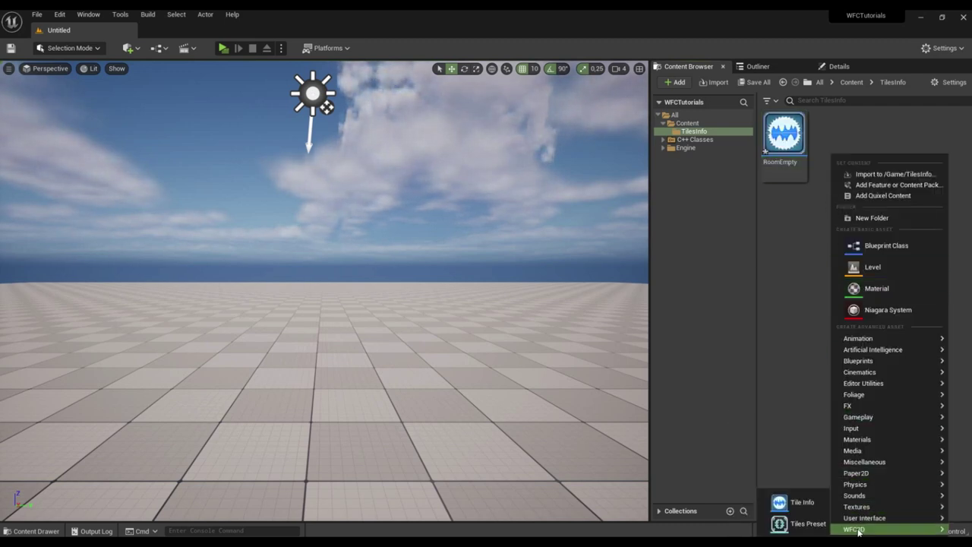
pyautogui.click(811, 470)
pyautogui.write('R')
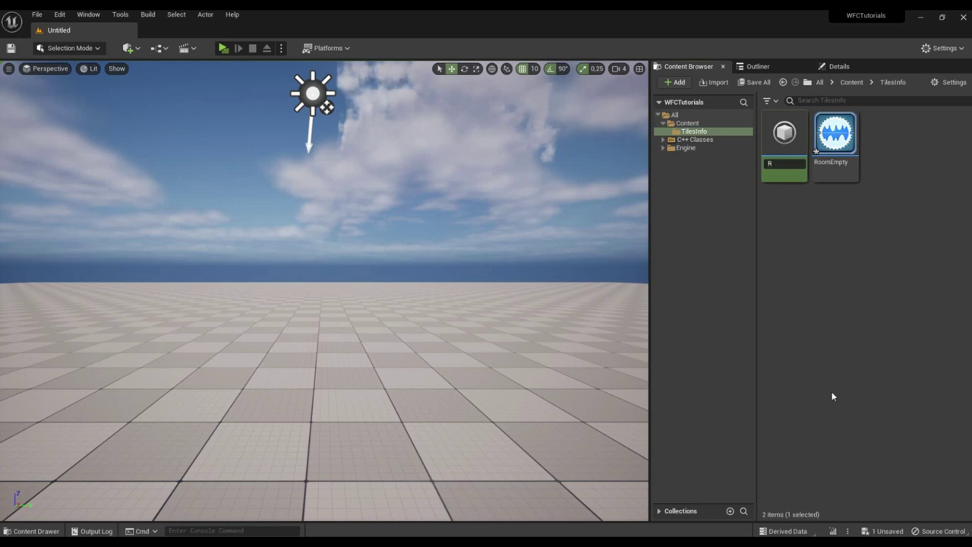
pyautogui.write('oomFil')
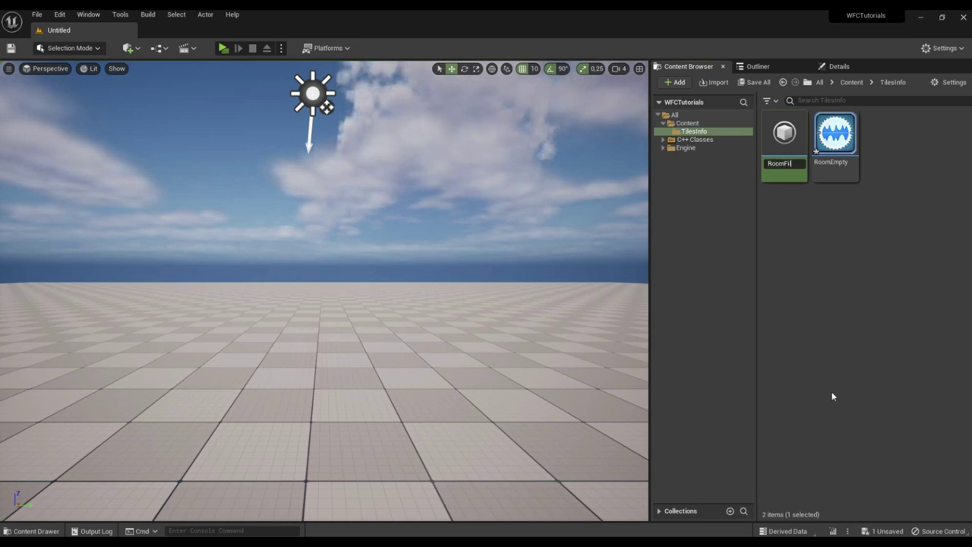
pyautogui.write('l')
pyautogui.press('Return')
pyautogui.rightClick(816, 235)
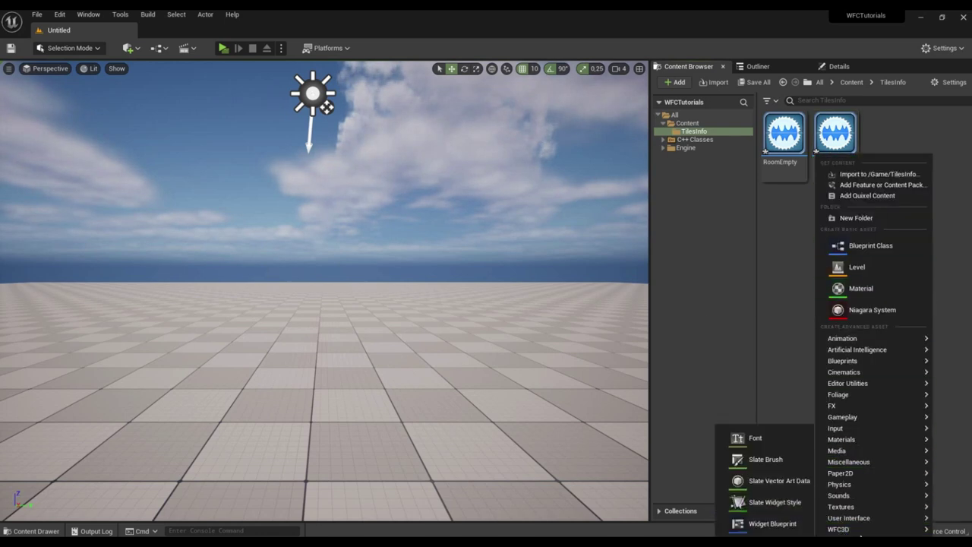
pyautogui.moveTo(838, 529)
pyautogui.click(792, 524)
pyautogui.write('RoomWall')
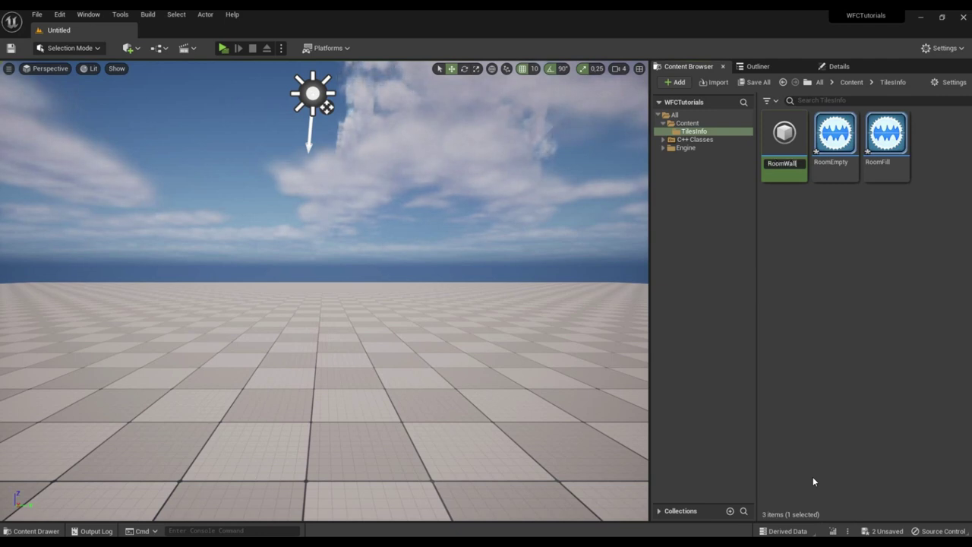
pyautogui.press('Return')
# - Add a fourth Tile Info asset named RoomCorner
pyautogui.rightClick(821, 272)
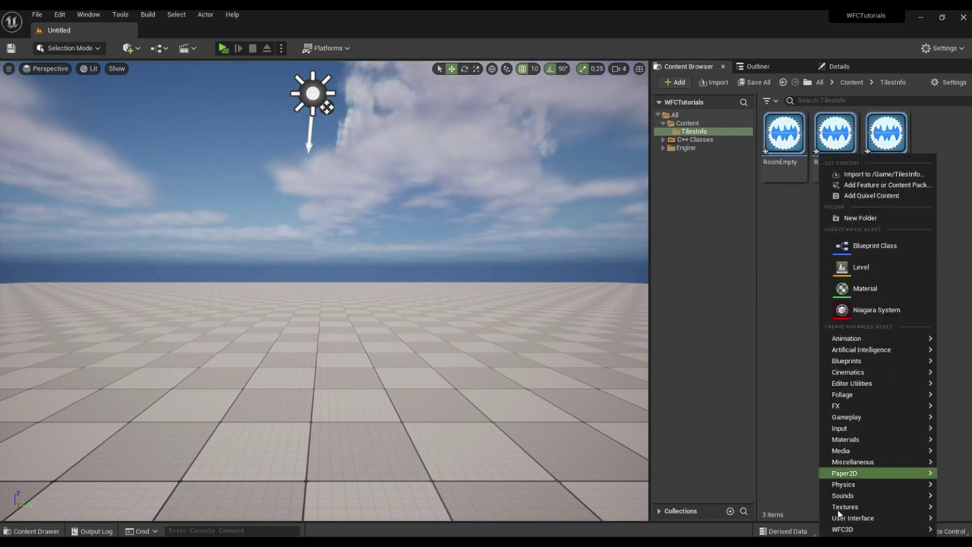
pyautogui.moveTo(839, 529)
pyautogui.click(792, 503)
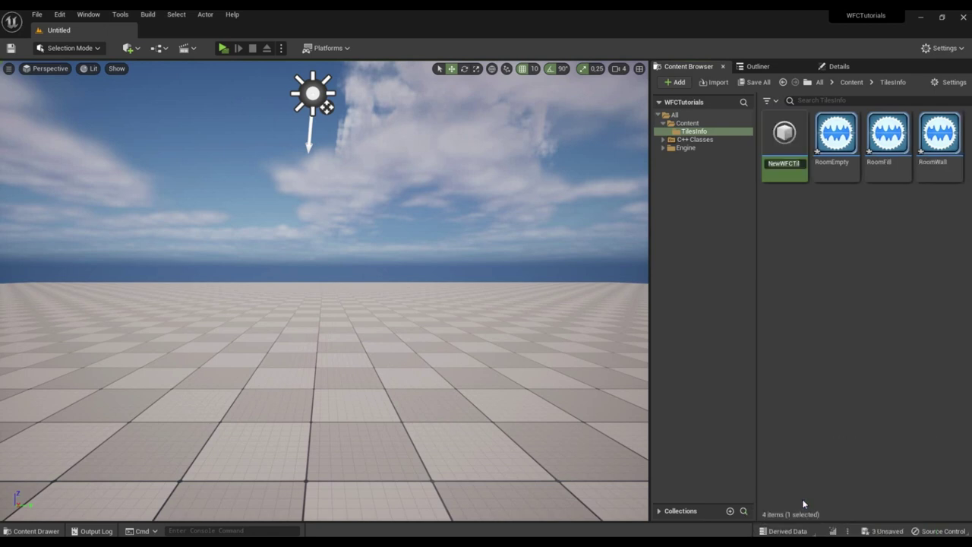
pyautogui.write('RoomCo')
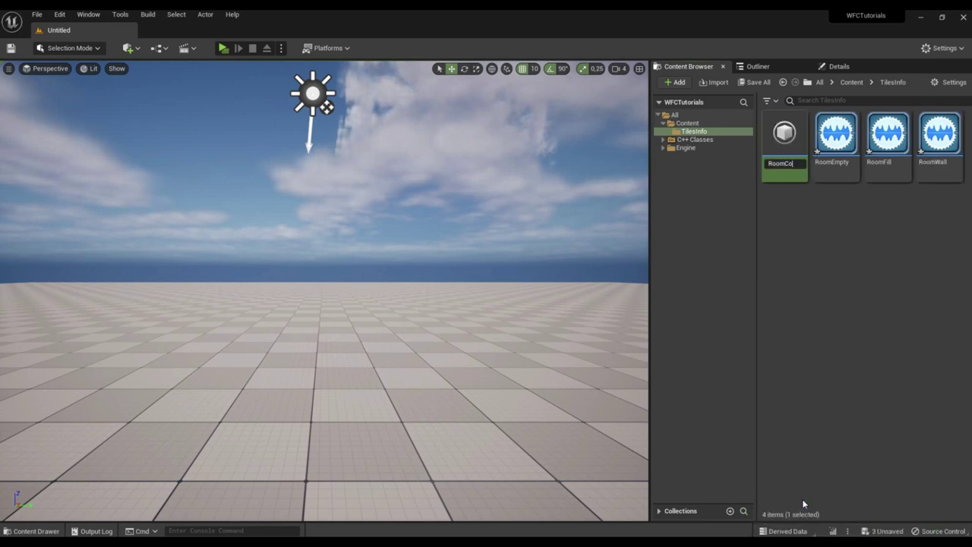
pyautogui.write('rner')
pyautogui.press('Return')
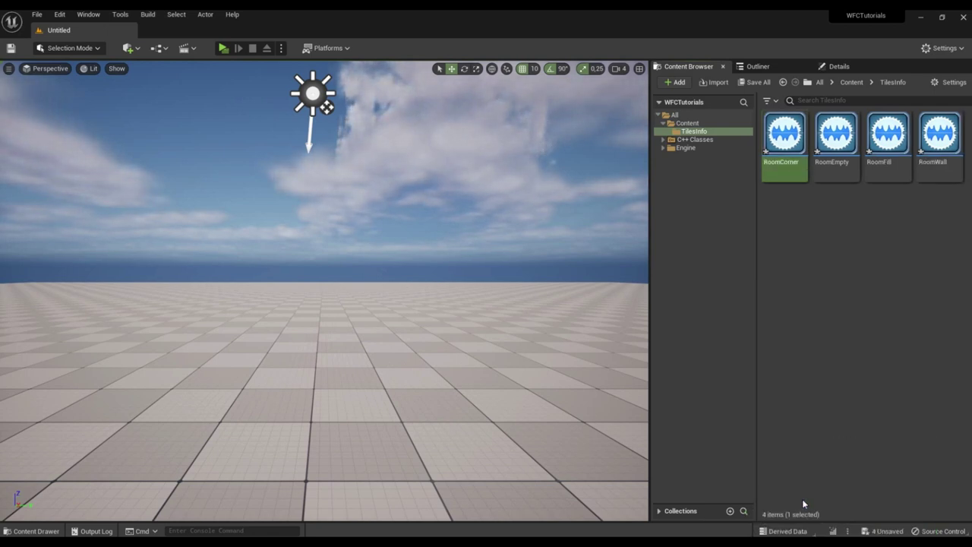
# - Open RoomFill, RoomWall and RoomCorner in the tile editor, closing the RoomEmpty tab
pyautogui.doubleClick(836, 152)
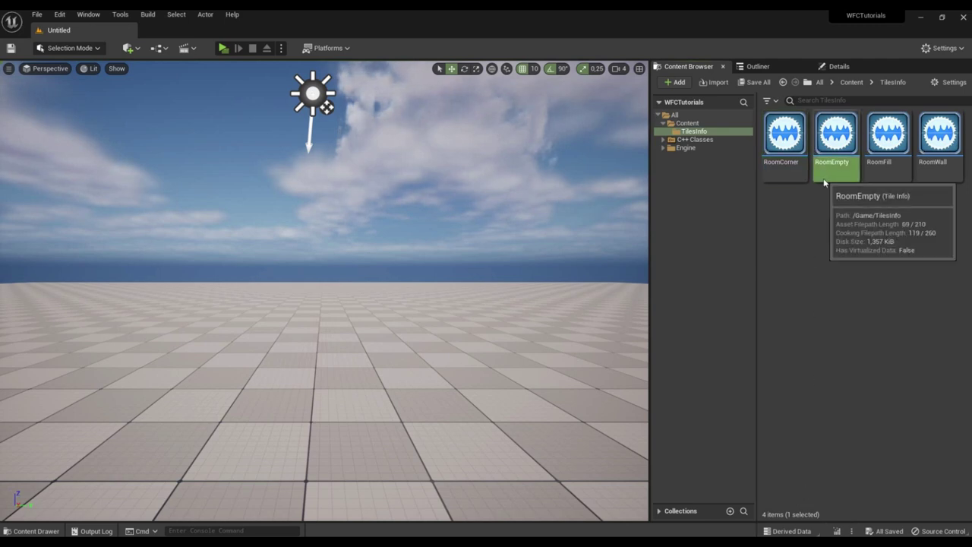
pyautogui.doubleClick(885, 144)
pyautogui.doubleClick(940, 140)
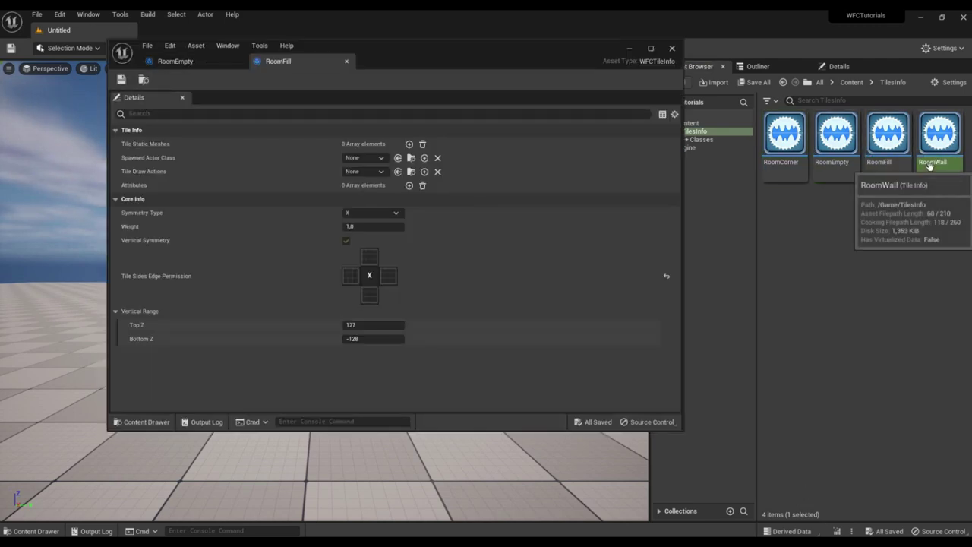
pyautogui.click(774, 156)
pyautogui.doubleClick(772, 164)
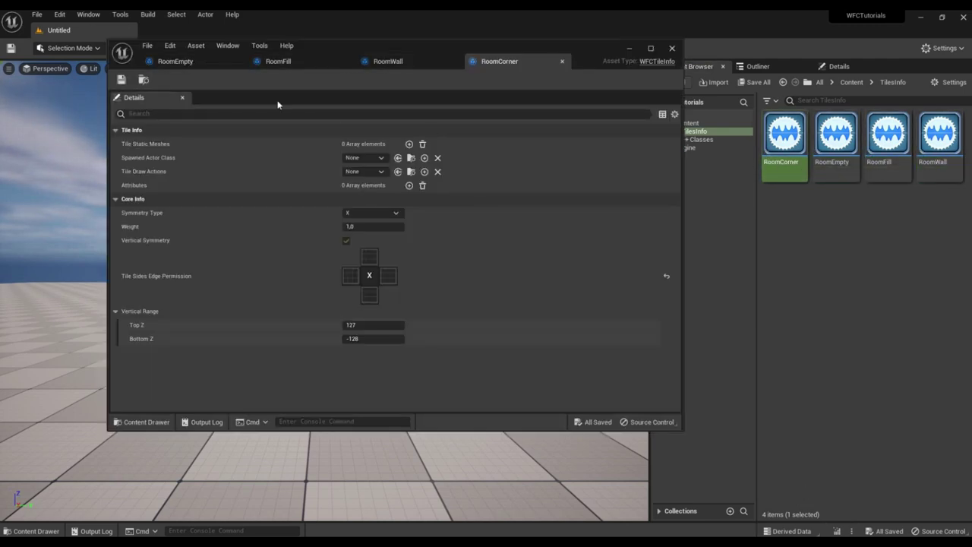
pyautogui.click(195, 64)
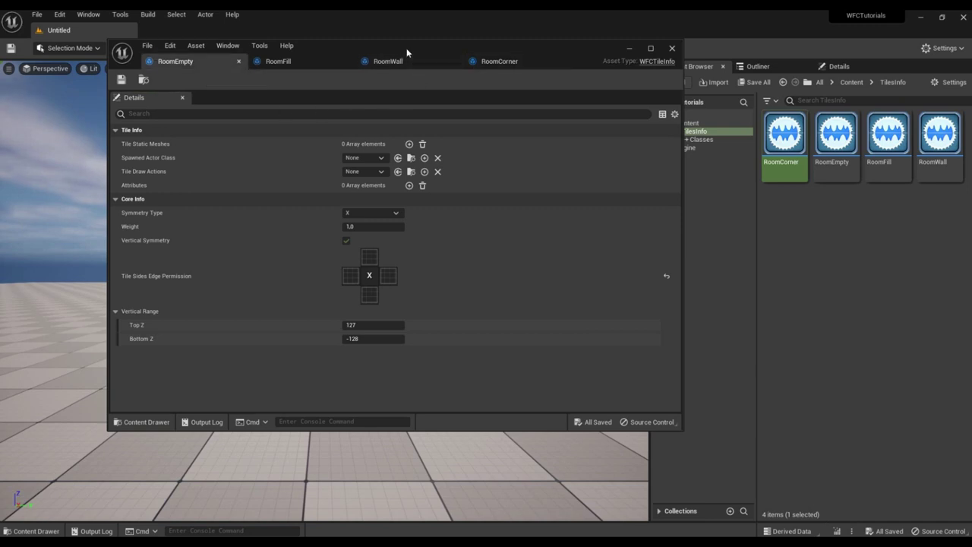
pyautogui.moveTo(407, 50); pyautogui.dragTo(413, 59)
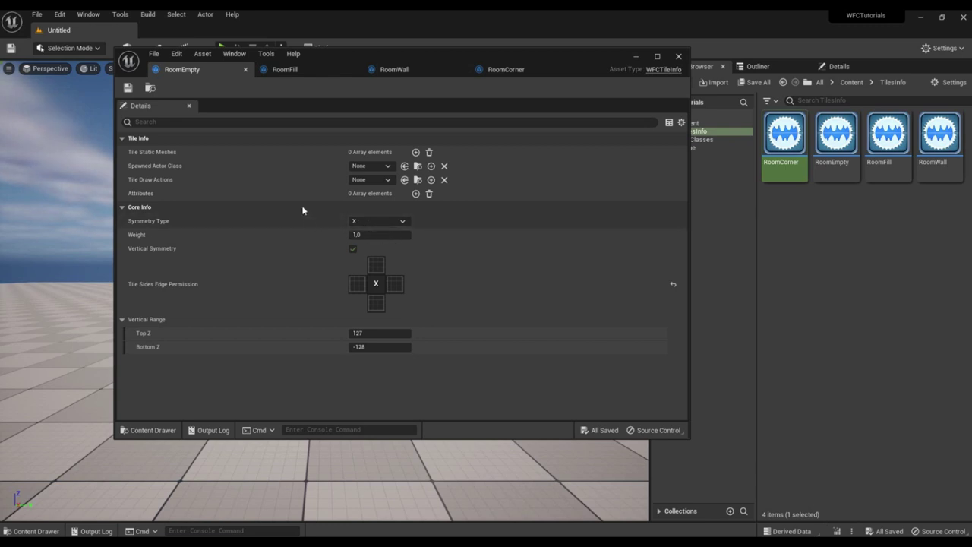
pyautogui.click(245, 69)
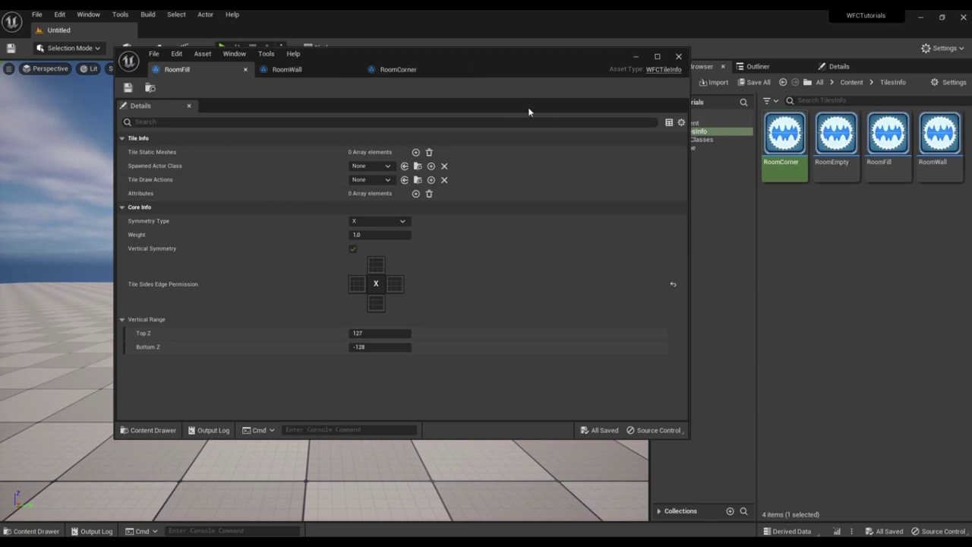
pyautogui.moveTo(504, 67); pyautogui.dragTo(473, 85)
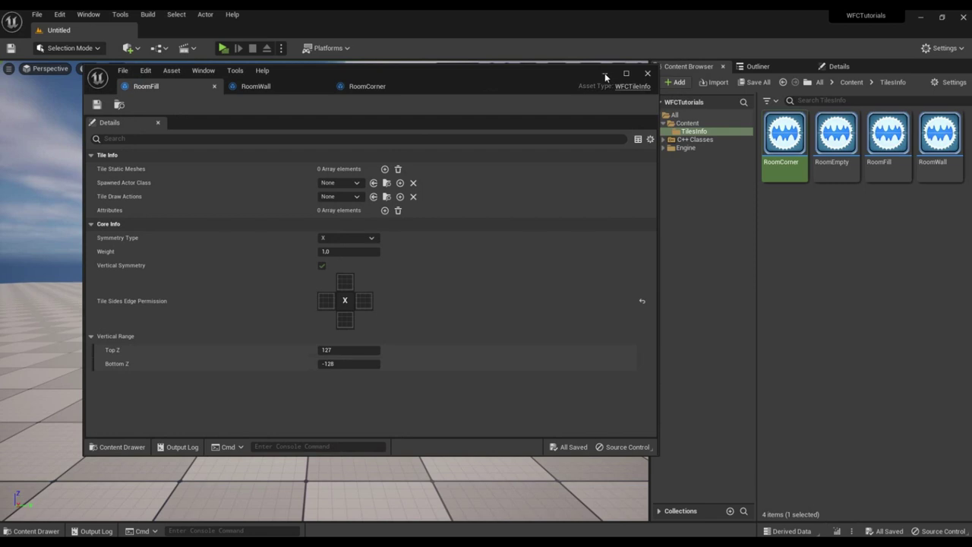
# - Assign Dungeon_Fill1 from Engine > Plugins > Wave Function Collapse > Geometry as RoomFill's tile mesh
pyautogui.moveTo(581, 82); pyautogui.dragTo(519, 81)
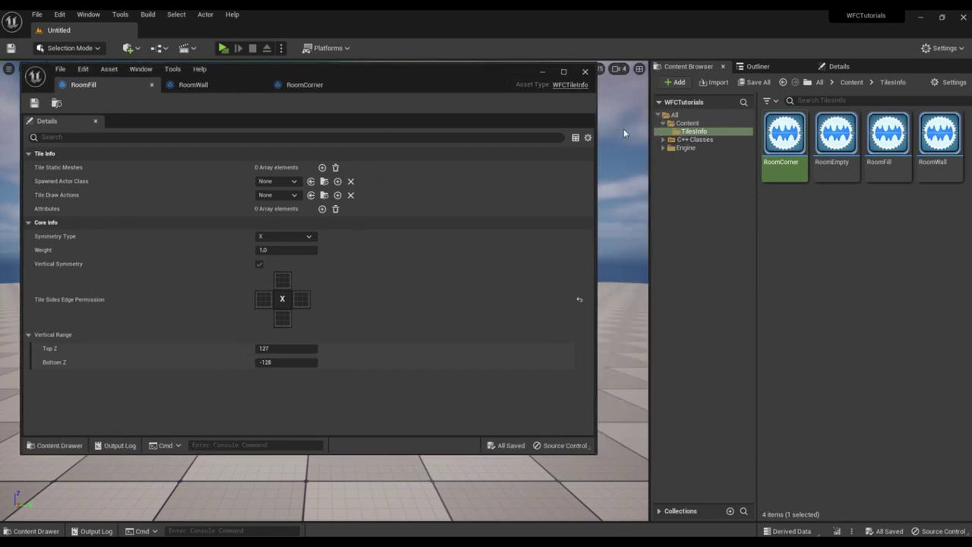
pyautogui.click(680, 149)
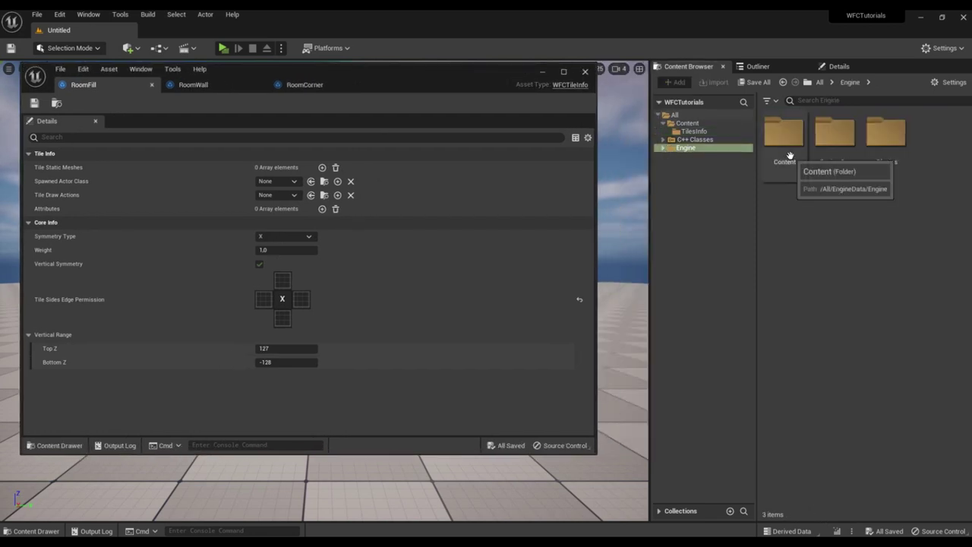
pyautogui.click(662, 148)
pyautogui.moveTo(751, 186); pyautogui.dragTo(752, 456)
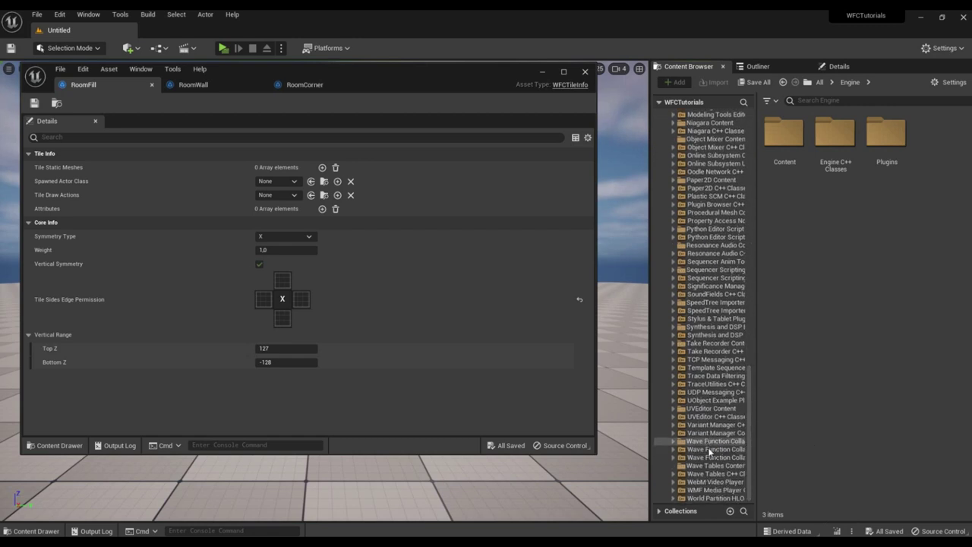
pyautogui.click(707, 441)
pyautogui.doubleClick(837, 133)
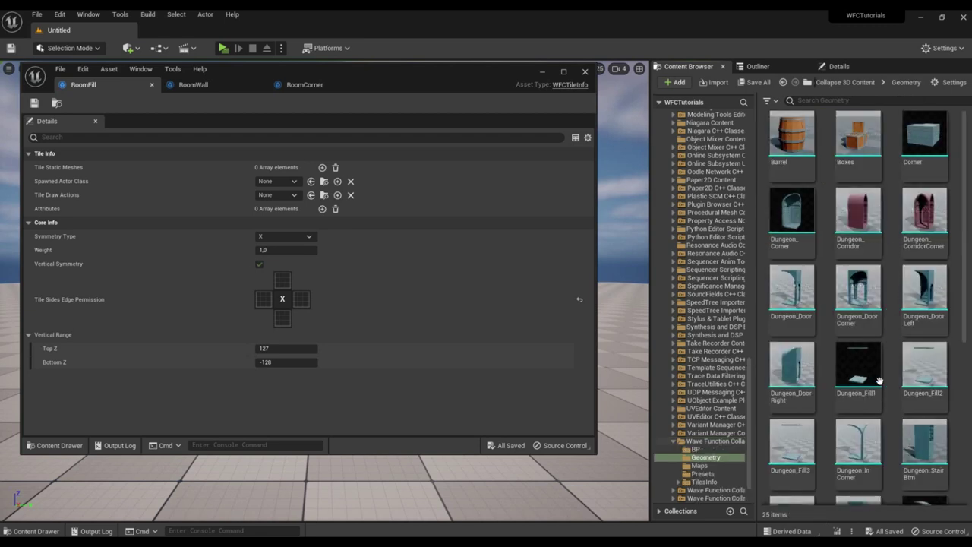
pyautogui.moveTo(875, 380); pyautogui.dragTo(283, 167)
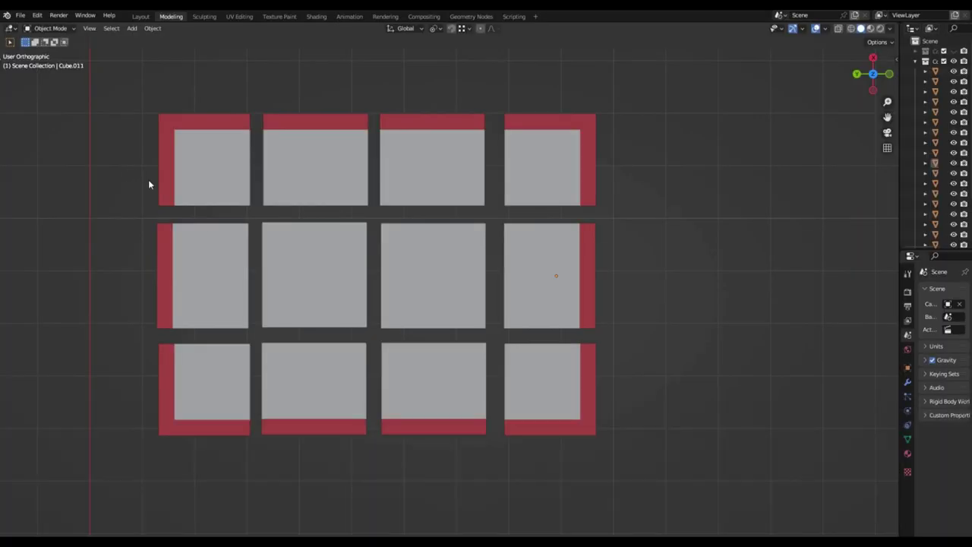
# - Scroll to the X, T, L, I and N symmetry reference diagrams
pyautogui.keyDown('shift'); pyautogui.scroll(10, 304, 265); pyautogui.keyUp('shift')
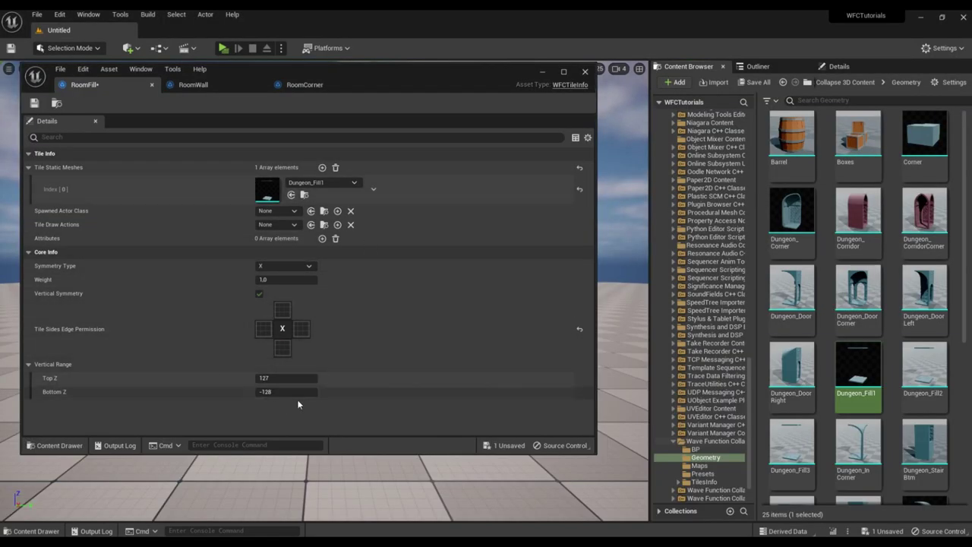
# - Save and close RoomFill, then give RoomWall the Dungeon_Wall mesh
pyautogui.click(34, 103)
pyautogui.click(152, 85)
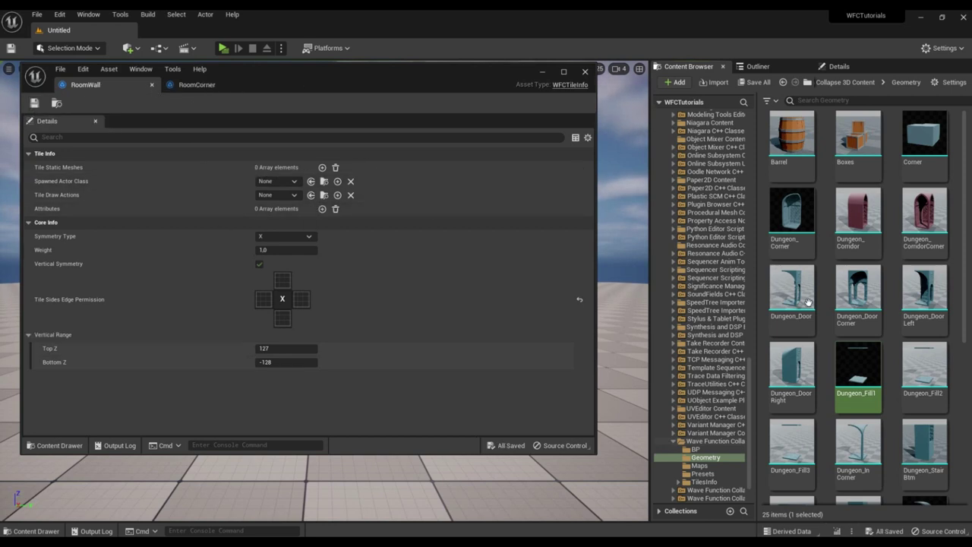
pyautogui.scroll(-2, 949, 331)
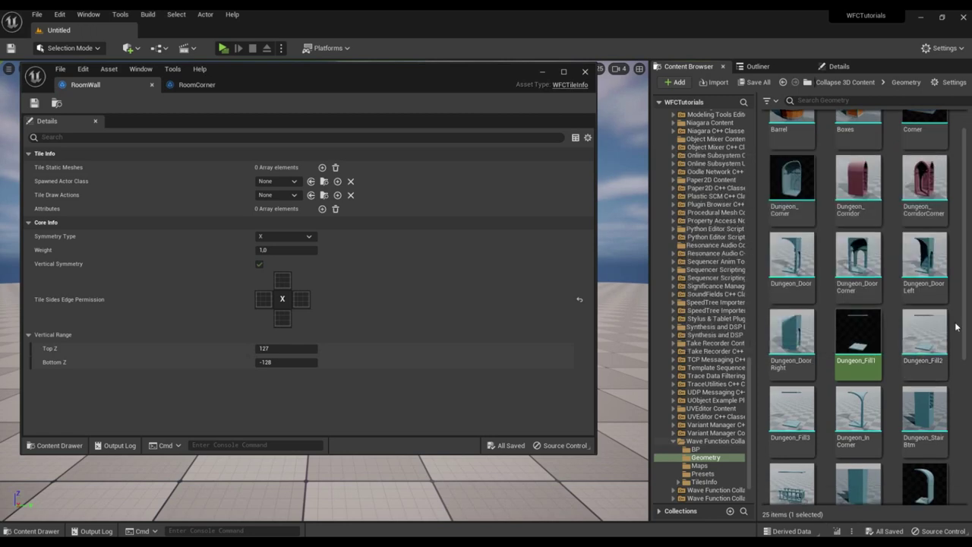
pyautogui.scroll(-3, 961, 327)
pyautogui.scroll(-1, 961, 327)
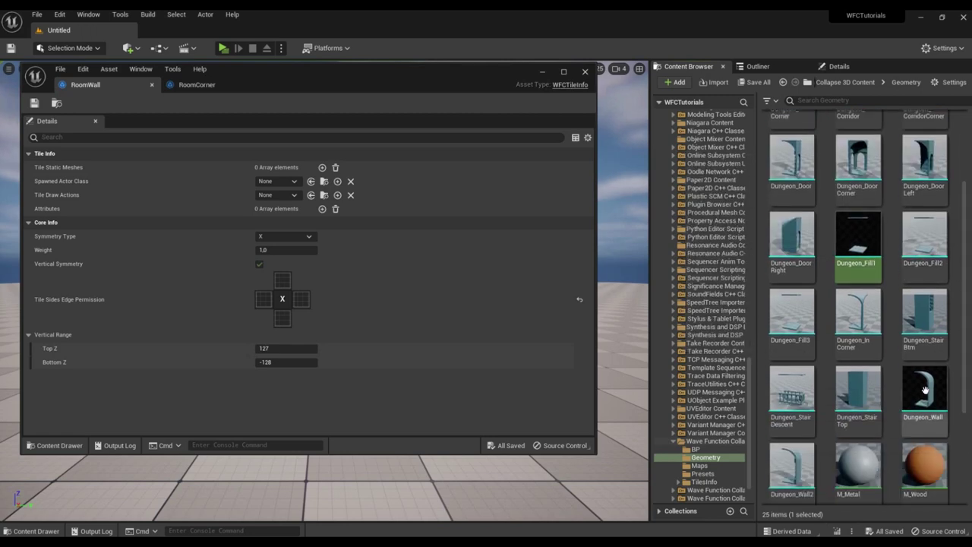
pyautogui.moveTo(924, 388); pyautogui.dragTo(279, 167)
pyautogui.click(34, 104)
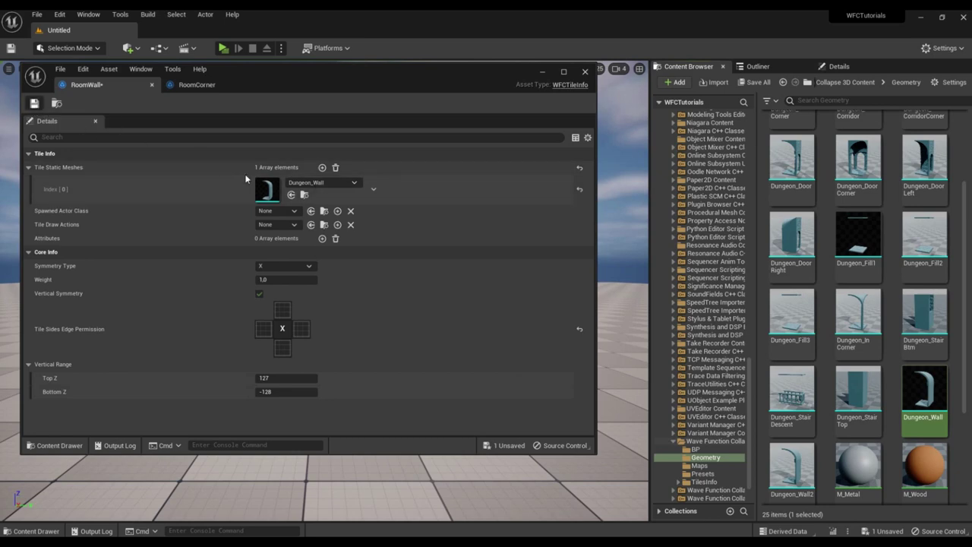
# - Set RoomWall's symmetry type to T with vertical symmetry, then save and close it
pyautogui.moveTo(459, 289); pyautogui.dragTo(436, 415, button='middle')
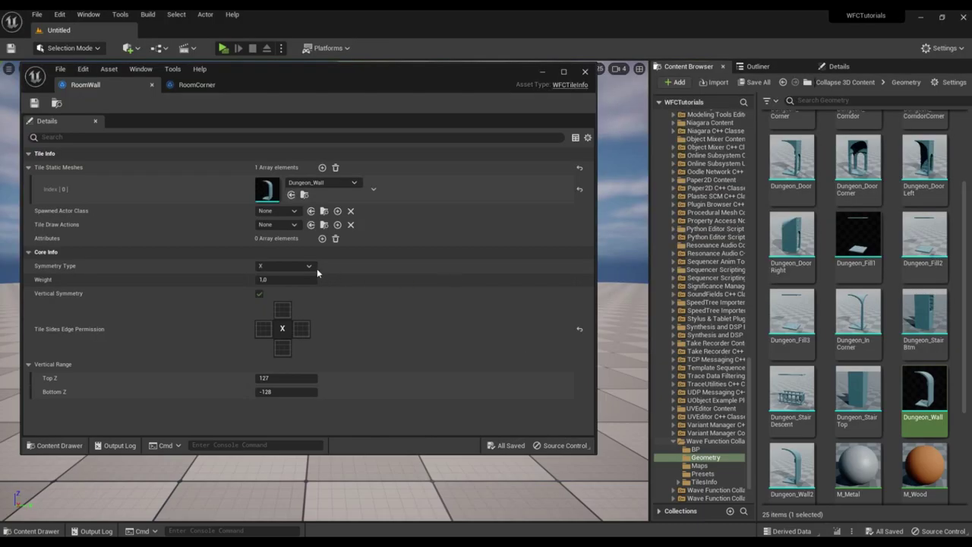
pyautogui.click(281, 267)
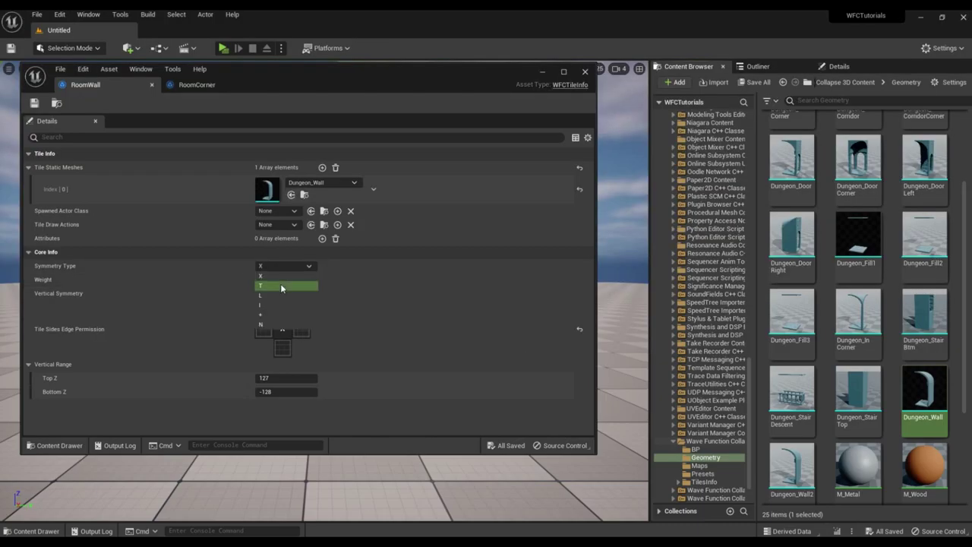
pyautogui.click(280, 285)
pyautogui.click(258, 294)
pyautogui.click(34, 102)
pyautogui.click(152, 85)
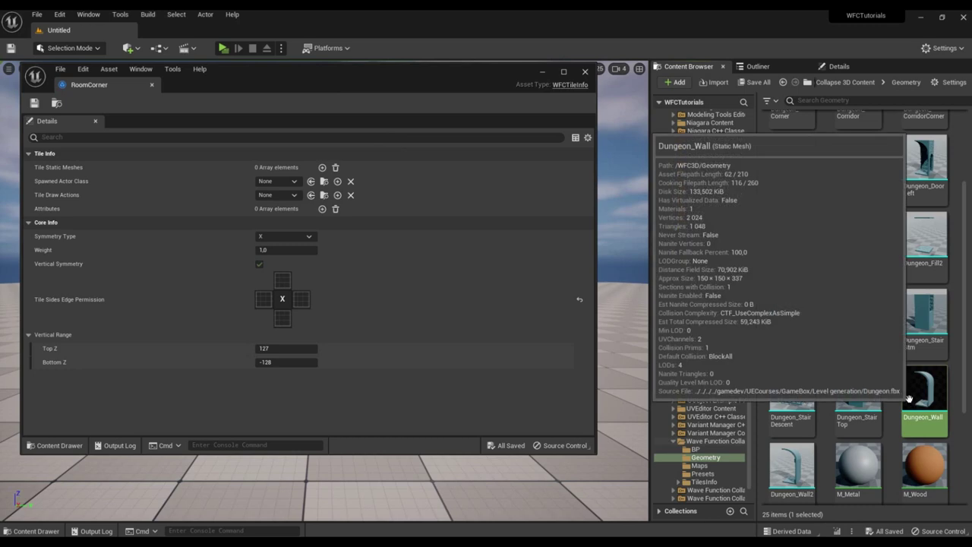
# - Give RoomCorner the Dungeon_Corner mesh with L symmetry and save it
pyautogui.scroll(1, 902, 271)
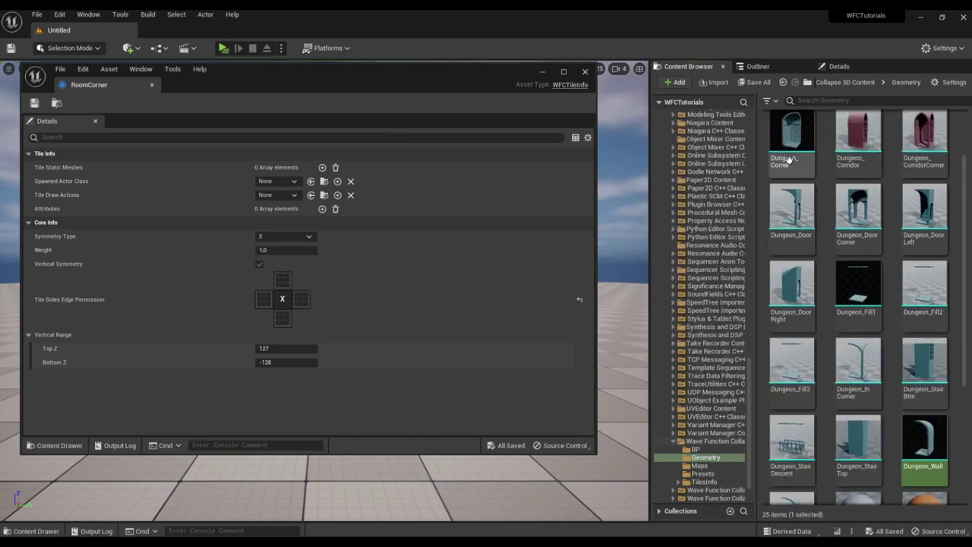
pyautogui.scroll(1, 836, 228)
pyautogui.moveTo(792, 140); pyautogui.dragTo(284, 167)
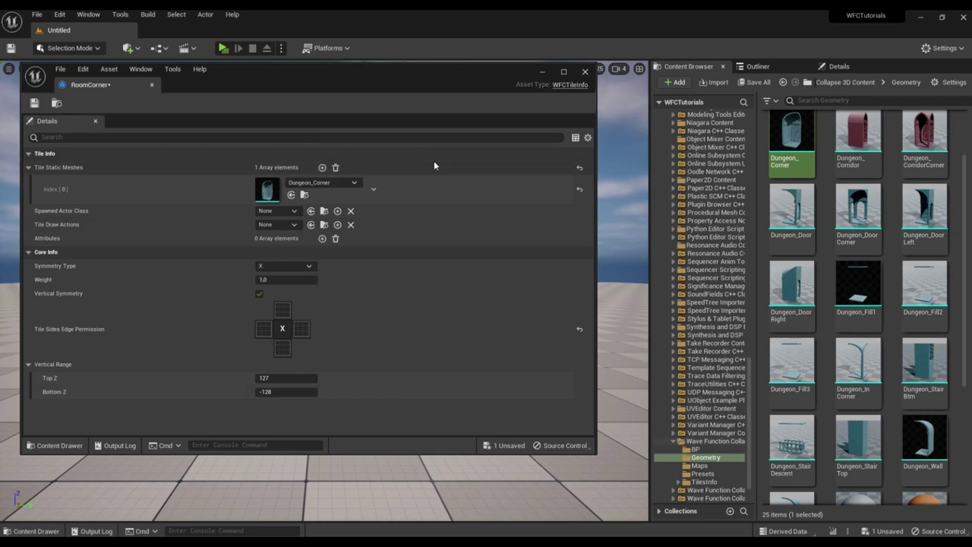
pyautogui.click(298, 267)
pyautogui.click(275, 298)
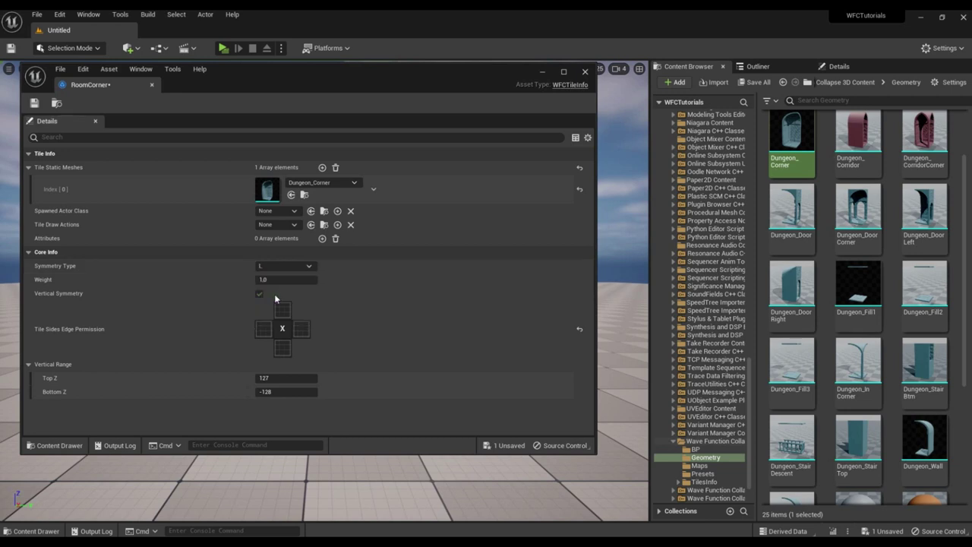
pyautogui.click(34, 103)
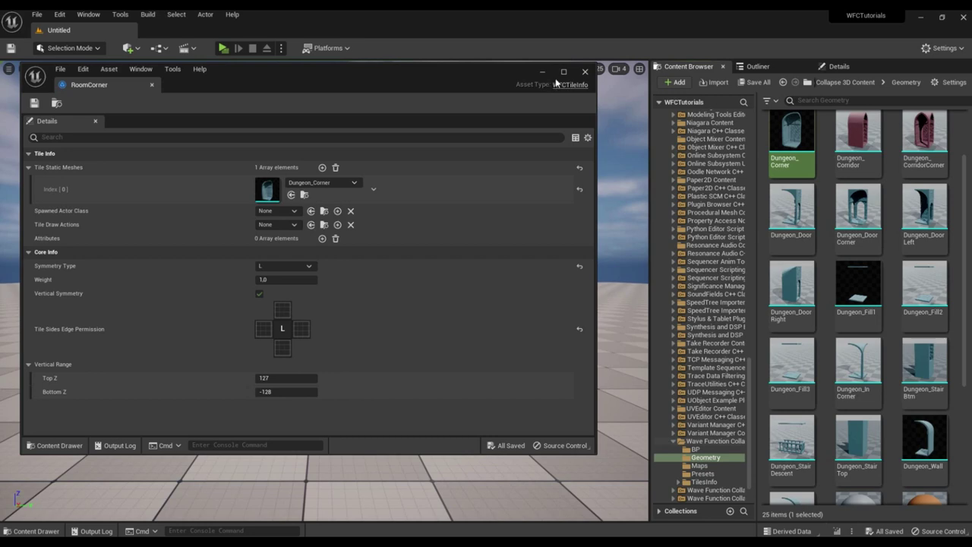
# - Close the RoomCorner editor and show the project's Content folder
pyautogui.click(586, 71)
pyautogui.moveTo(749, 380); pyautogui.dragTo(702, 123)
pyautogui.click(702, 123)
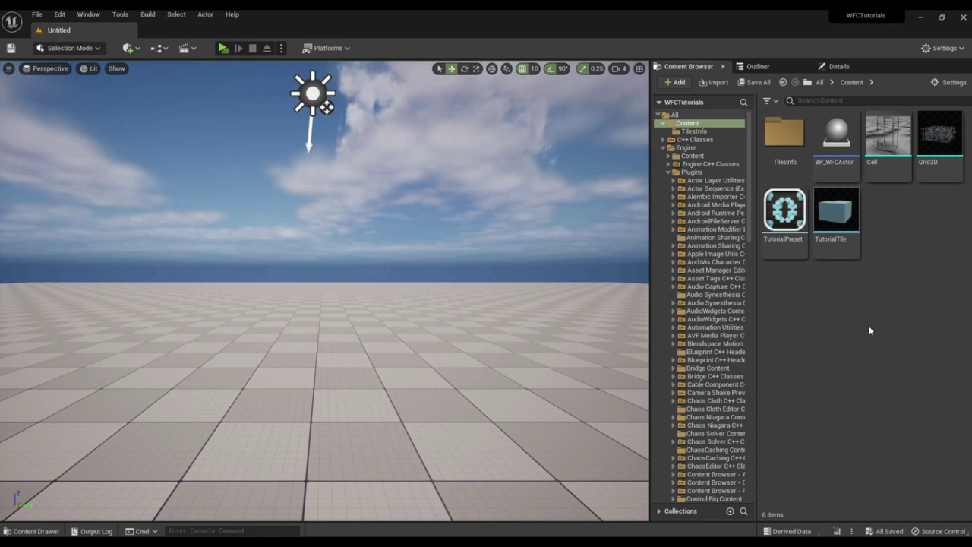
# - Create a TilesPresets folder under Content and open it
pyautogui.rightClick(829, 304)
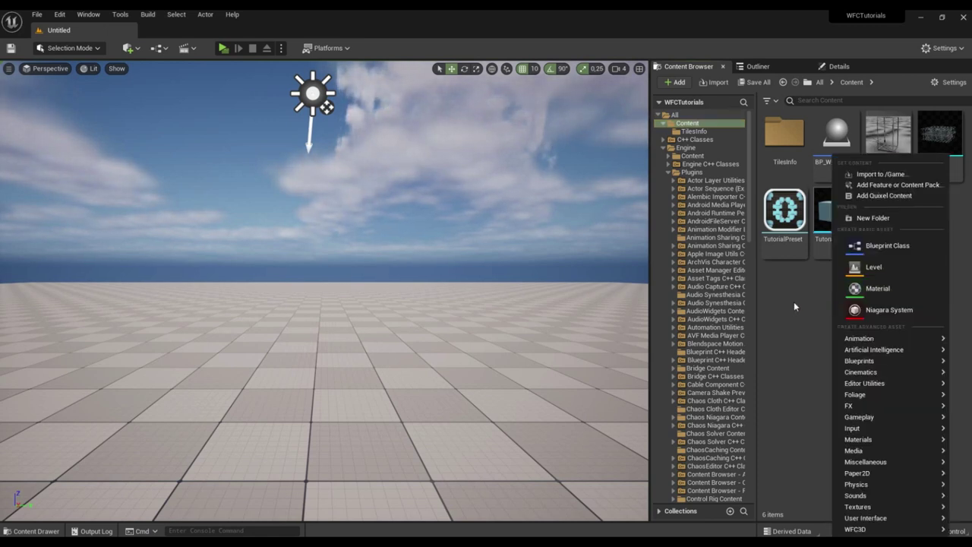
pyautogui.click(885, 218)
pyautogui.write('Tiles')
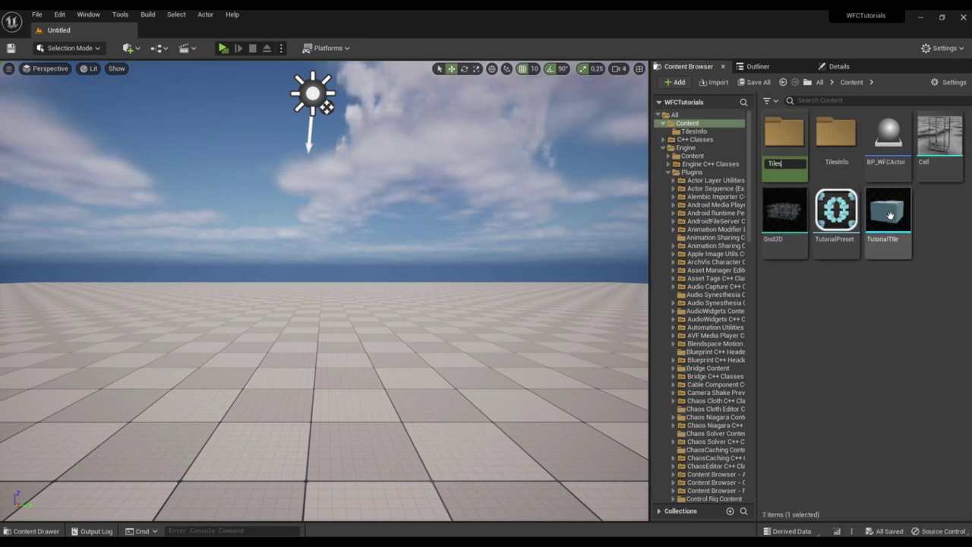
pyautogui.write('Presets')
pyautogui.press('Return')
pyautogui.doubleClick(843, 165)
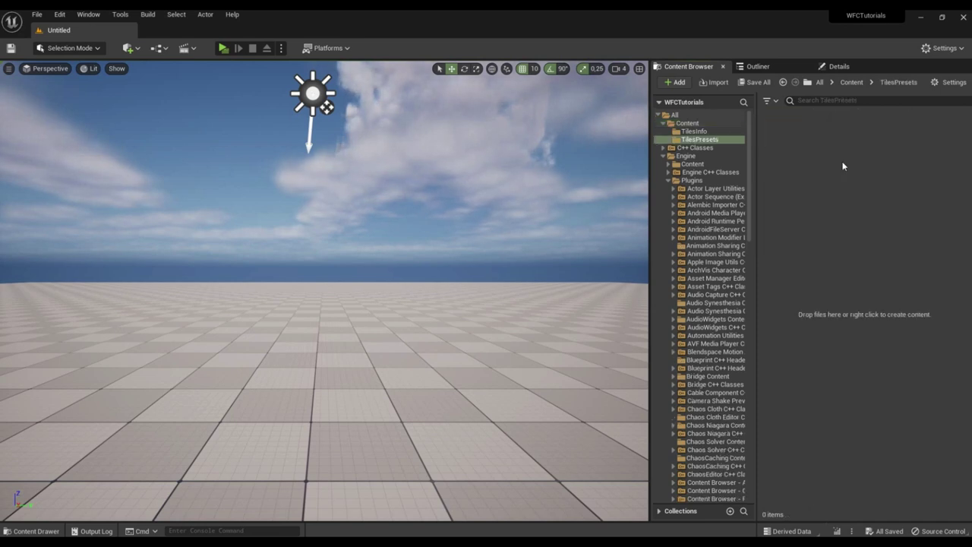
# - Create a WFC3D Tiles Preset named WFCP_Rooms and open it
pyautogui.rightClick(819, 190)
pyautogui.moveTo(859, 530)
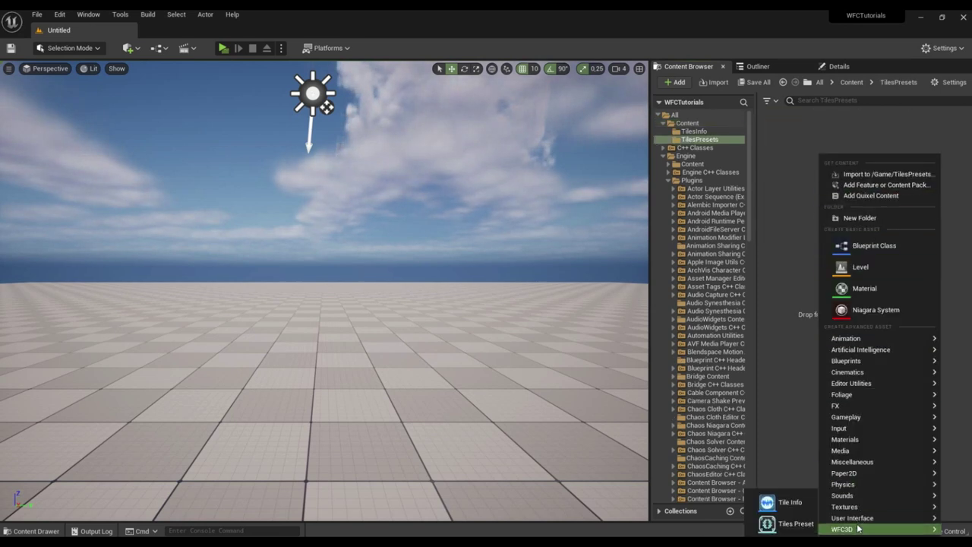
pyautogui.click(798, 524)
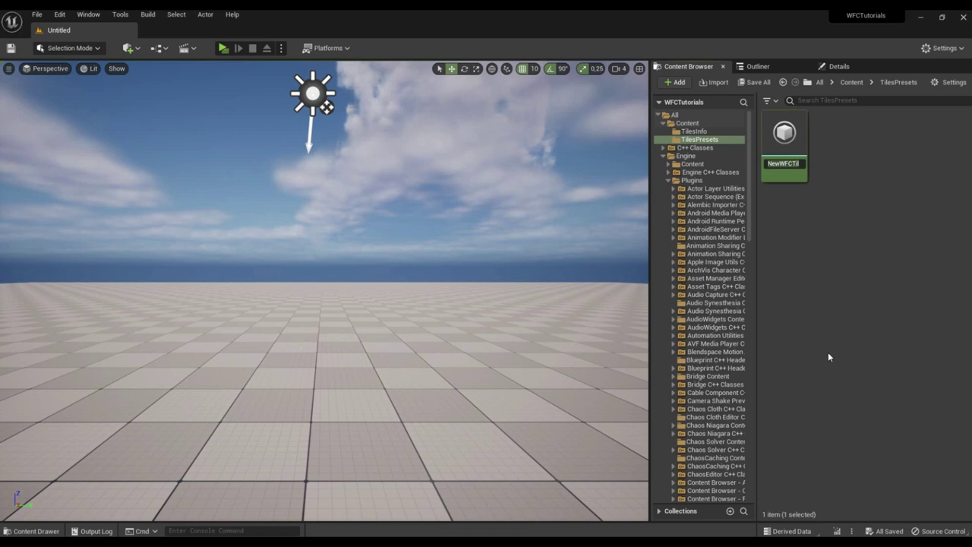
pyautogui.write('WFCP_')
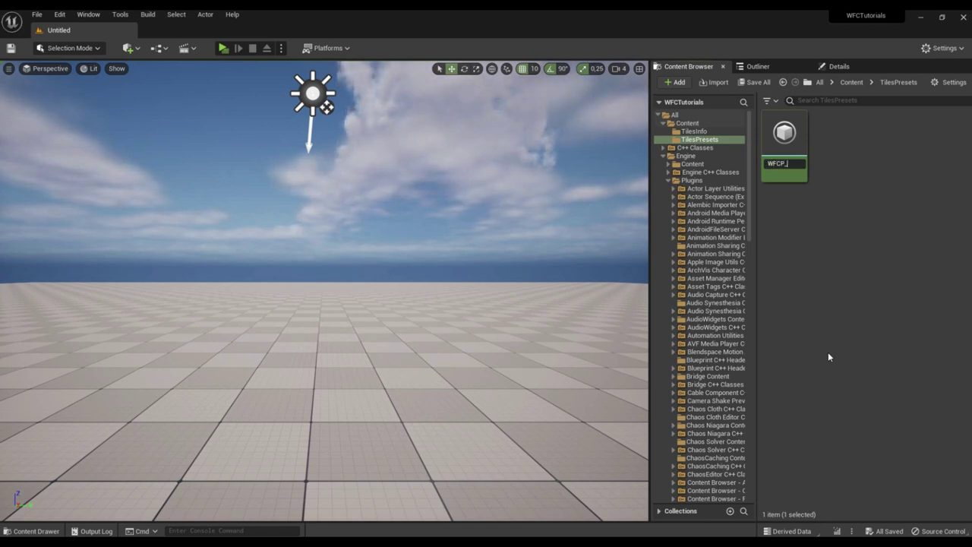
pyautogui.write('Rooms')
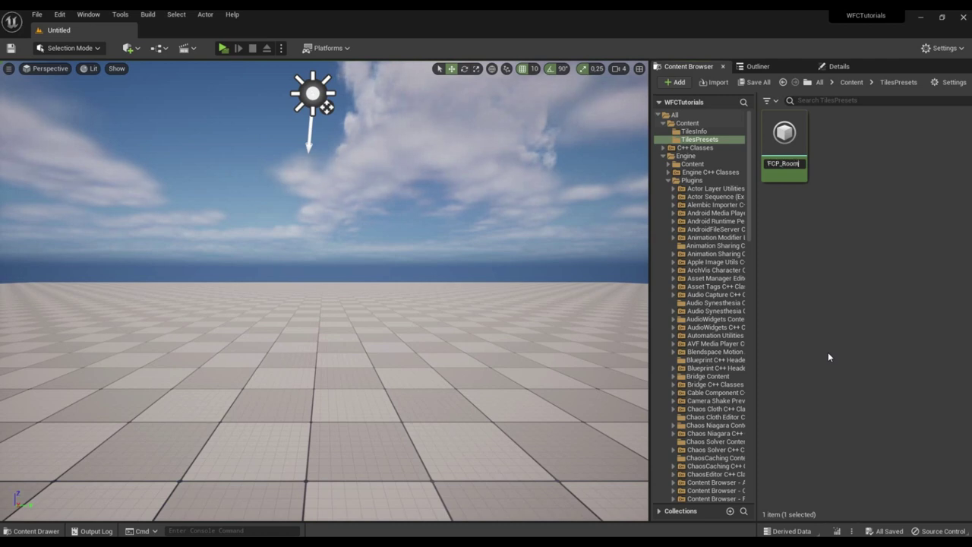
pyautogui.press('Return')
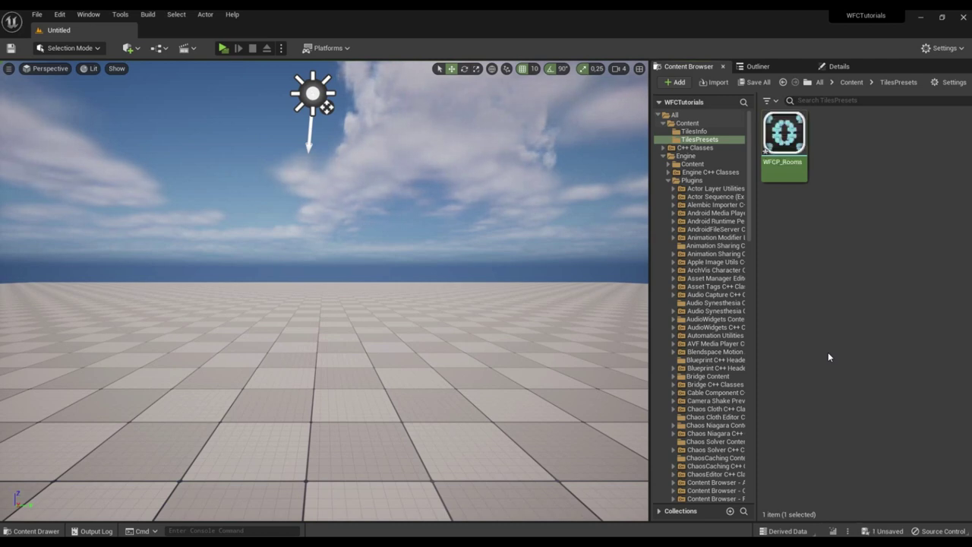
pyautogui.doubleClick(802, 169)
# - Add all four TilesInfo room tiles as WFCP_Rooms tile states, maximize the editor, and save
pyautogui.click(699, 133)
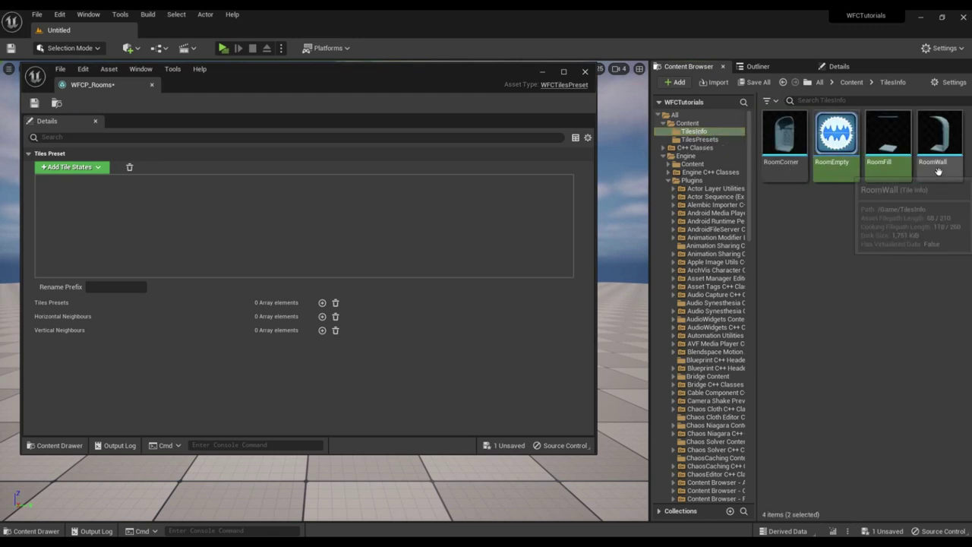
pyautogui.hotkey('ctrl', 'a')
pyautogui.moveTo(774, 194); pyautogui.dragTo(176, 208)
pyautogui.moveTo(263, 70); pyautogui.dragTo(387, 89)
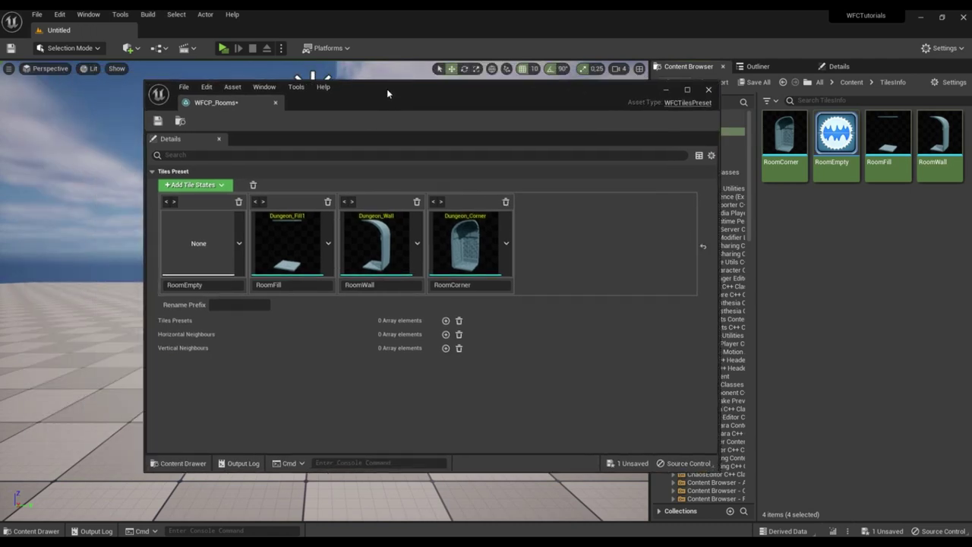
pyautogui.doubleClick(387, 88)
pyautogui.click(11, 48)
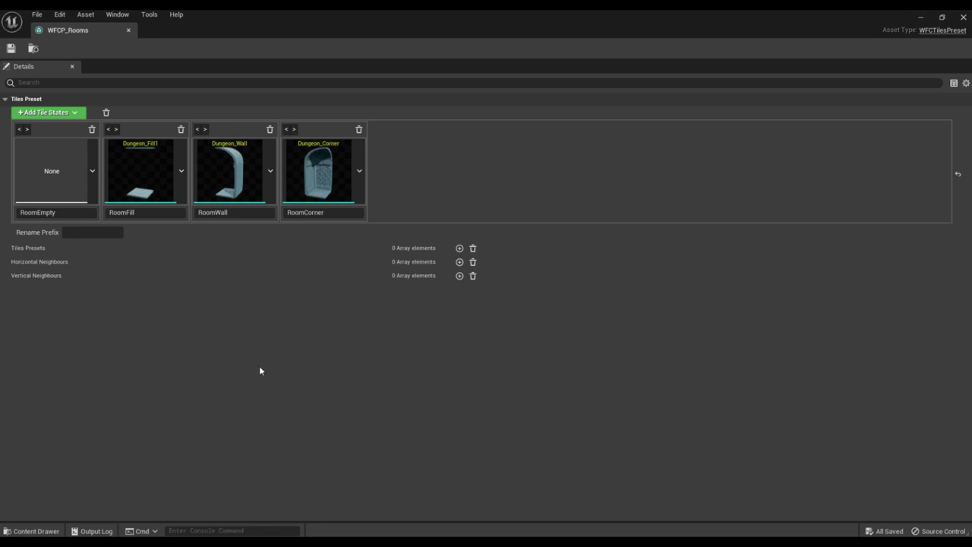
# - Add a horizontal neighbour rule pairing RoomEmpty with RoomEmpty on the right
pyautogui.click(460, 261)
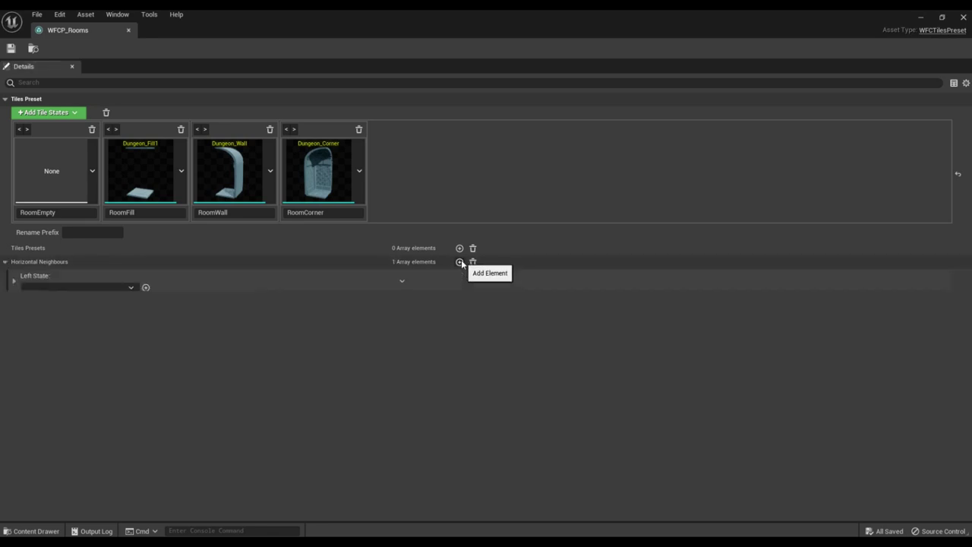
pyautogui.click(94, 288)
pyautogui.click(79, 296)
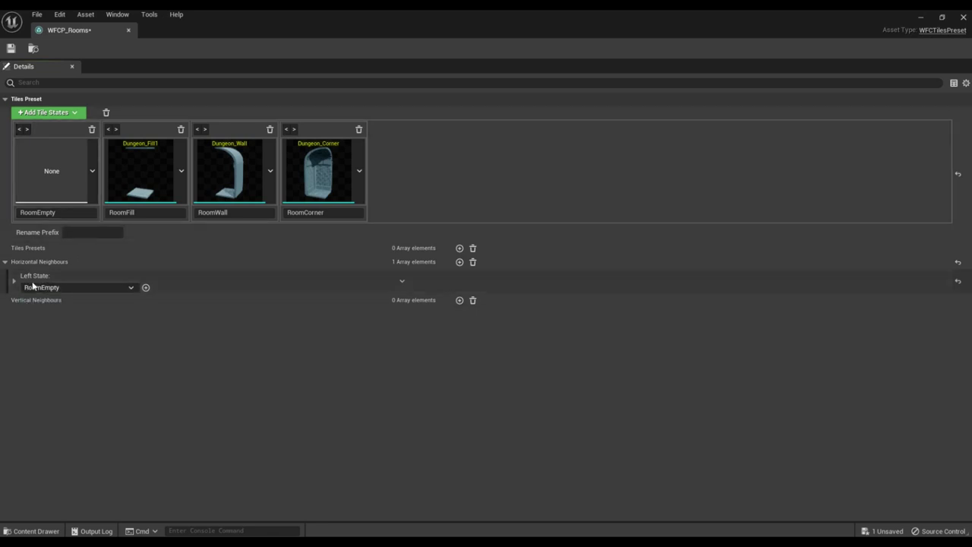
pyautogui.click(146, 287)
pyautogui.click(79, 317)
pyautogui.click(73, 323)
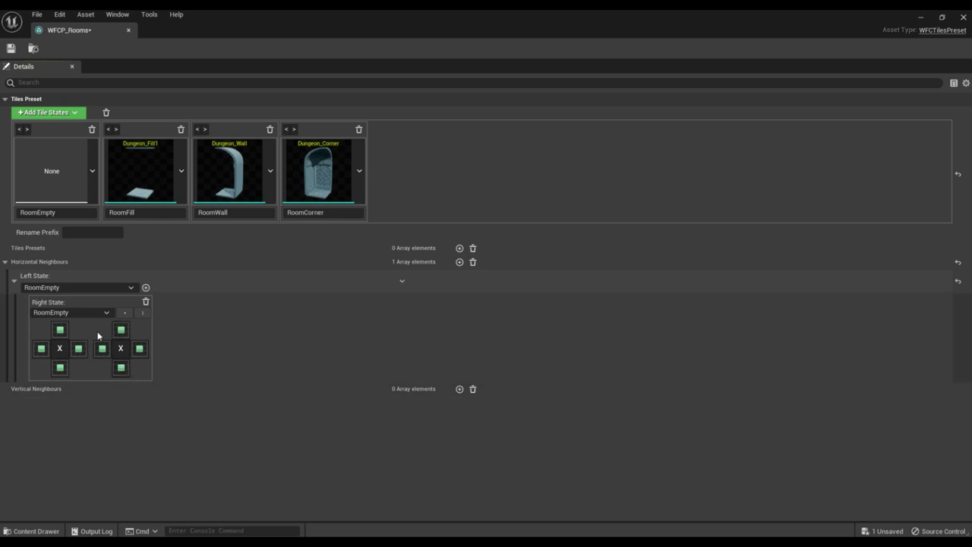
pyautogui.click(14, 281)
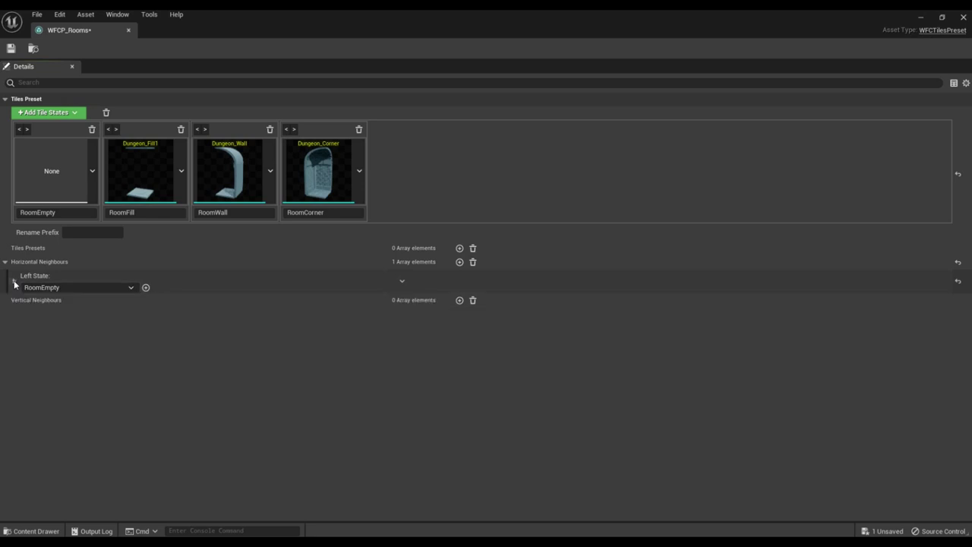
# - Add a RoomFill-to-RoomFill horizontal rule, then a third blank rule
pyautogui.click(460, 262)
pyautogui.click(87, 311)
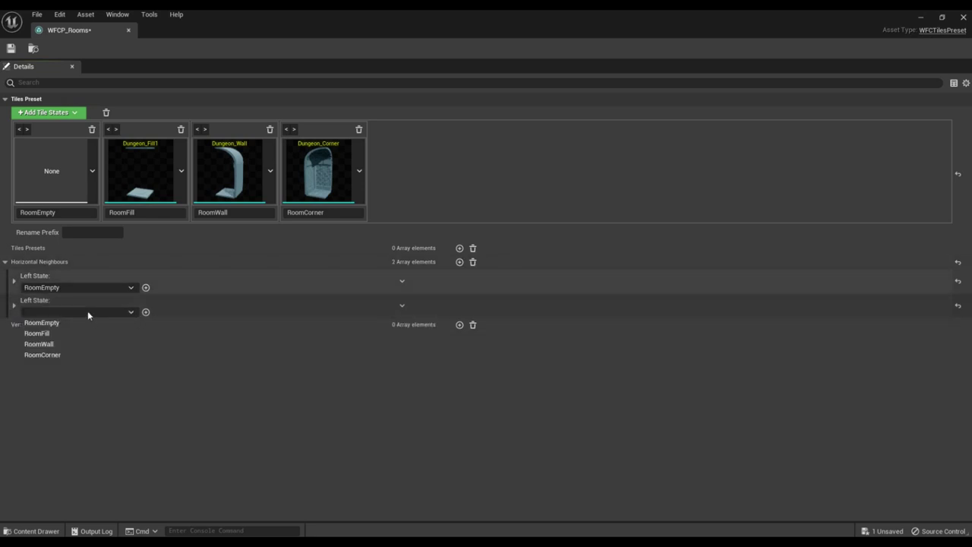
pyautogui.click(50, 333)
pyautogui.click(14, 306)
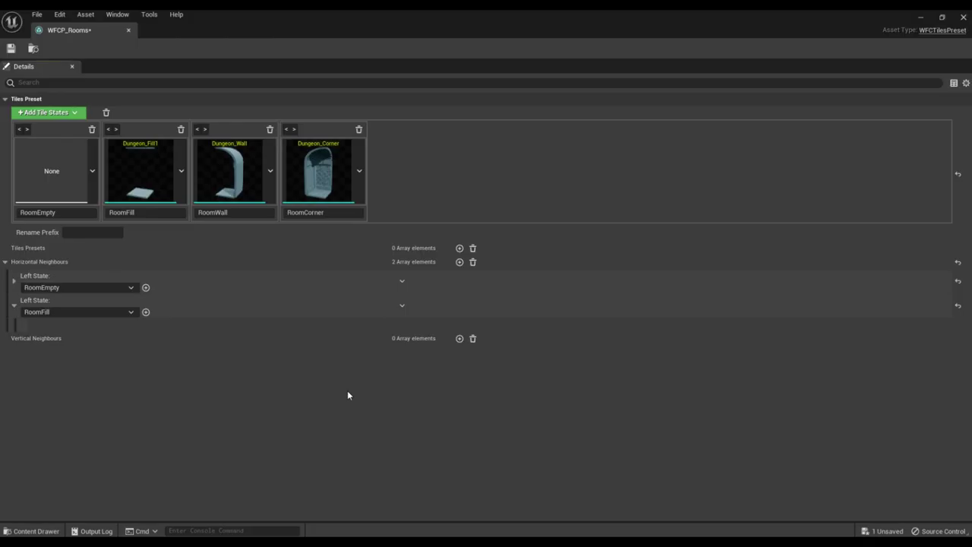
pyautogui.click(146, 311)
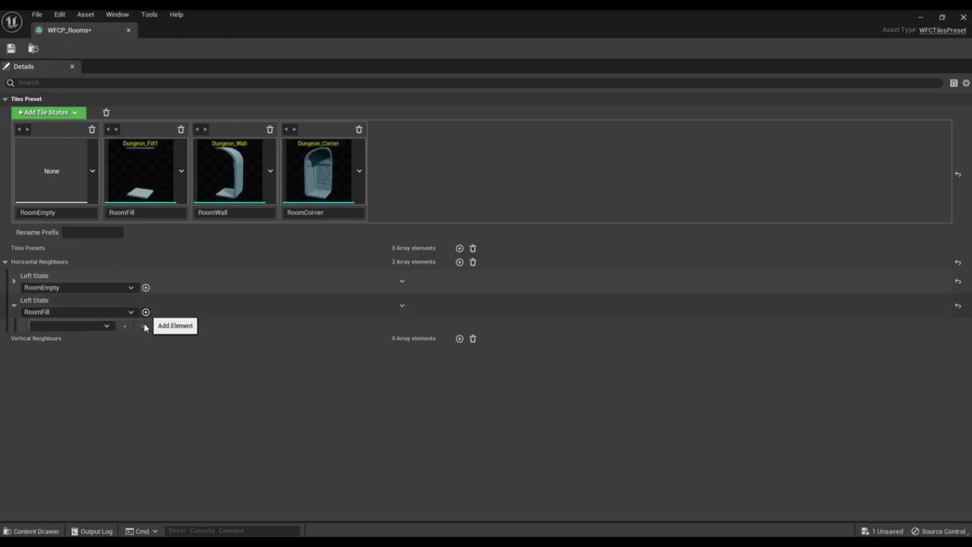
pyautogui.click(87, 339)
pyautogui.click(72, 357)
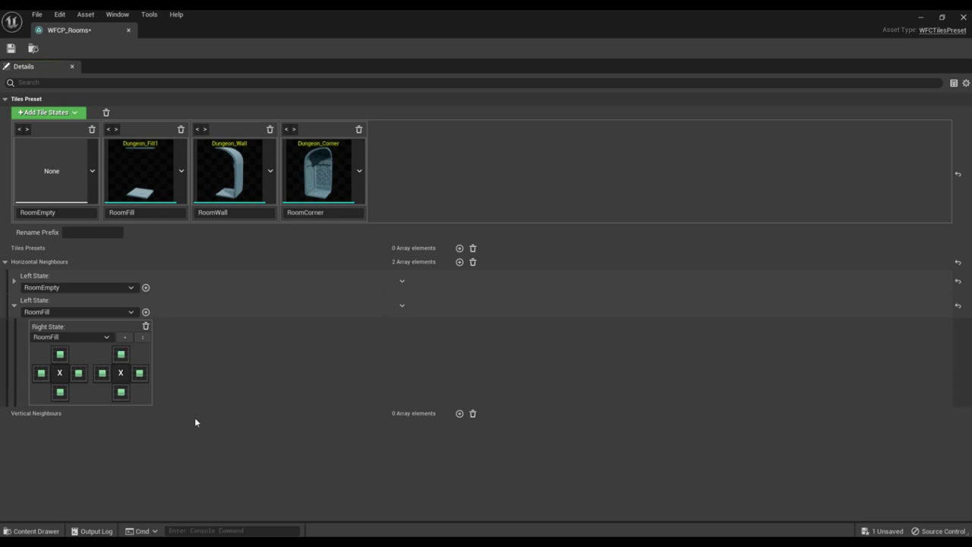
pyautogui.click(14, 306)
pyautogui.click(459, 261)
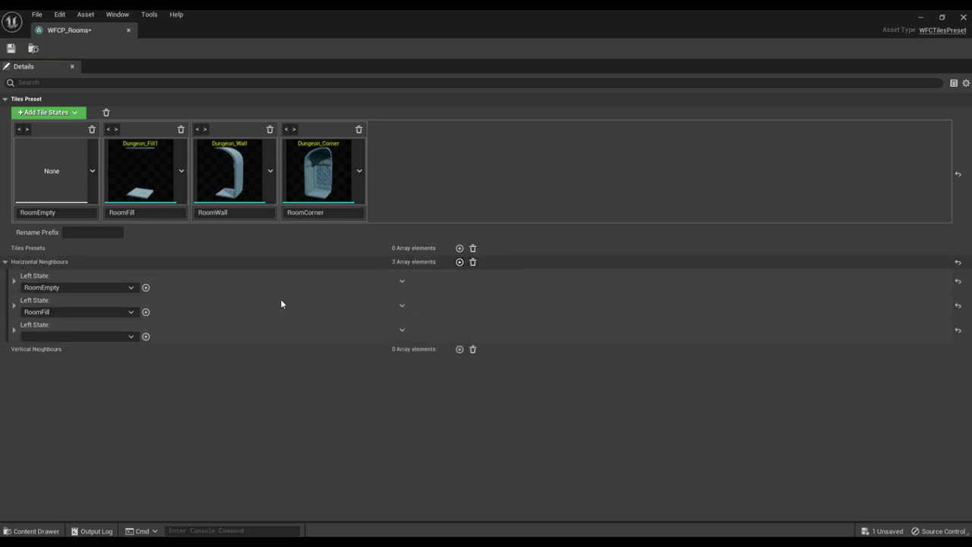
# - Make RoomWall the left tile of the third horizontal rule and expand it
pyautogui.click(83, 339)
pyautogui.click(66, 369)
pyautogui.click(15, 331)
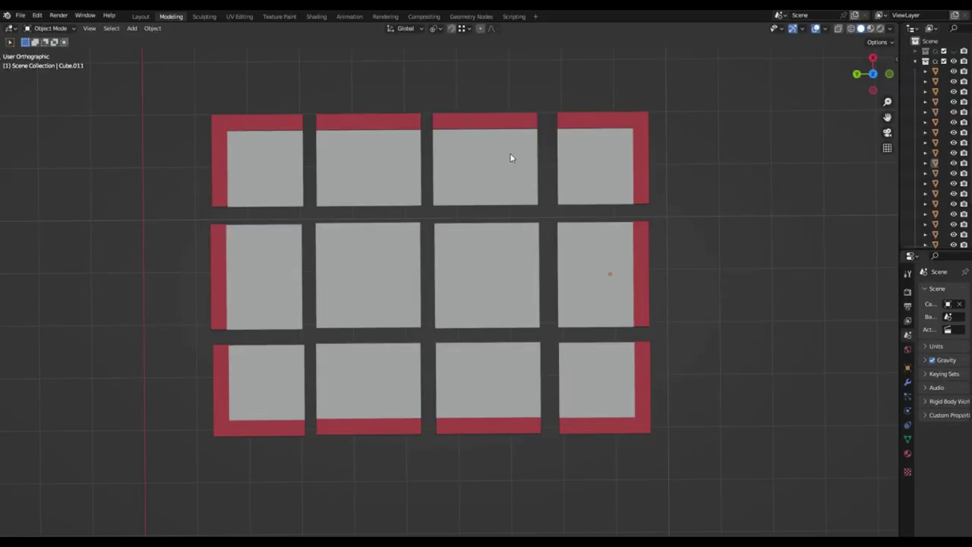
pyautogui.keyDown('shift'); pyautogui.moveTo(510, 158); pyautogui.dragTo(449, 245, button='middle'); pyautogui.keyUp('shift')
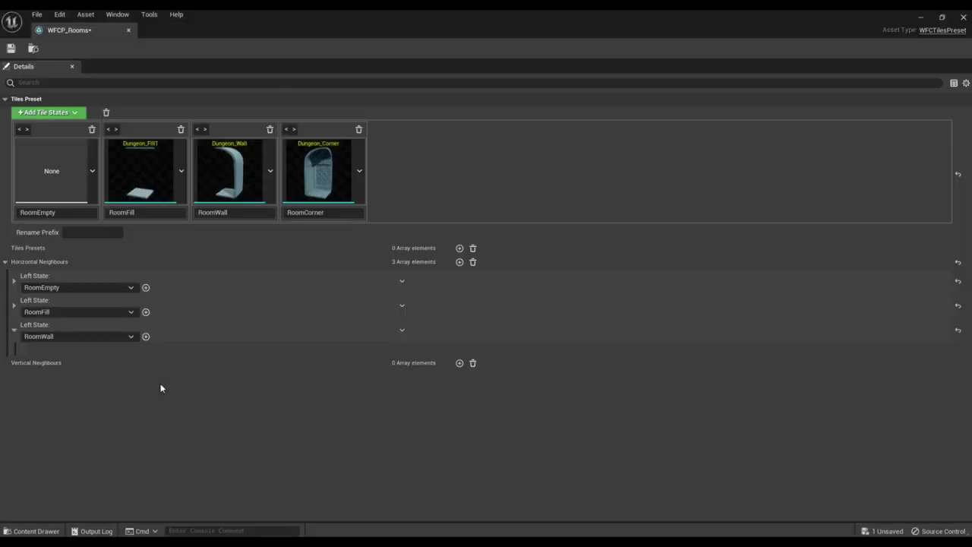
# - Add RoomEmpty (top edge allowed) and RoomFill (bottom edge allowed) as RoomWall's right neighbours
pyautogui.click(146, 336)
pyautogui.click(93, 362)
pyautogui.click(83, 374)
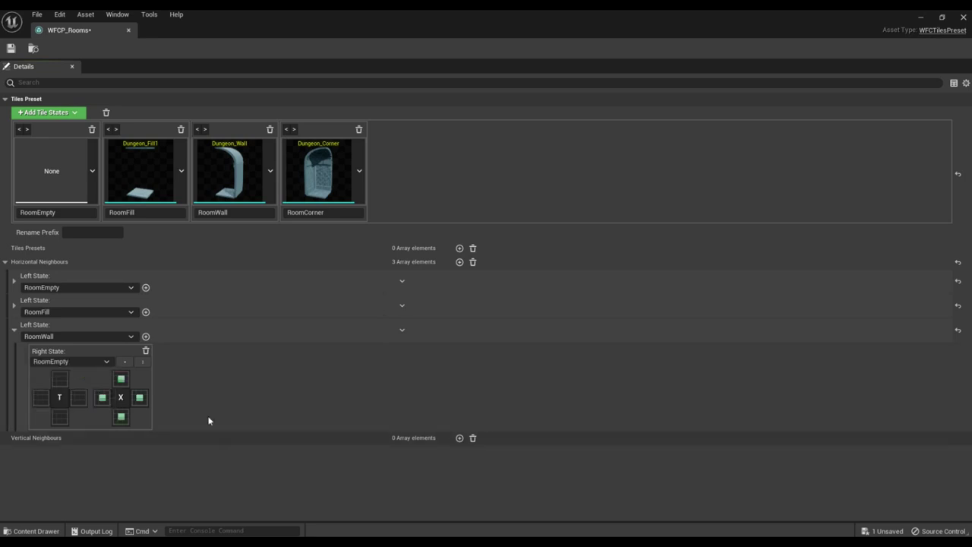
pyautogui.click(60, 379)
pyautogui.click(146, 337)
pyautogui.click(194, 361)
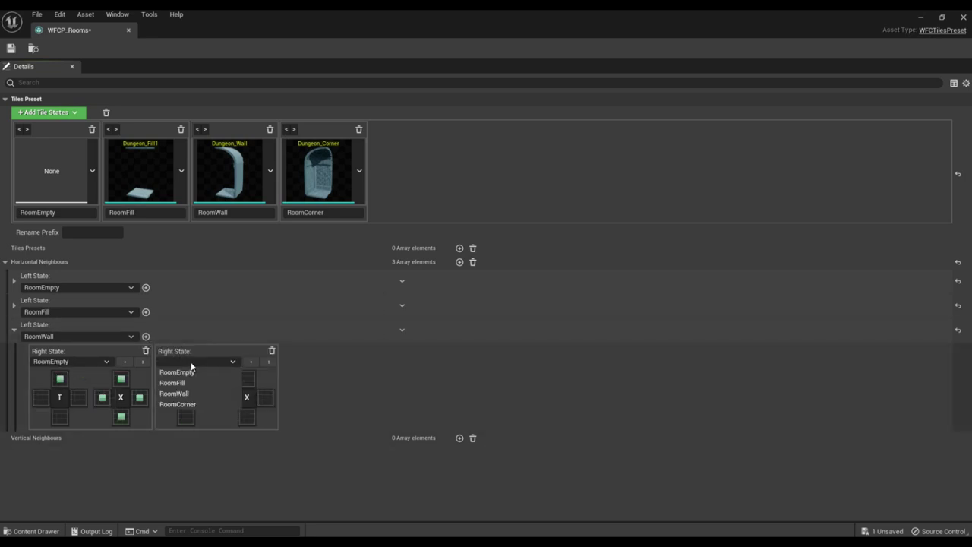
pyautogui.click(172, 383)
pyautogui.click(186, 419)
# - Add RoomWall as its own right neighbour, collapse the rule, and start a fourth rule
pyautogui.click(145, 336)
pyautogui.click(327, 361)
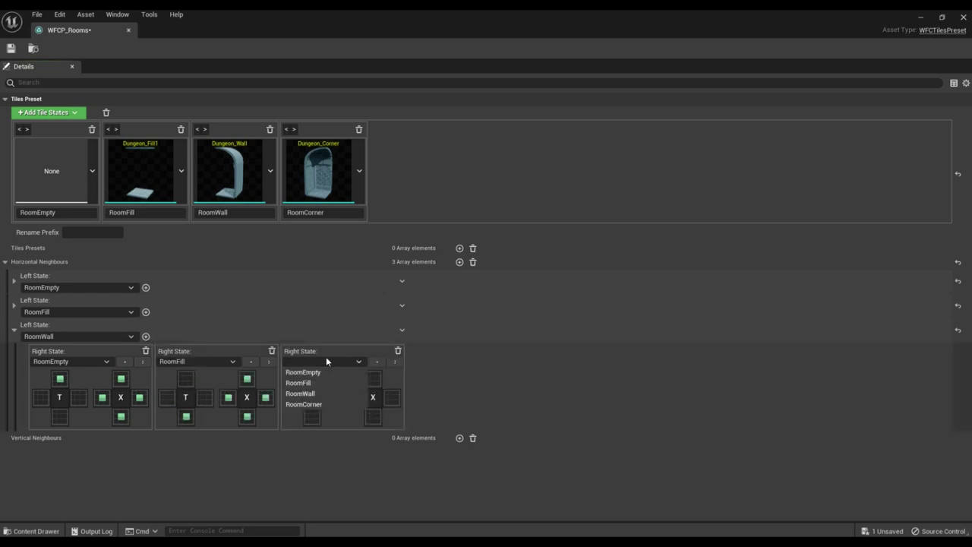
pyautogui.click(313, 394)
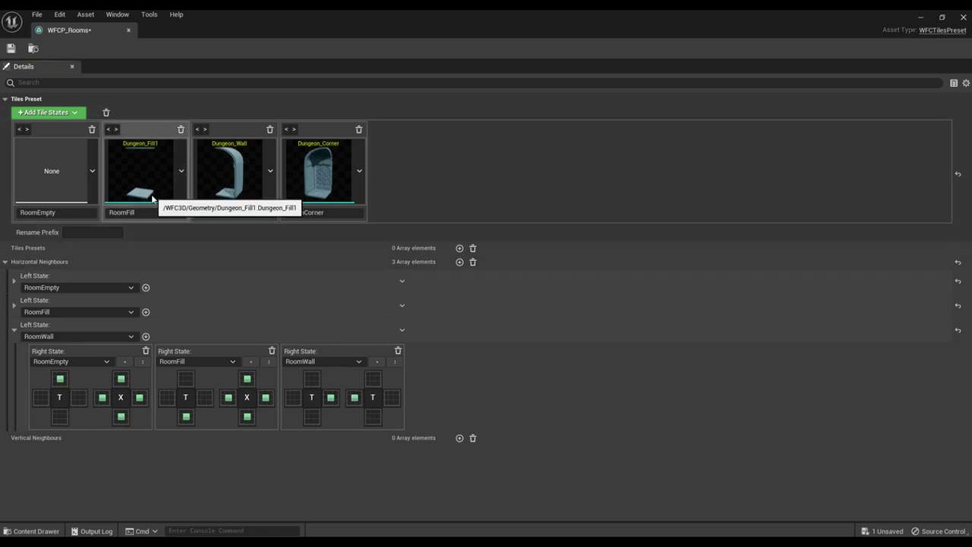
pyautogui.click(14, 333)
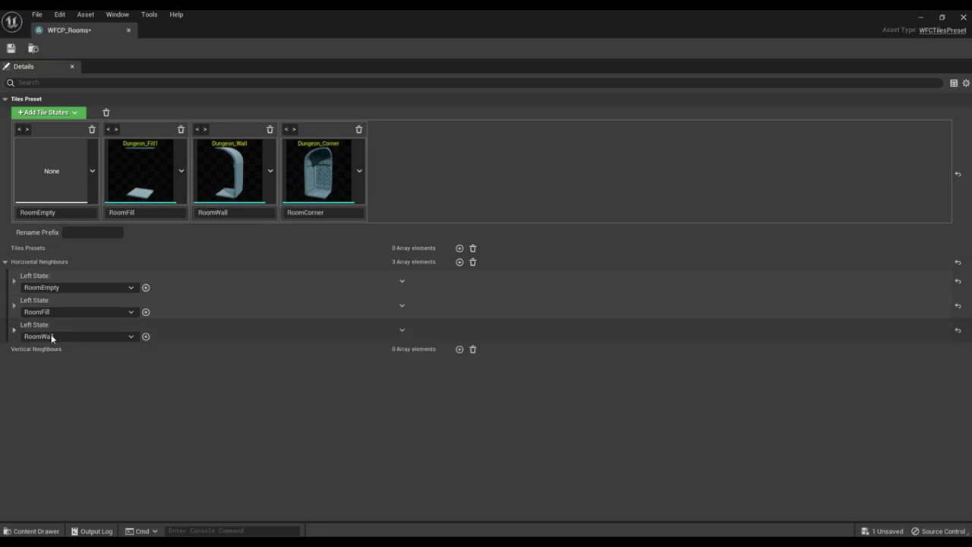
pyautogui.click(460, 262)
pyautogui.click(97, 361)
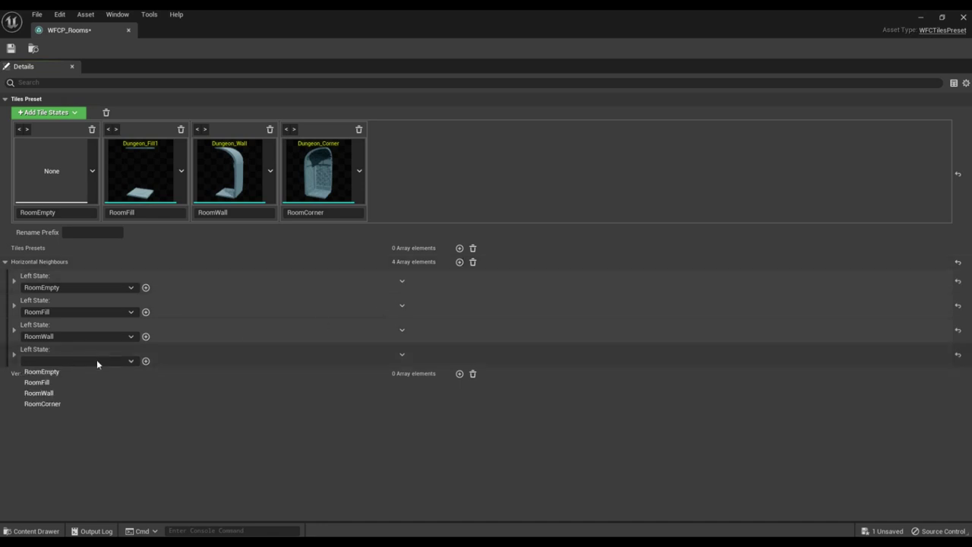
# - Set the fourth rule's left tile to RoomCorner with RoomEmpty as a right neighbour
pyautogui.click(62, 403)
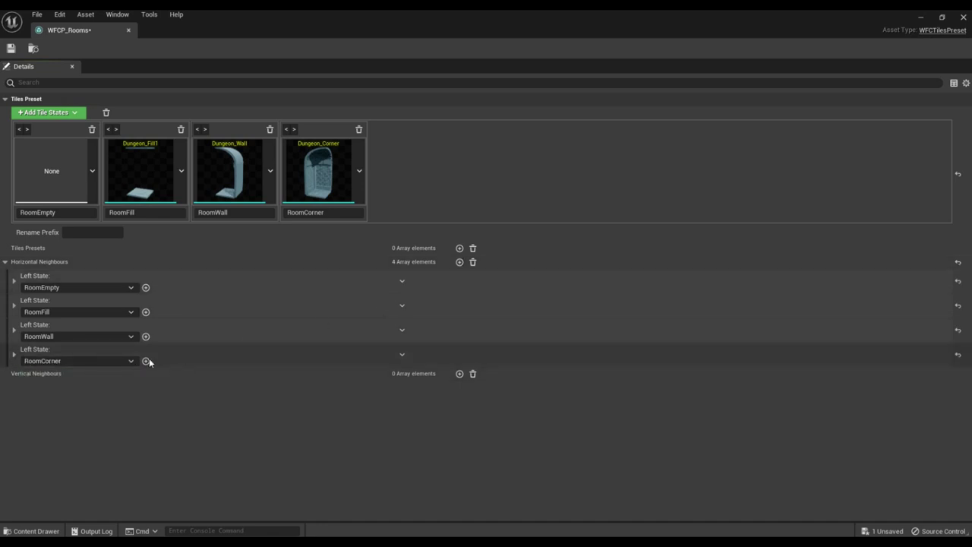
pyautogui.click(13, 355)
pyautogui.click(62, 390)
pyautogui.click(66, 398)
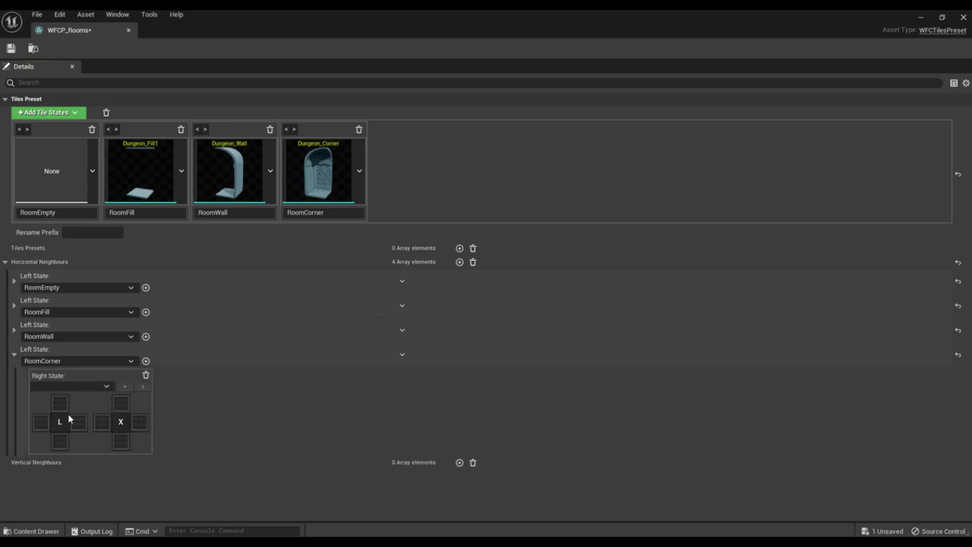
# - Add RoomWall as RoomCorner's second right neighbour with its edge cell allowed, and save WFCP_Rooms
pyautogui.click(145, 360)
pyautogui.click(196, 386)
pyautogui.click(202, 417)
pyautogui.click(231, 425)
pyautogui.click(10, 49)
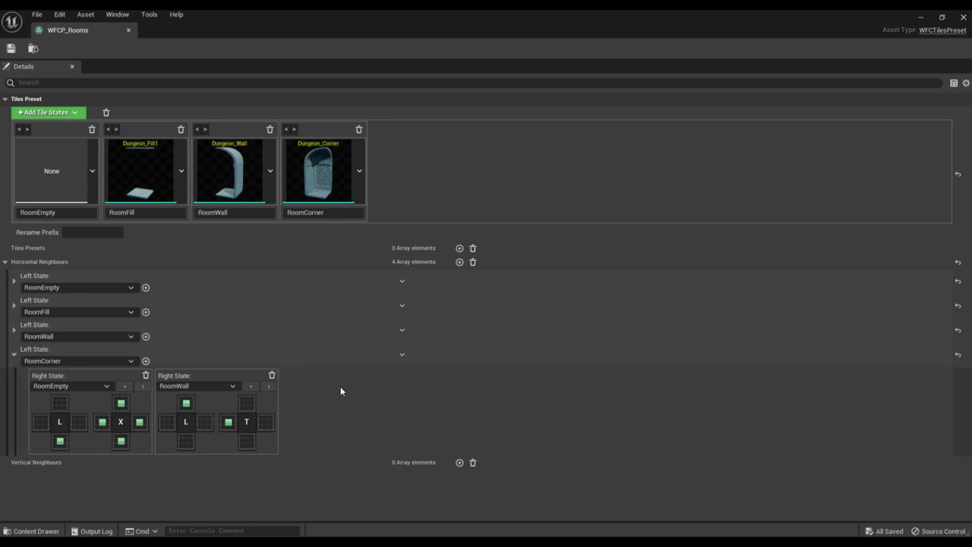
pyautogui.click(14, 331)
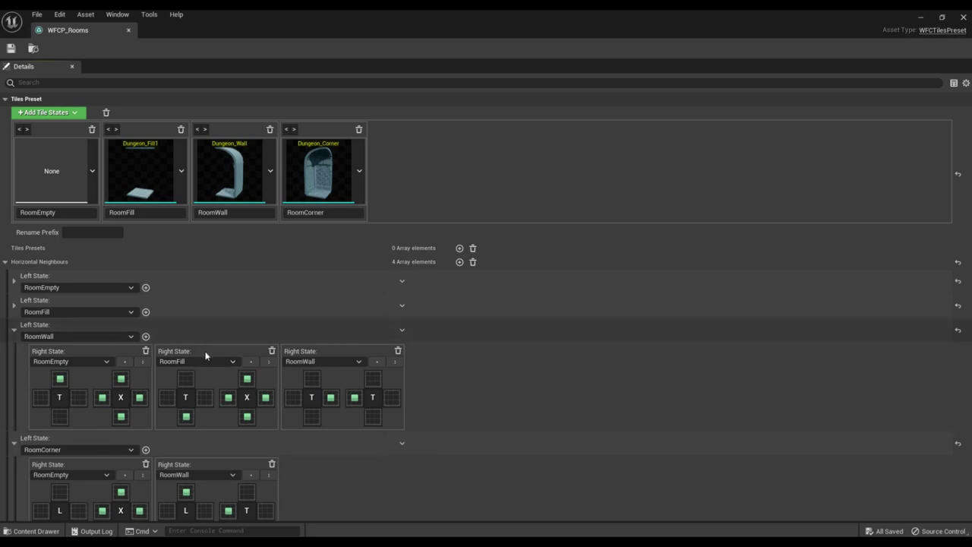
pyautogui.click(15, 306)
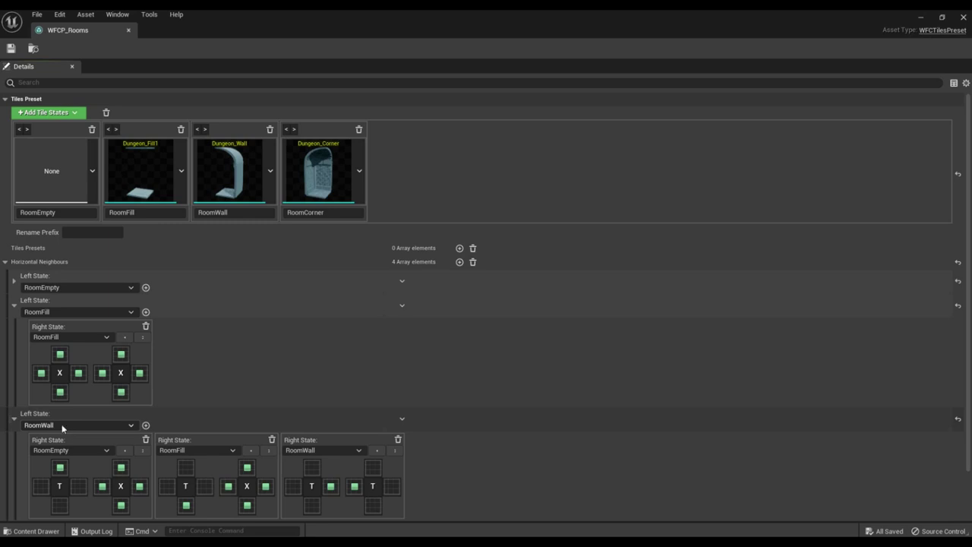
pyautogui.click(14, 306)
pyautogui.scroll(-2, 226, 331)
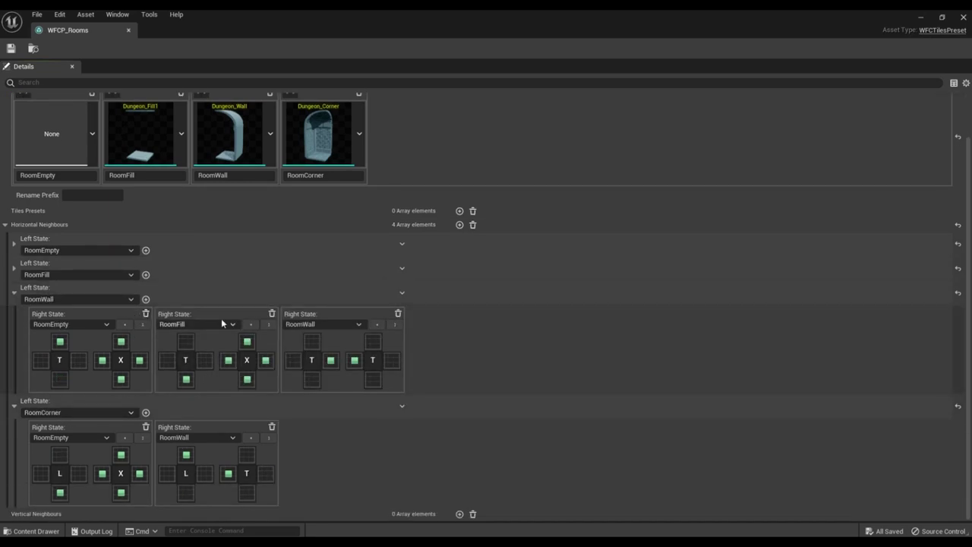
pyautogui.click(16, 295)
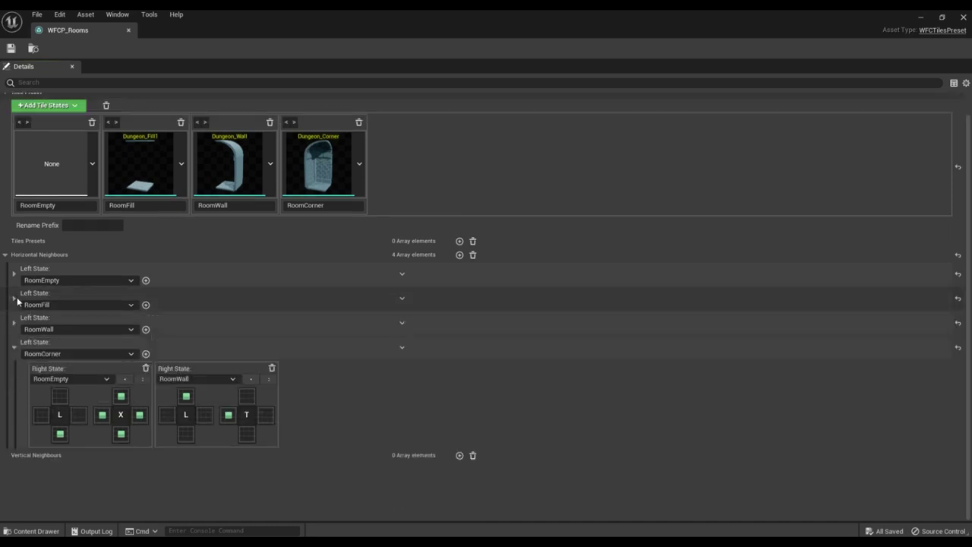
pyautogui.click(16, 352)
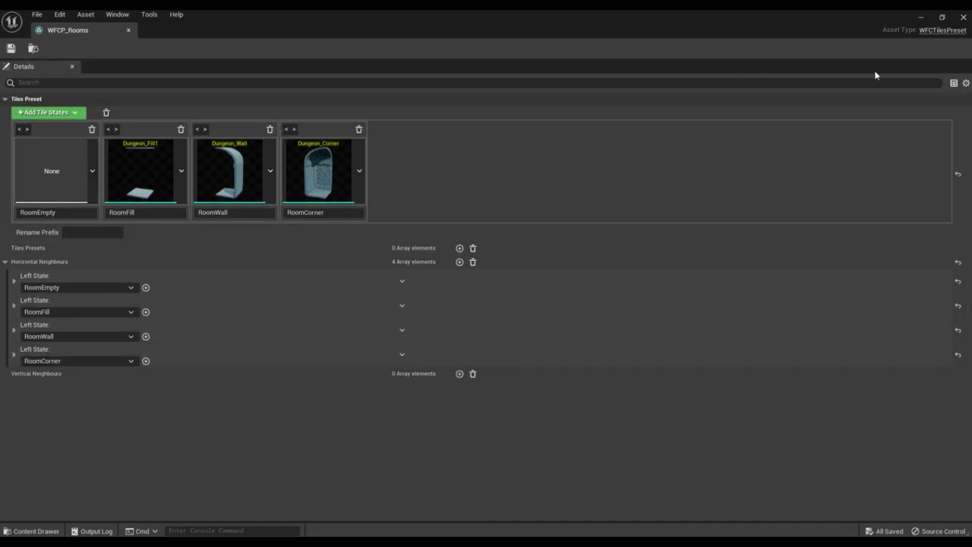
# - Close the WFCP_Rooms editor and drop a BP_WFCActor from the Content folder onto the floor
pyautogui.click(963, 19)
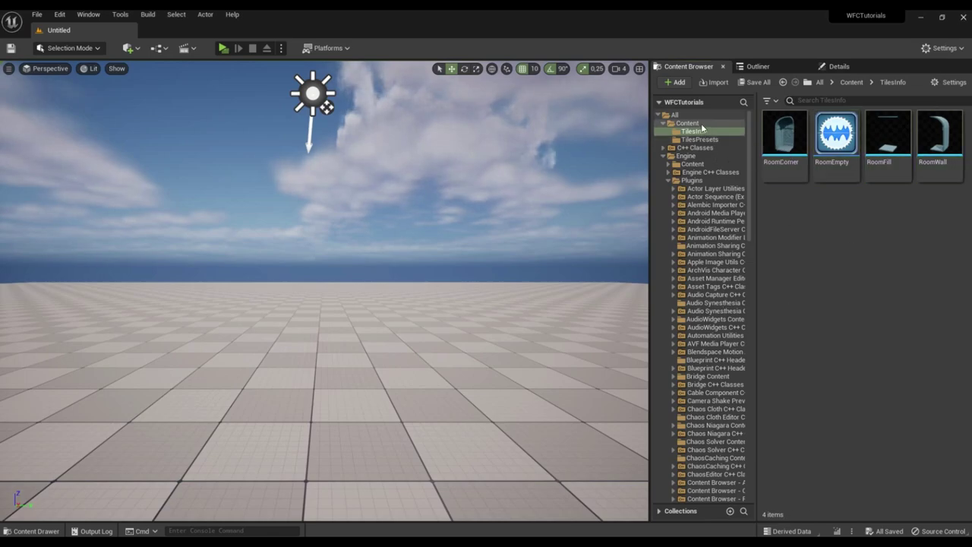
pyautogui.click(686, 123)
pyautogui.moveTo(489, 246); pyautogui.dragTo(526, 298, button='right')
pyautogui.rightClick(584, 219)
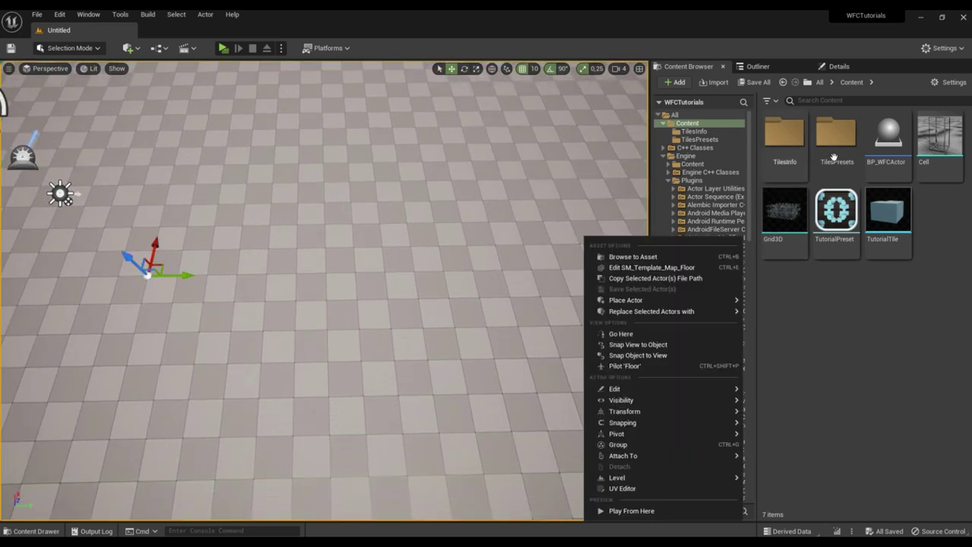
pyautogui.click(879, 142)
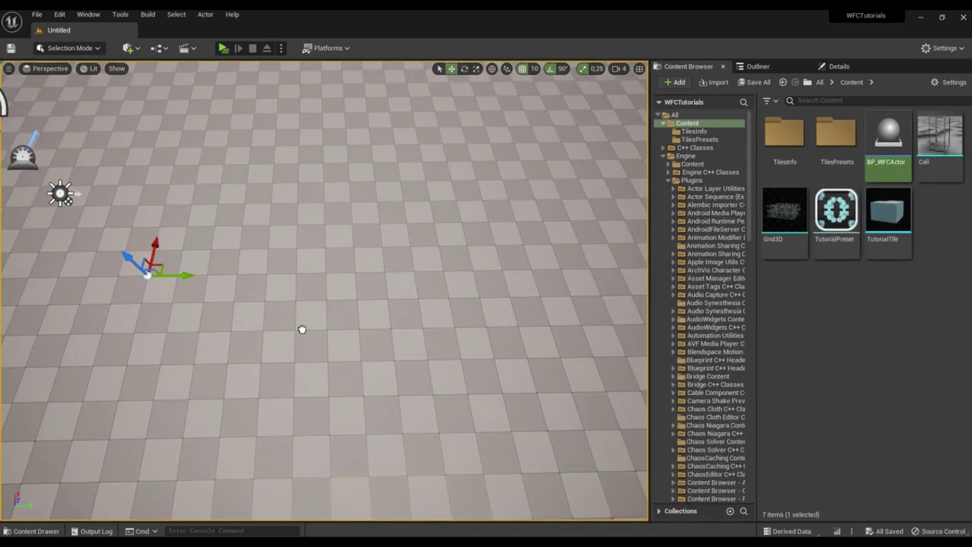
pyautogui.moveTo(297, 329); pyautogui.dragTo(297, 329)
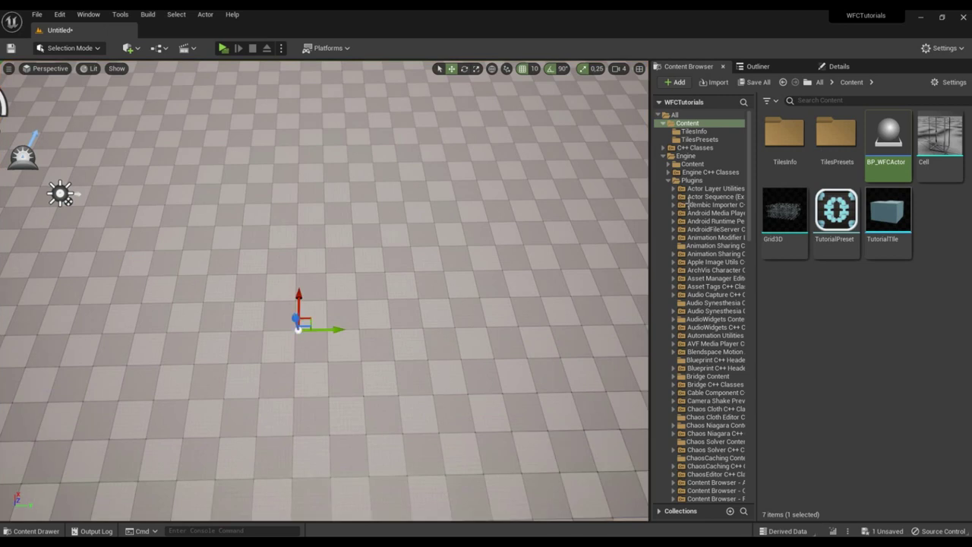
pyautogui.click(849, 70)
# - Set the actor's Core Class to WFCCoreFast, Tiles Preset to WFCP_Rooms and Tile Size to 150
pyautogui.click(804, 269)
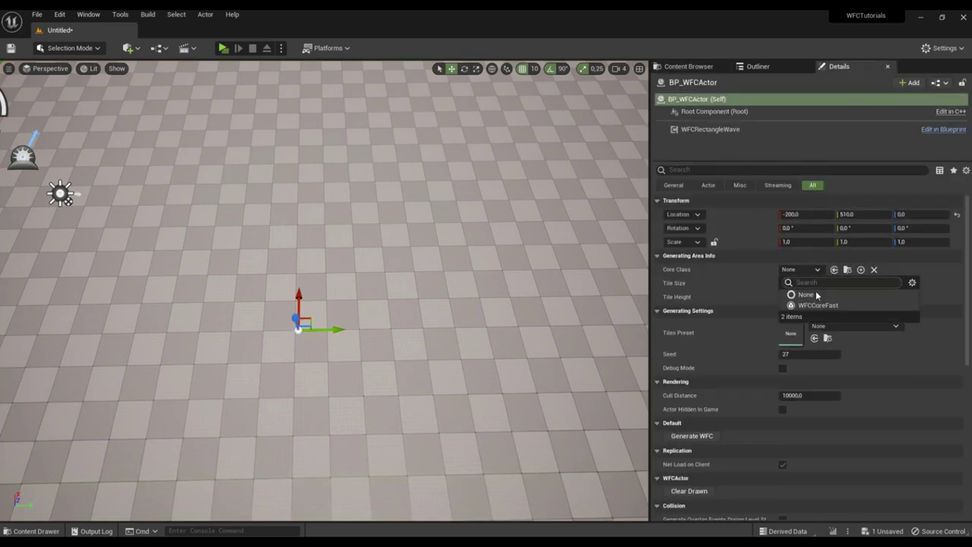
pyautogui.click(844, 304)
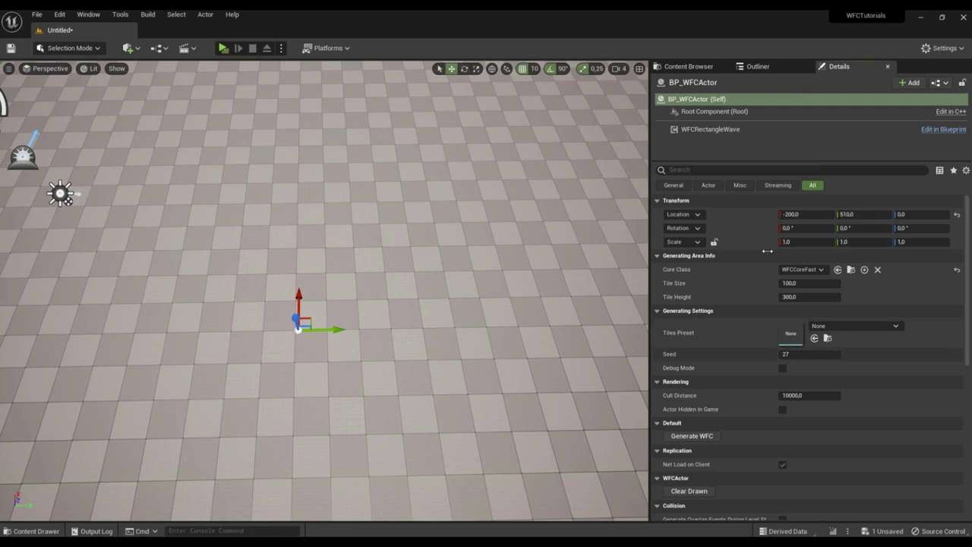
pyautogui.click(689, 67)
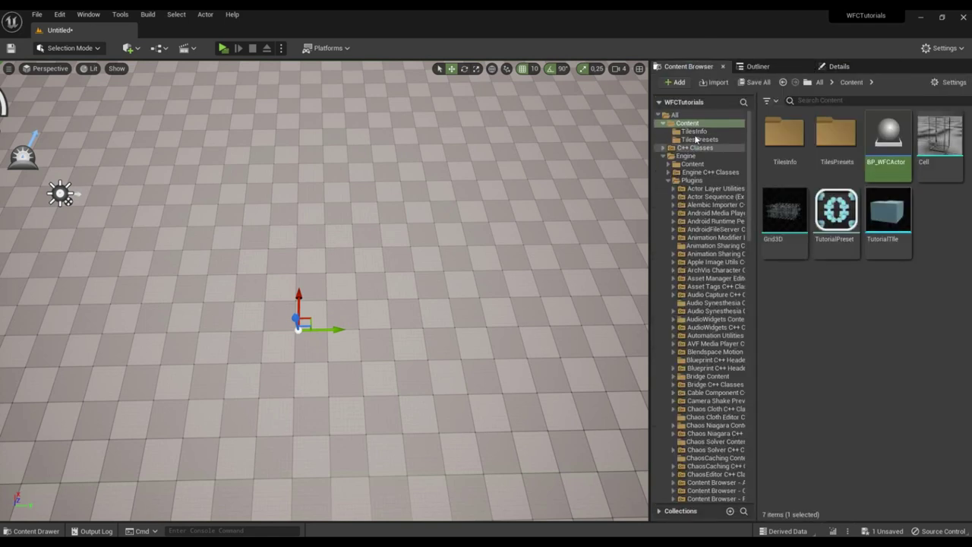
pyautogui.click(697, 139)
pyautogui.moveTo(784, 135); pyautogui.dragTo(790, 331)
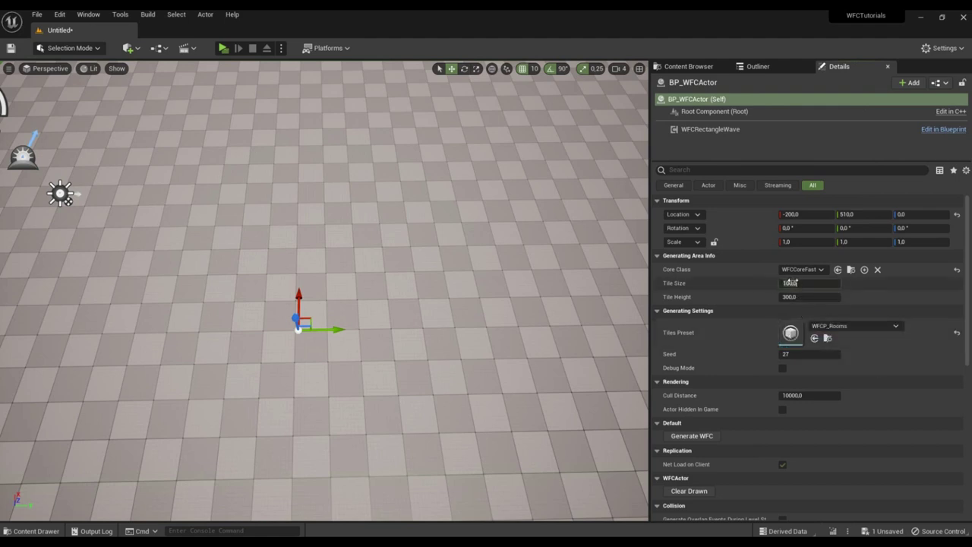
pyautogui.doubleClick(790, 283)
pyautogui.write('150')
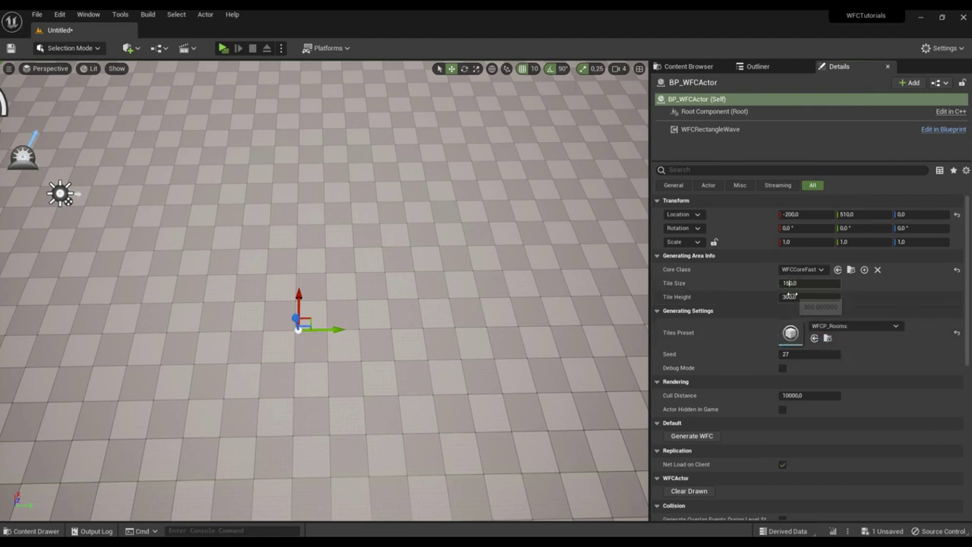
pyautogui.click(875, 285)
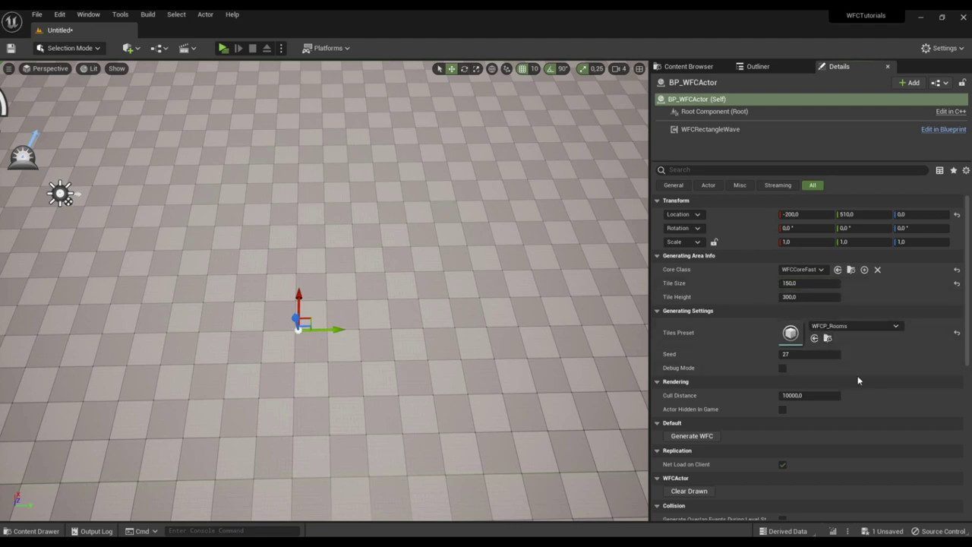
# - Shrink the WFCRectangleWave component's Rect Wave Size to 10×10×1
pyautogui.moveTo(327, 289); pyautogui.dragTo(357, 281, button='right')
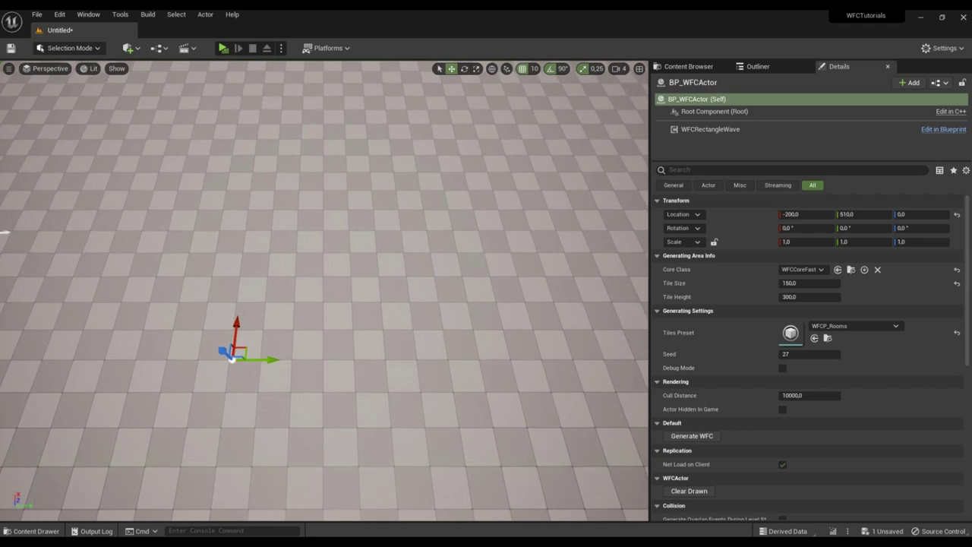
pyautogui.click(732, 131)
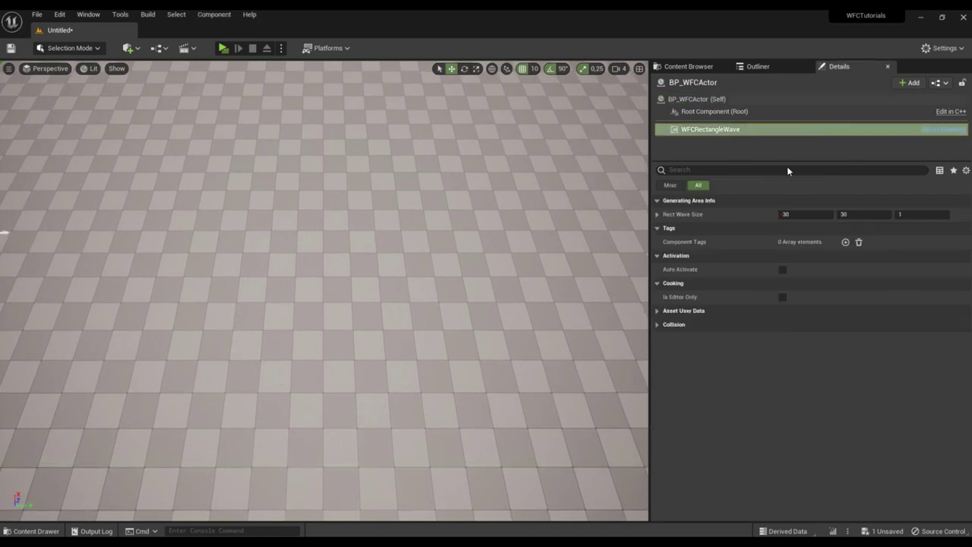
pyautogui.click(804, 214)
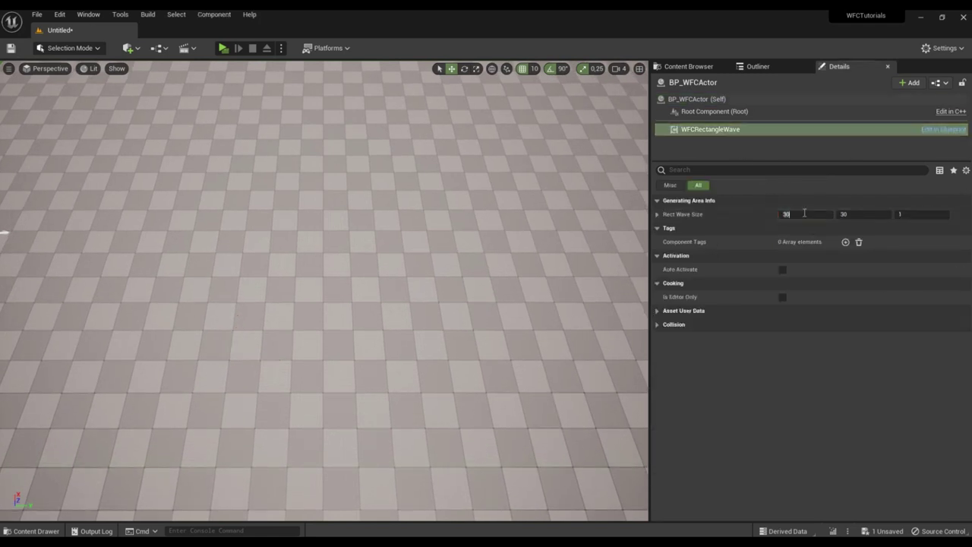
pyautogui.click(859, 216)
pyautogui.press('Return')
pyautogui.click(703, 100)
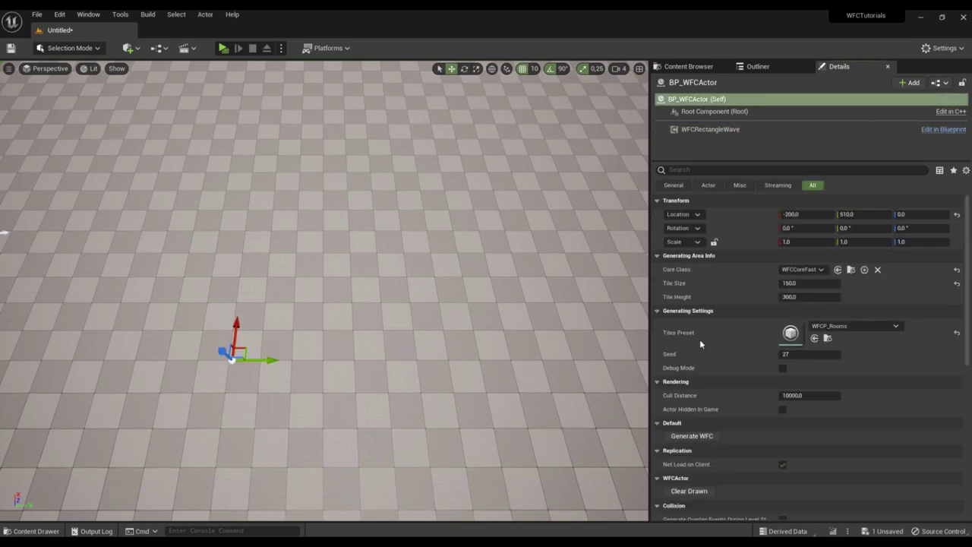
# - Run Generate WFC and orbit around the resulting room clusters and arched openings
pyautogui.click(692, 436)
pyautogui.scroll(-5, 325, 291)
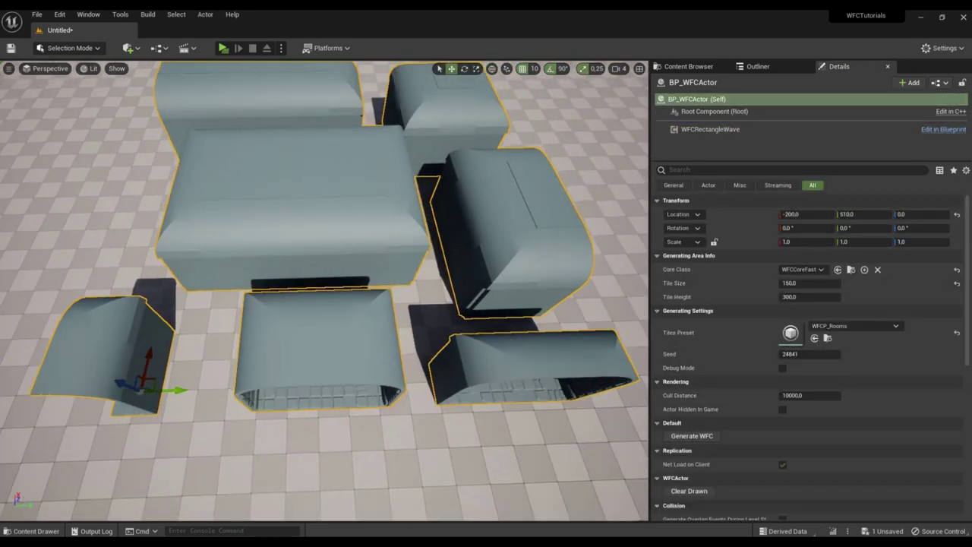
pyautogui.scroll(2, 325, 291)
pyautogui.scroll(-1, 572, 208)
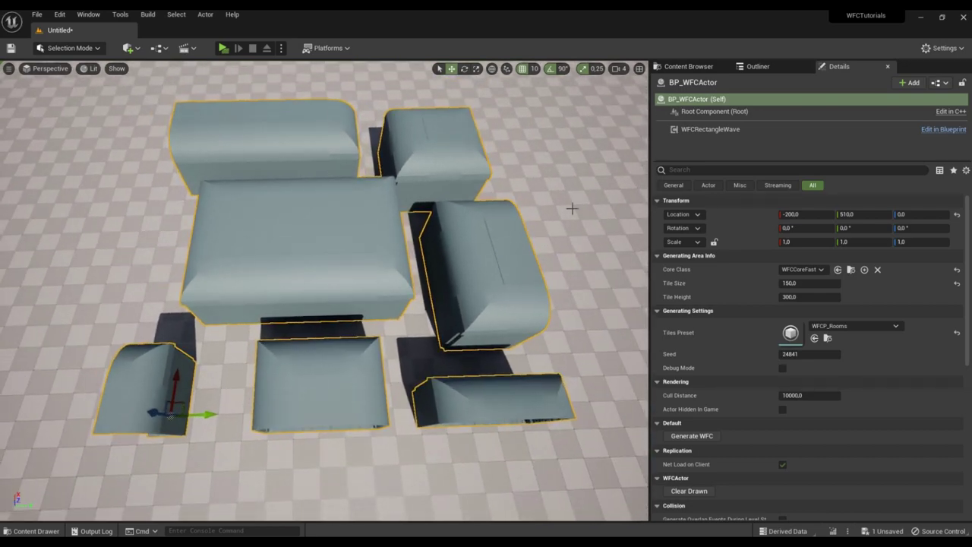
pyautogui.moveTo(18, 311); pyautogui.dragTo(29, 283, button='right')
pyautogui.moveTo(154, 135); pyautogui.dragTo(643, 191, button='right')
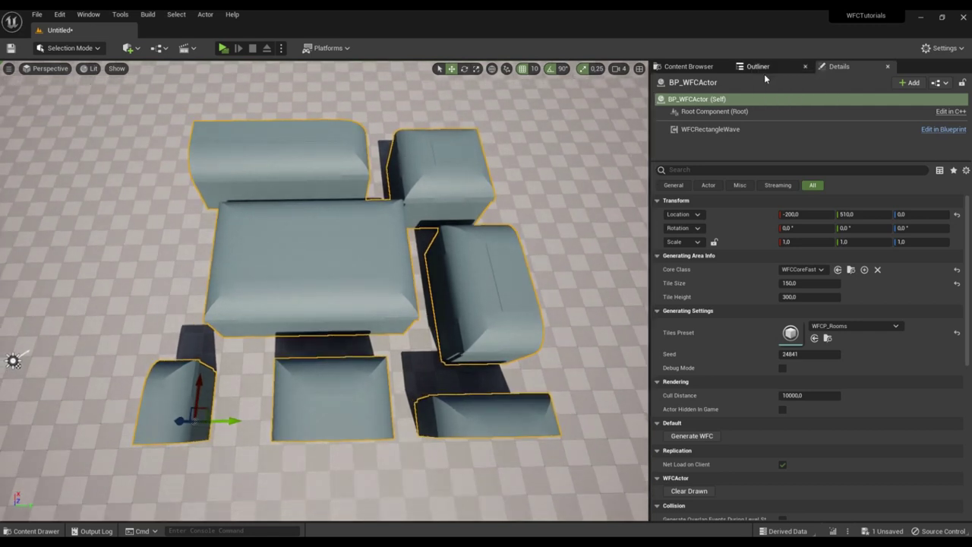
pyautogui.click(688, 66)
# - Save and close the RoomFill and RoomWall tile assets in TilesInfo
pyautogui.click(692, 131)
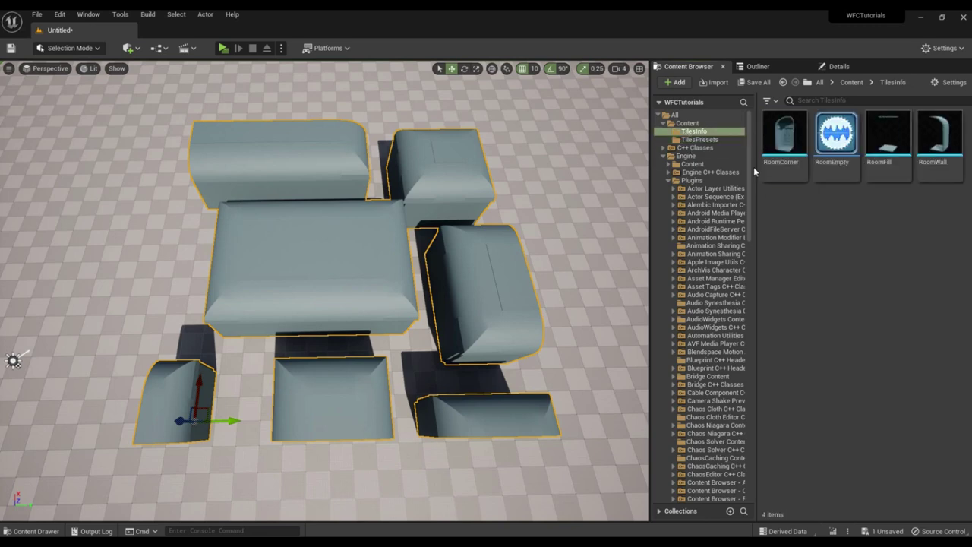
pyautogui.moveTo(150, 341); pyautogui.dragTo(149, 341, button='right')
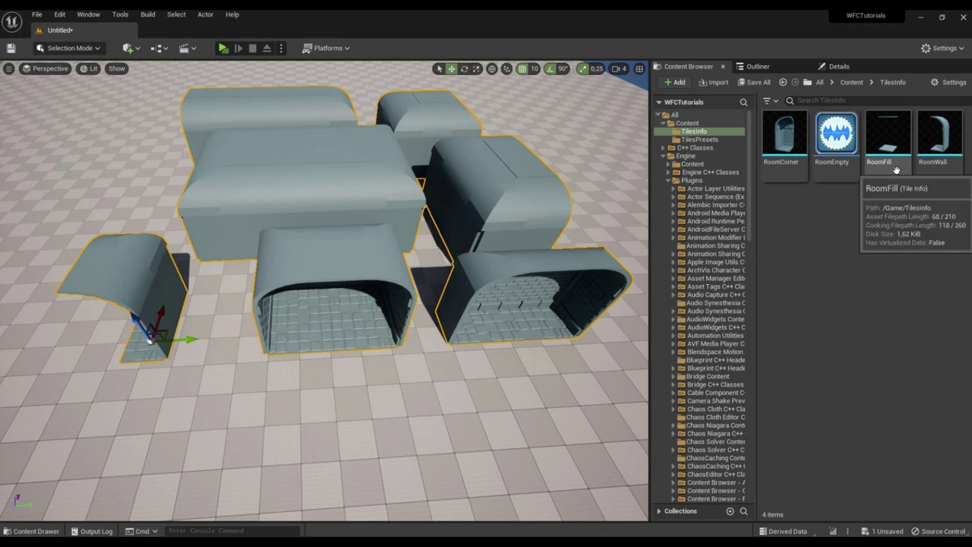
pyautogui.doubleClick(889, 137)
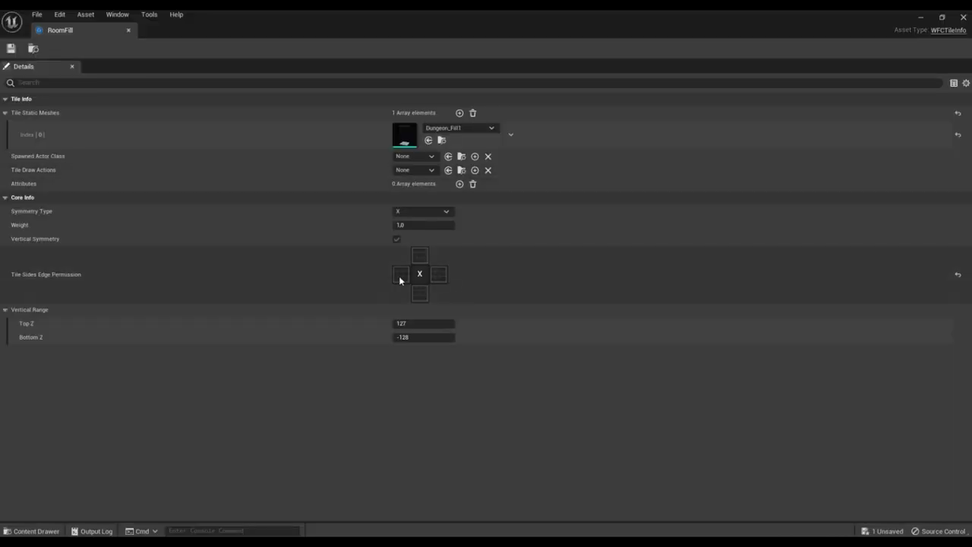
pyautogui.click(11, 48)
pyautogui.click(963, 17)
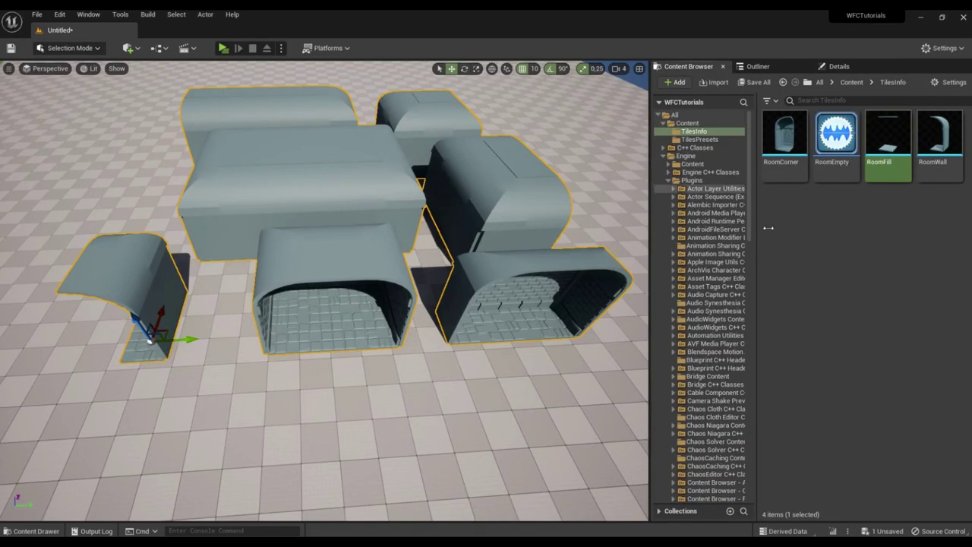
pyautogui.doubleClick(940, 163)
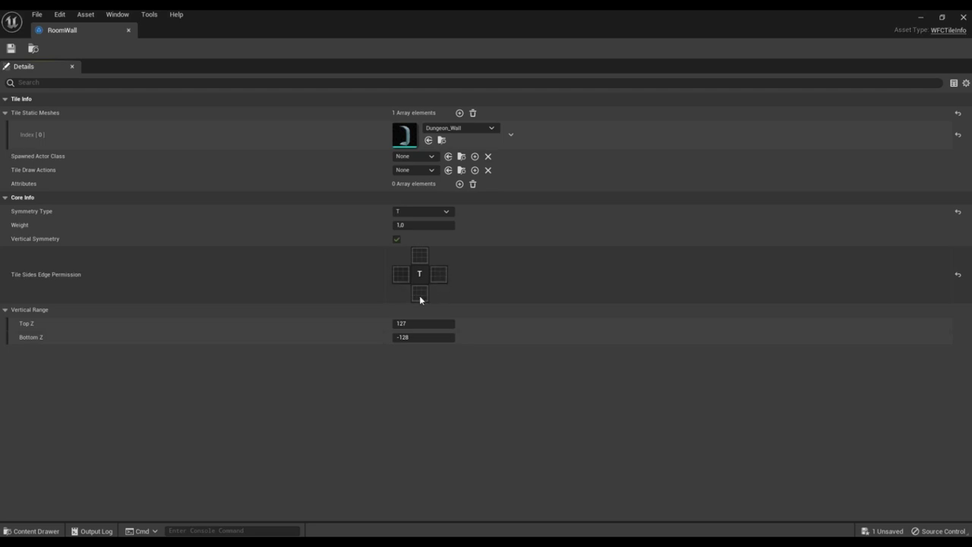
pyautogui.click(12, 47)
pyautogui.click(963, 18)
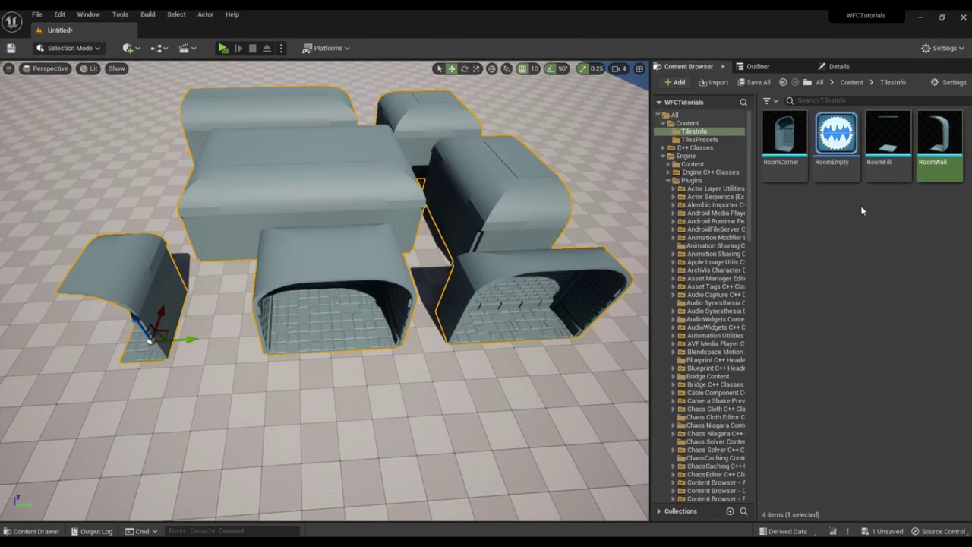
# - Save and close RoomCorner with its top and right edges allowed to connect
pyautogui.doubleClick(783, 146)
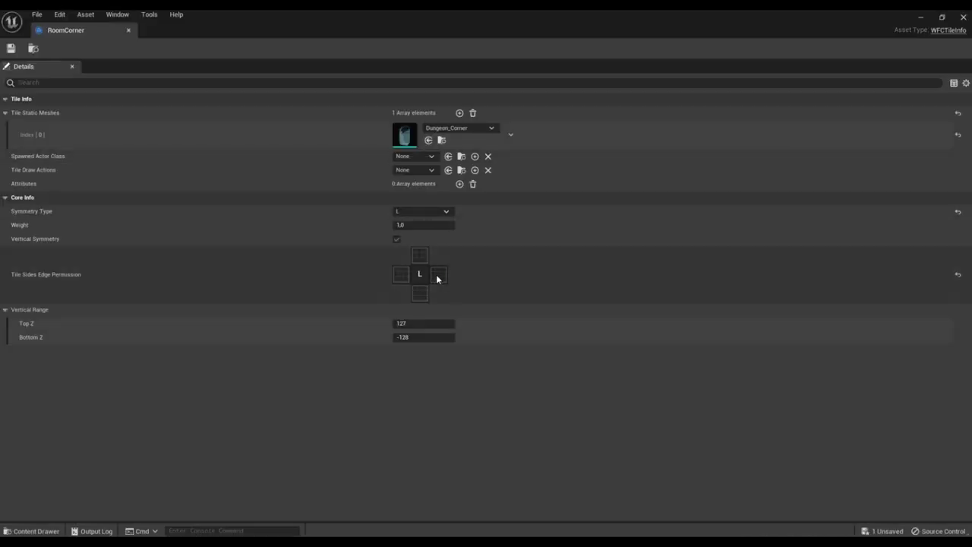
pyautogui.click(11, 48)
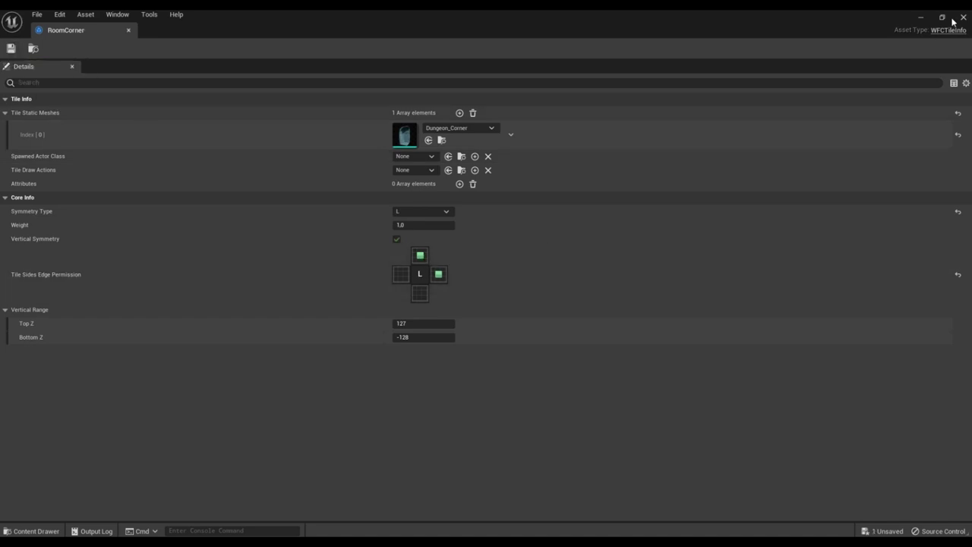
pyautogui.click(963, 16)
pyautogui.moveTo(147, 294); pyautogui.dragTo(317, 296, button='right')
# - Regenerate the room layout about two dozen times, ending on seed 12617, then return to TilesInfo
pyautogui.click(835, 66)
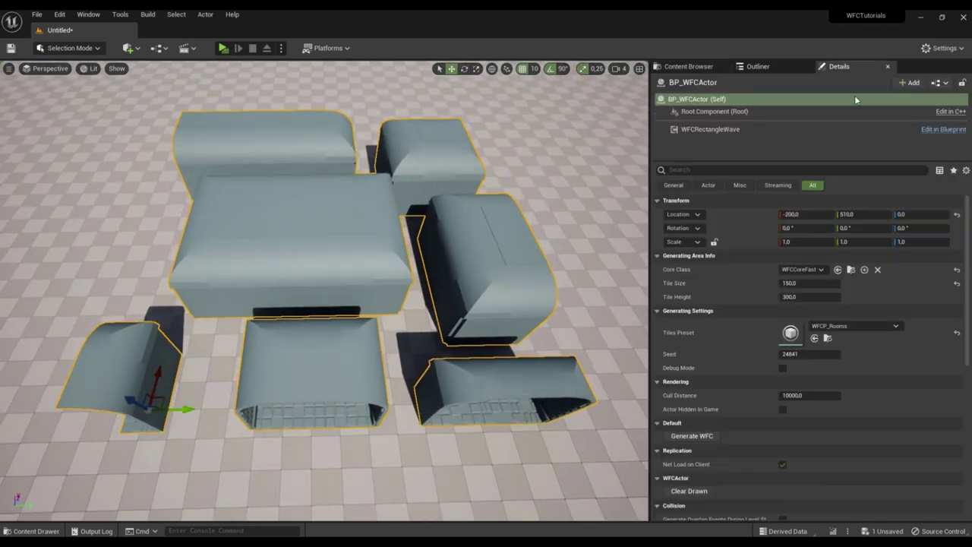
pyautogui.click(703, 435)
pyautogui.moveTo(2, 341); pyautogui.dragTo(23, 362, button='right')
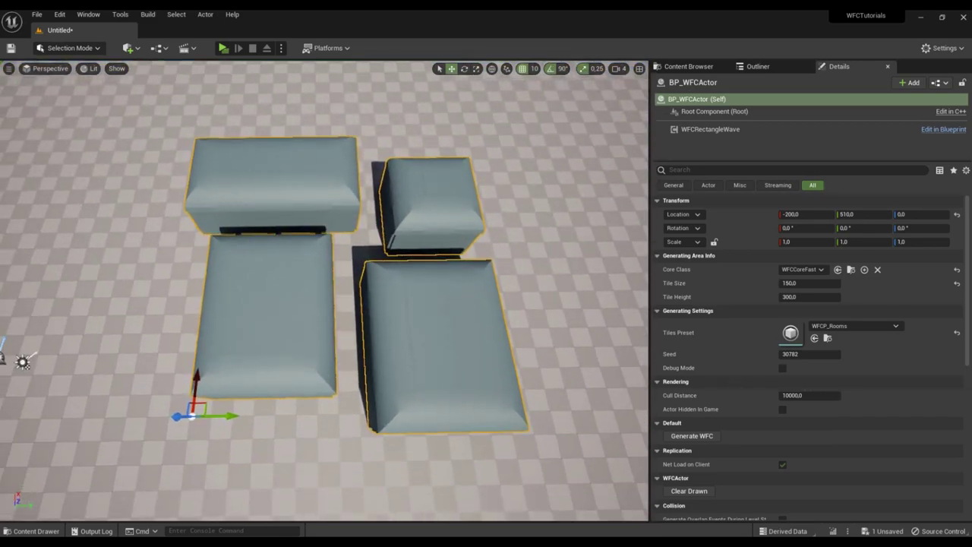
pyautogui.click(692, 435)
pyautogui.click(692, 435)
pyautogui.click(692, 436)
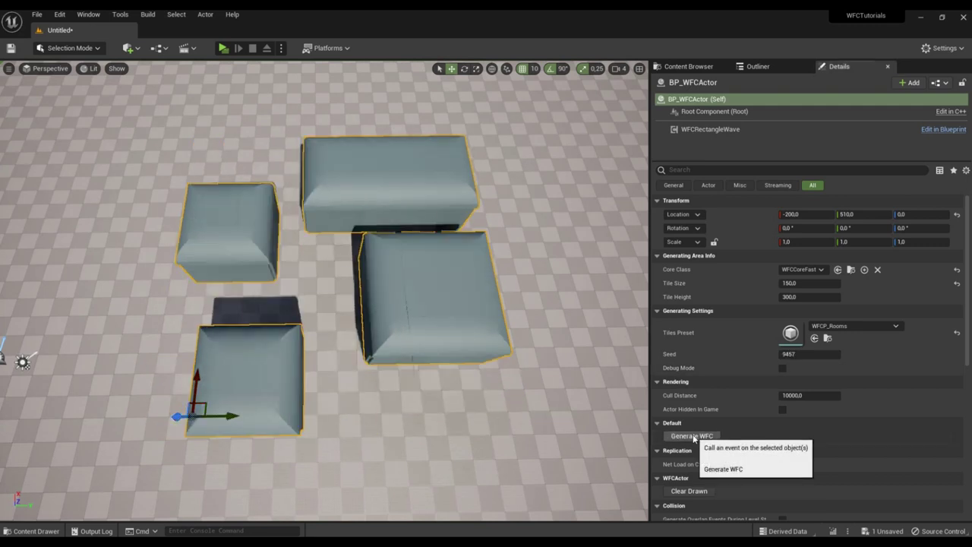
pyautogui.click(694, 437)
pyautogui.click(693, 438)
pyautogui.click(693, 438)
pyautogui.click(694, 438)
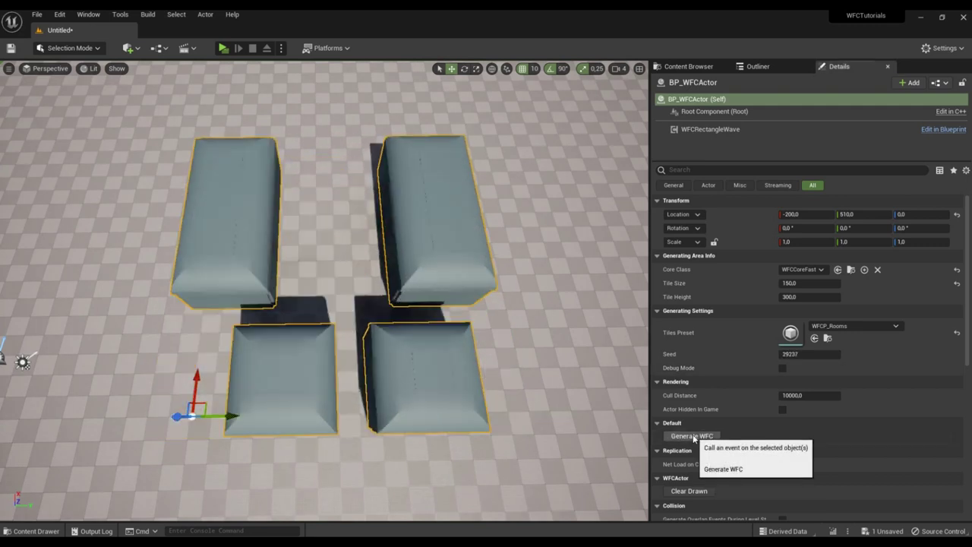
pyautogui.click(694, 437)
pyautogui.click(693, 437)
pyautogui.click(694, 438)
pyautogui.click(693, 438)
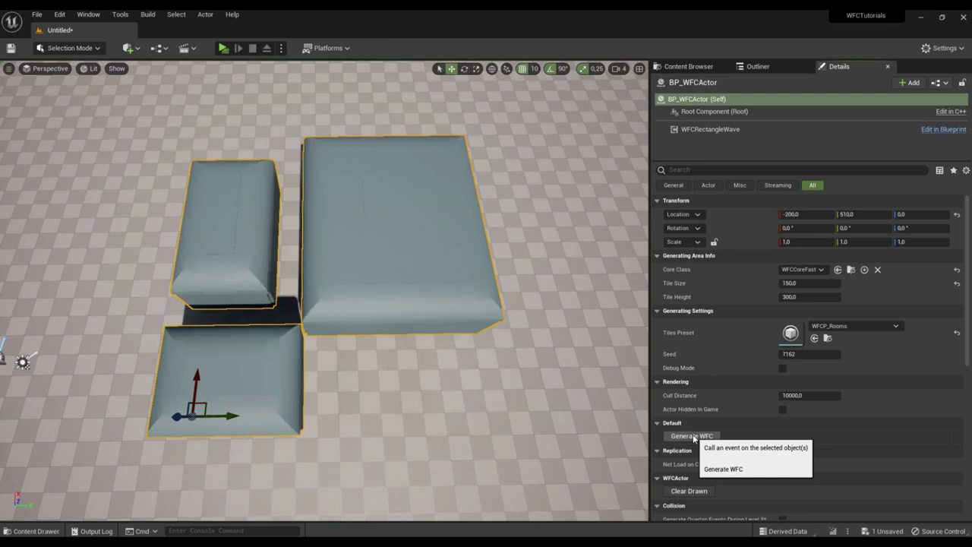
pyautogui.click(694, 437)
pyautogui.click(693, 438)
pyautogui.click(693, 438)
pyautogui.click(694, 437)
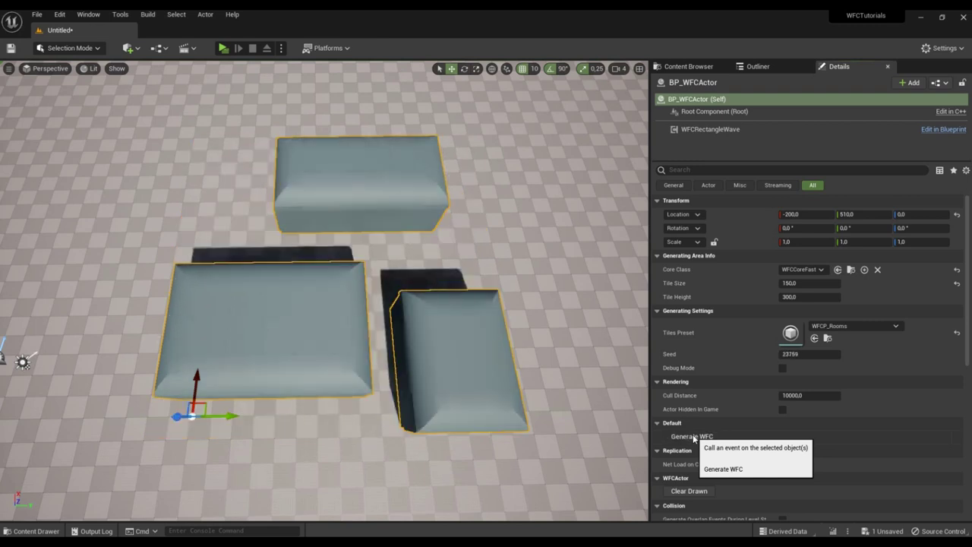
pyautogui.click(694, 437)
pyautogui.click(694, 438)
pyautogui.click(693, 438)
pyautogui.click(694, 438)
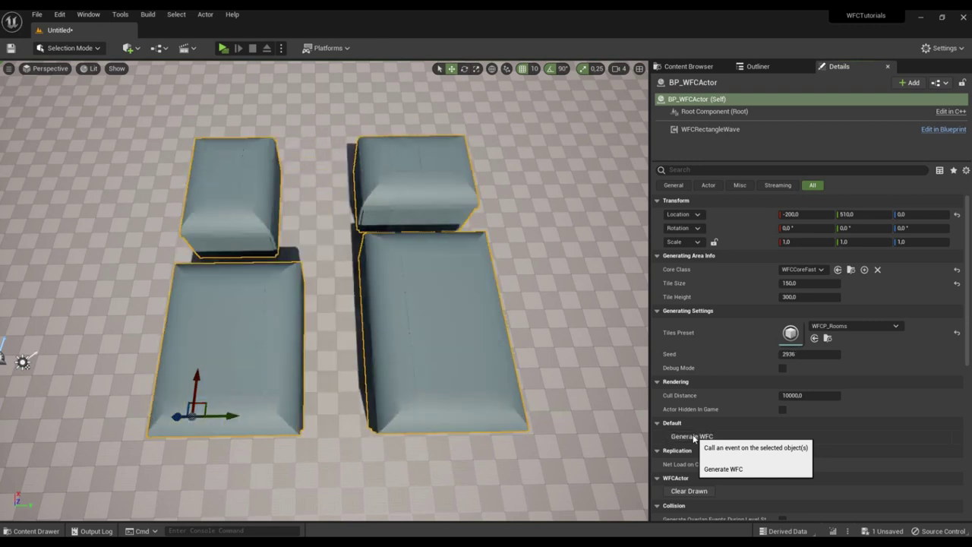
pyautogui.click(694, 438)
pyautogui.click(693, 437)
pyautogui.click(693, 438)
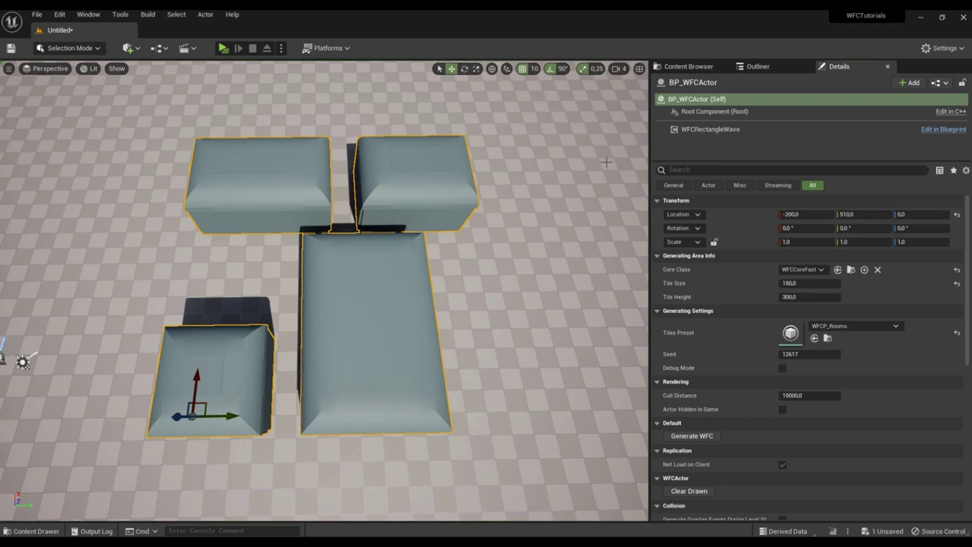
pyautogui.moveTo(480, 262); pyautogui.dragTo(480, 262, button='right')
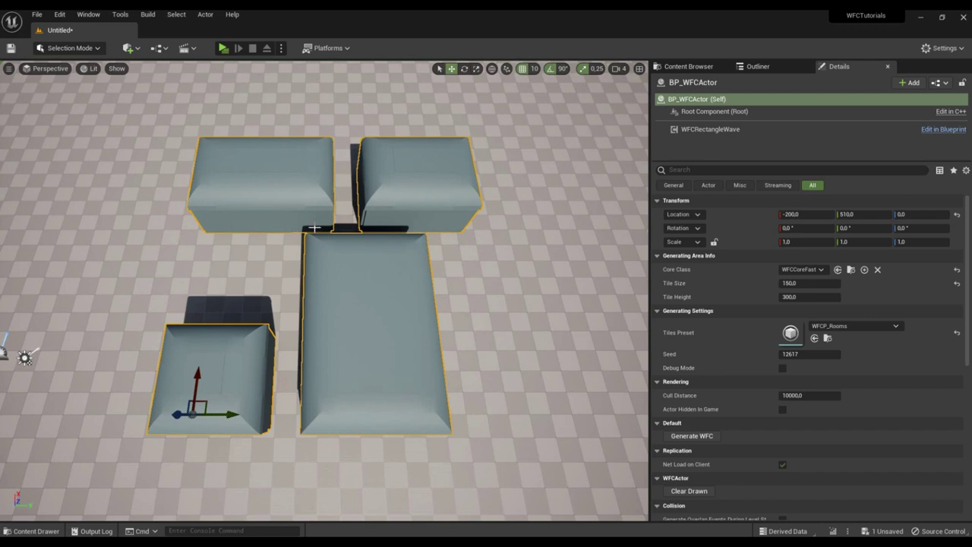
pyautogui.click(710, 73)
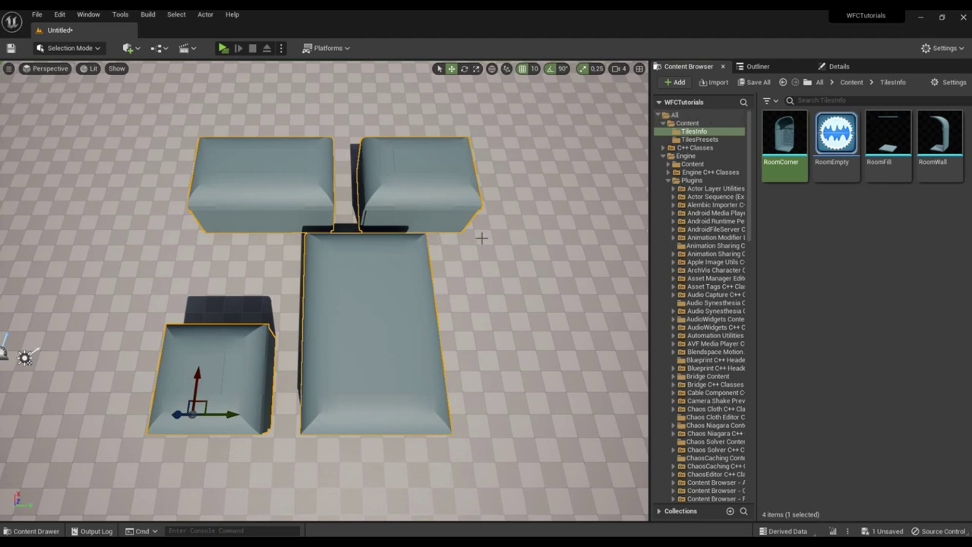
pyautogui.click(799, 218)
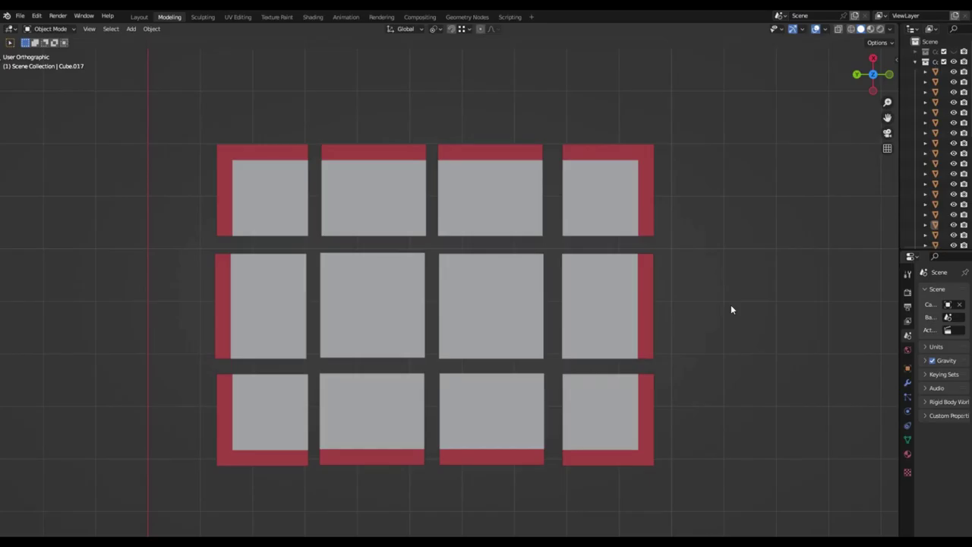
pyautogui.moveTo(737, 328); pyautogui.dragTo(687, 228, button='middle')
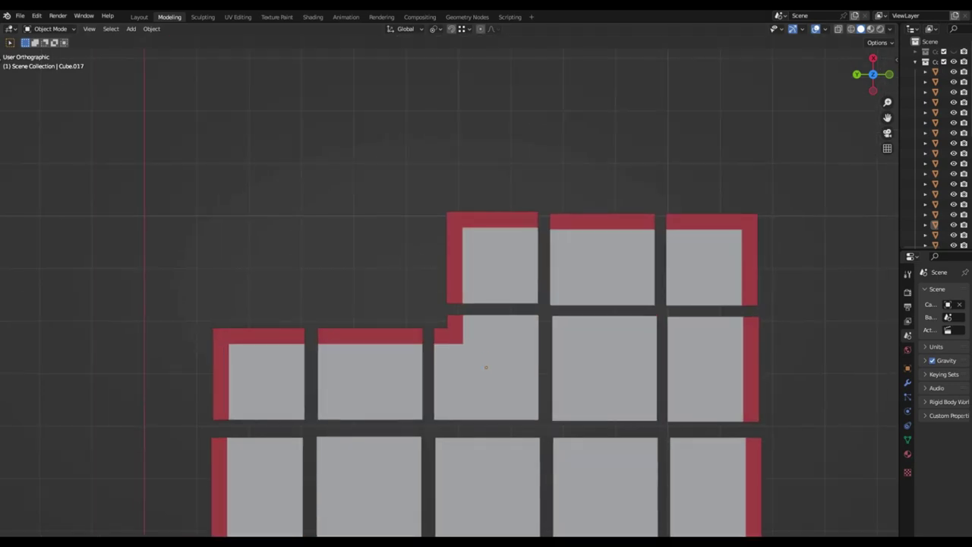
pyautogui.moveTo(709, 413); pyautogui.dragTo(769, 348, button='middle')
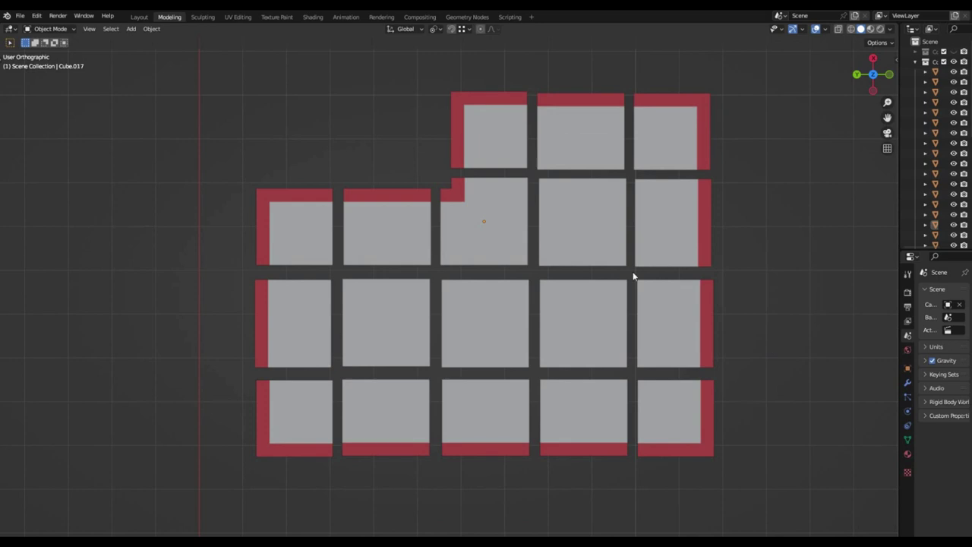
pyautogui.click(493, 224)
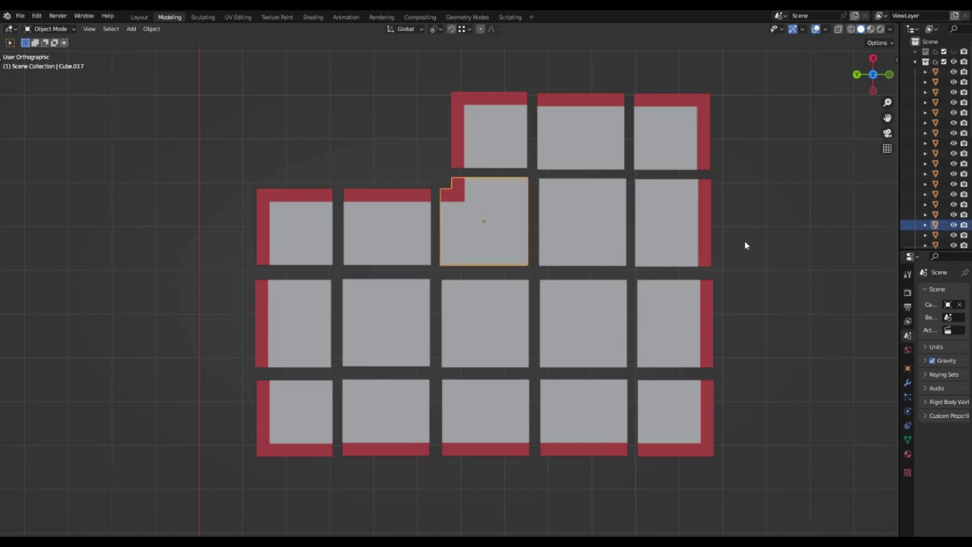
pyautogui.click(755, 238)
pyautogui.click(486, 241)
pyautogui.click(578, 221)
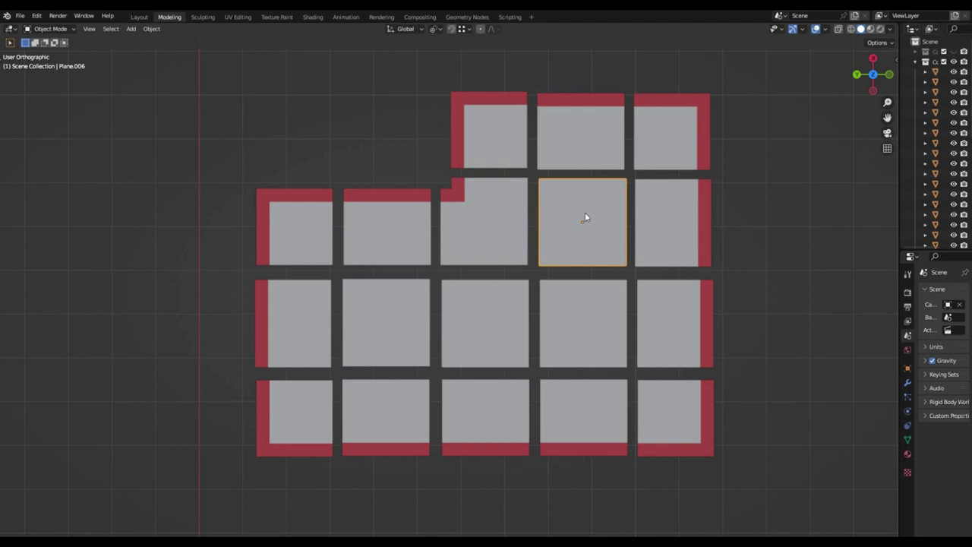
pyautogui.click(400, 220)
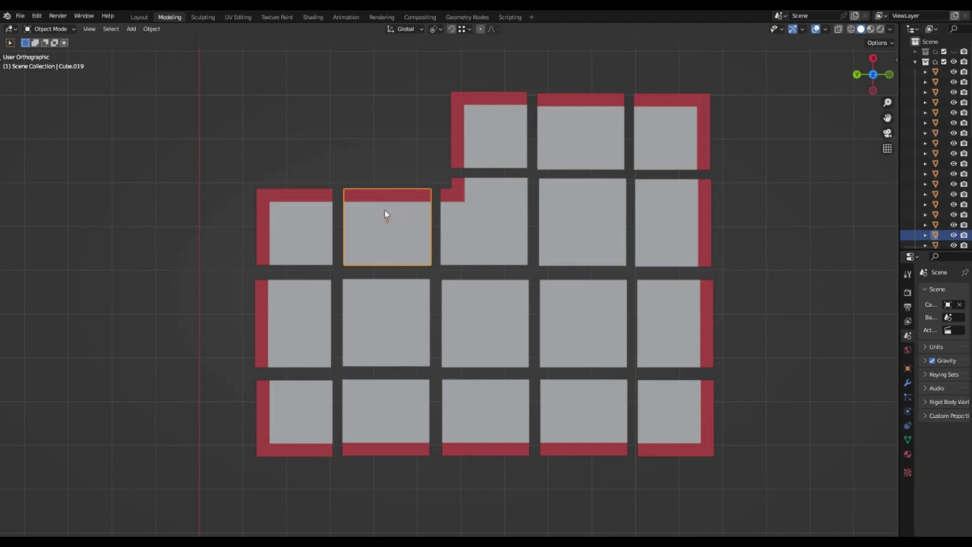
pyautogui.click(486, 134)
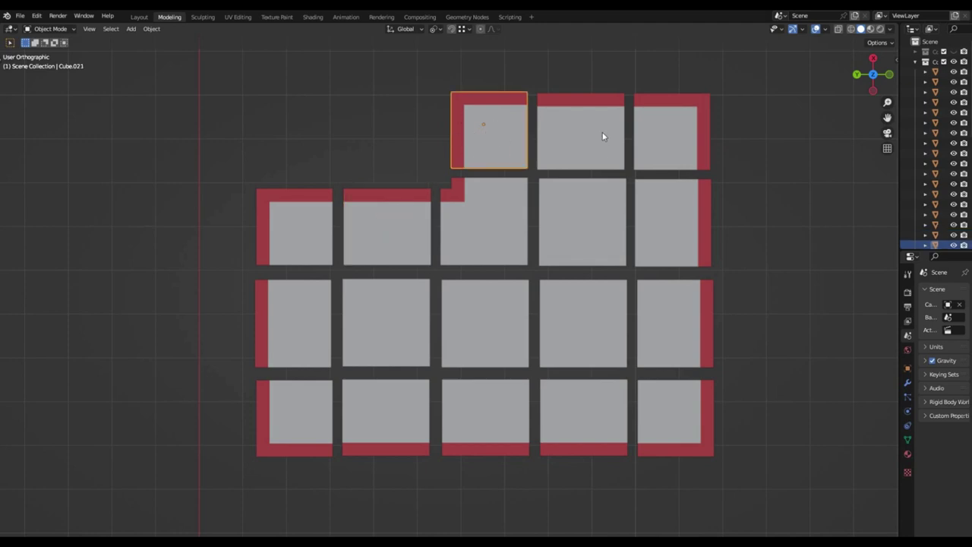
pyautogui.click(745, 120)
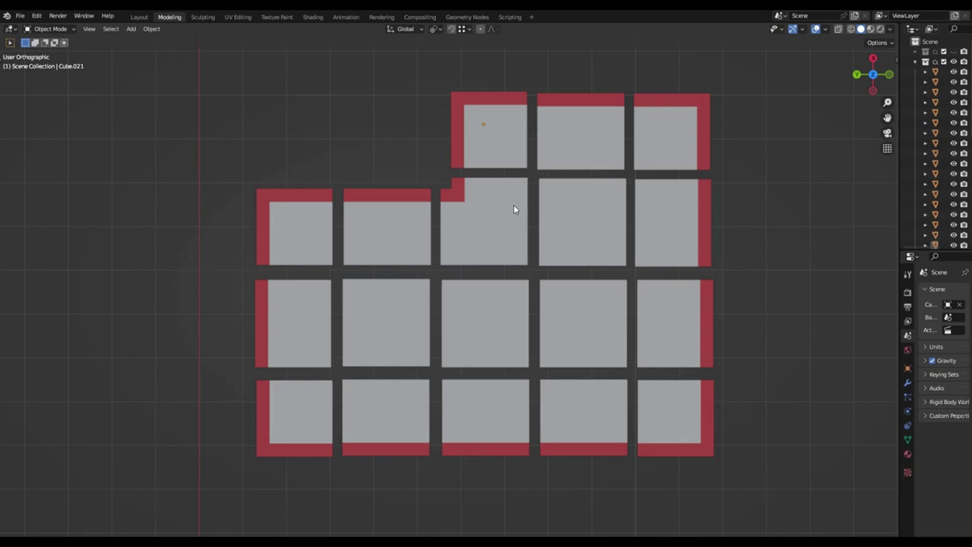
pyautogui.click(486, 225)
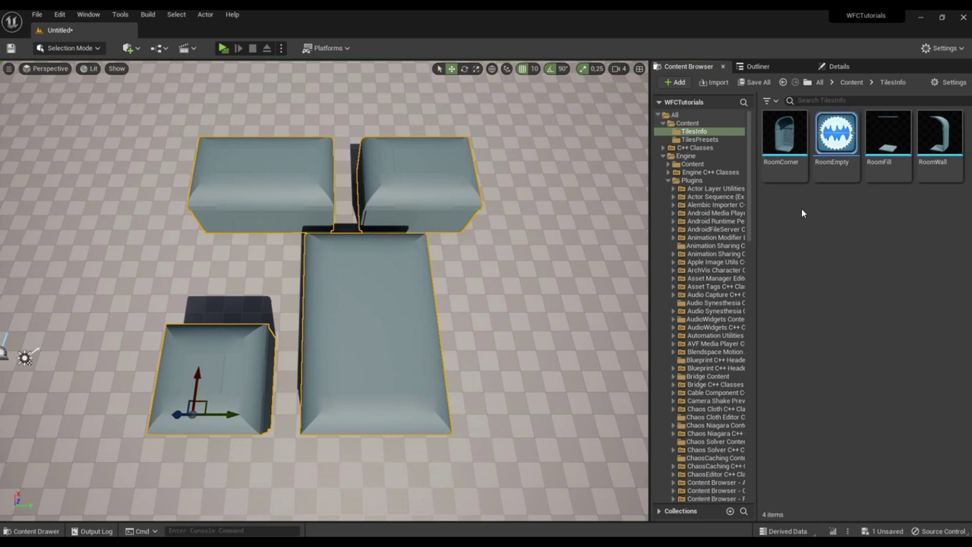
# - Create a WFC3D Tile Info asset named RoomInCorner in the TilesInfo folder
pyautogui.rightClick(801, 208)
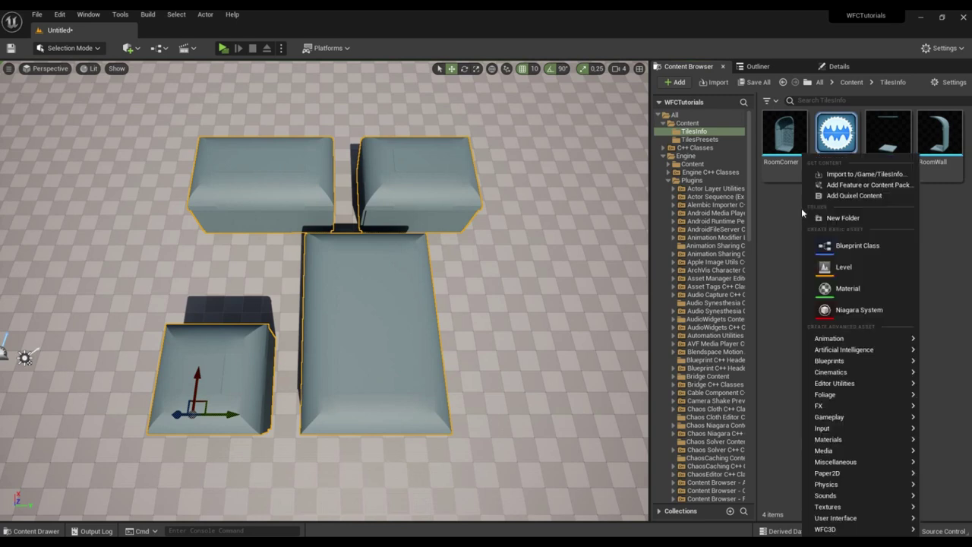
pyautogui.moveTo(826, 529)
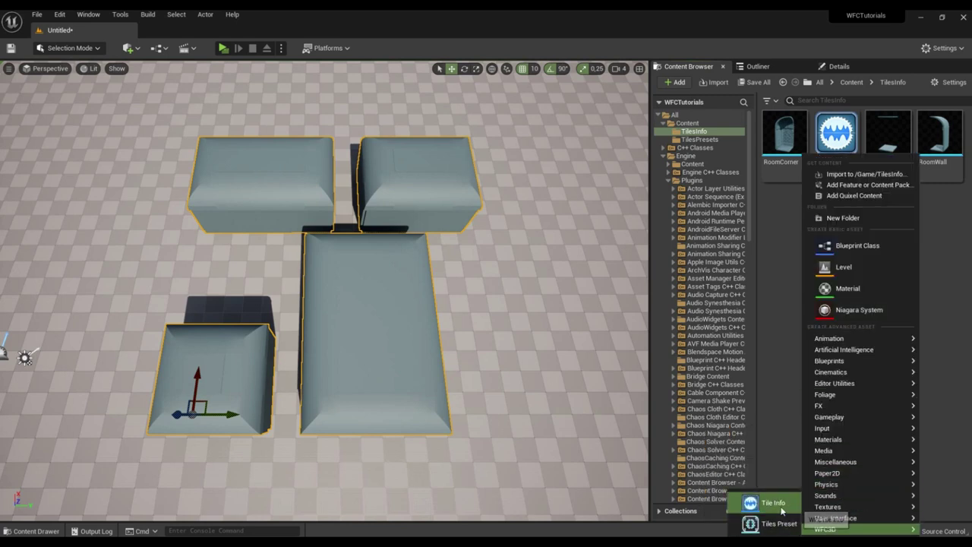
pyautogui.click(775, 503)
pyautogui.write('R')
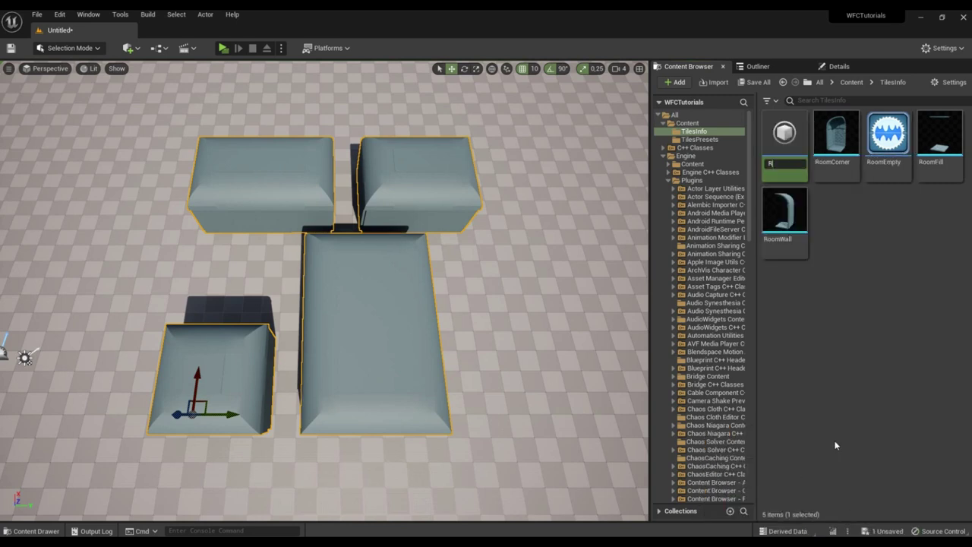
pyautogui.write('oomInCorner')
pyautogui.press('Return')
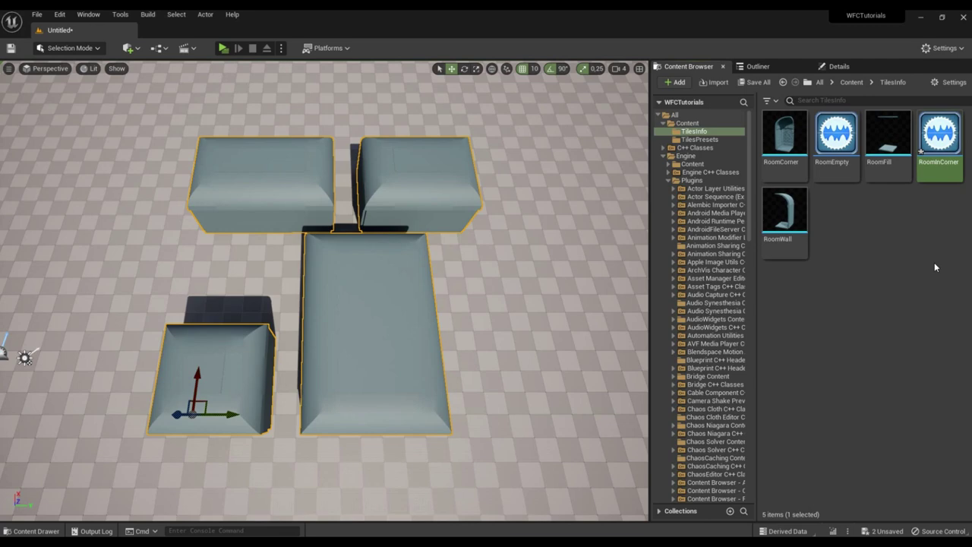
# - Open RoomInCorner and assign the Dungeon_InCorner mesh from the Geometry folder
pyautogui.doubleClick(940, 141)
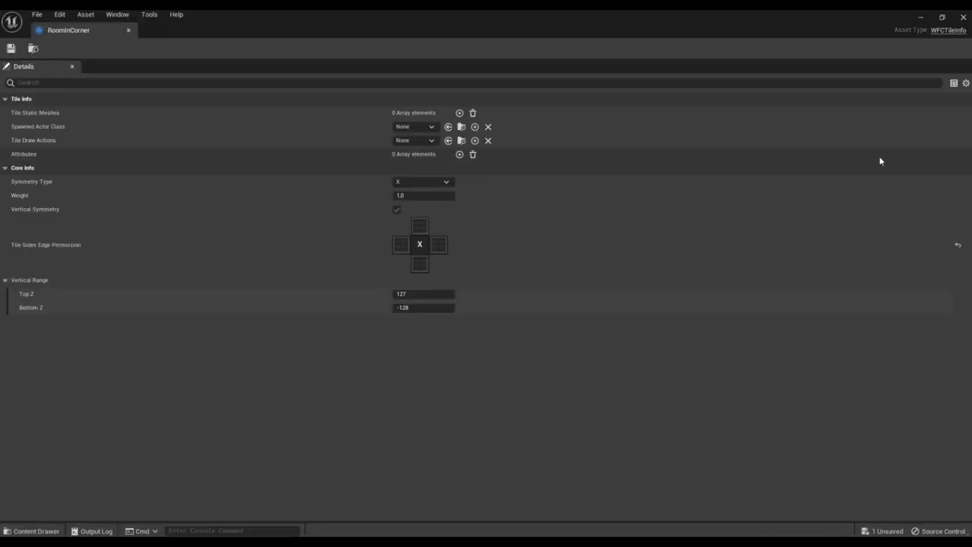
pyautogui.moveTo(549, 17); pyautogui.dragTo(320, 76)
pyautogui.moveTo(750, 192); pyautogui.dragTo(751, 453)
pyautogui.click(717, 418)
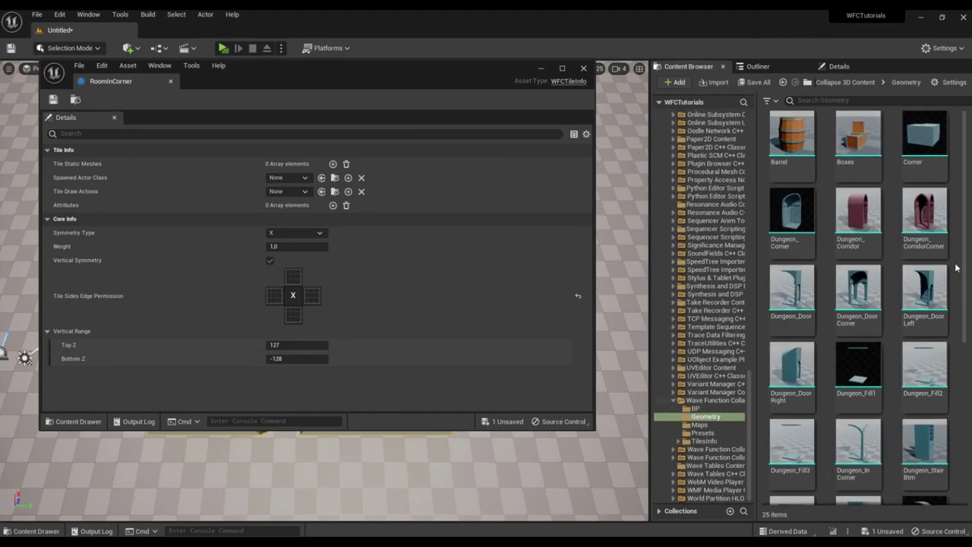
pyautogui.scroll(-1, 957, 267)
pyautogui.scroll(-1, 956, 268)
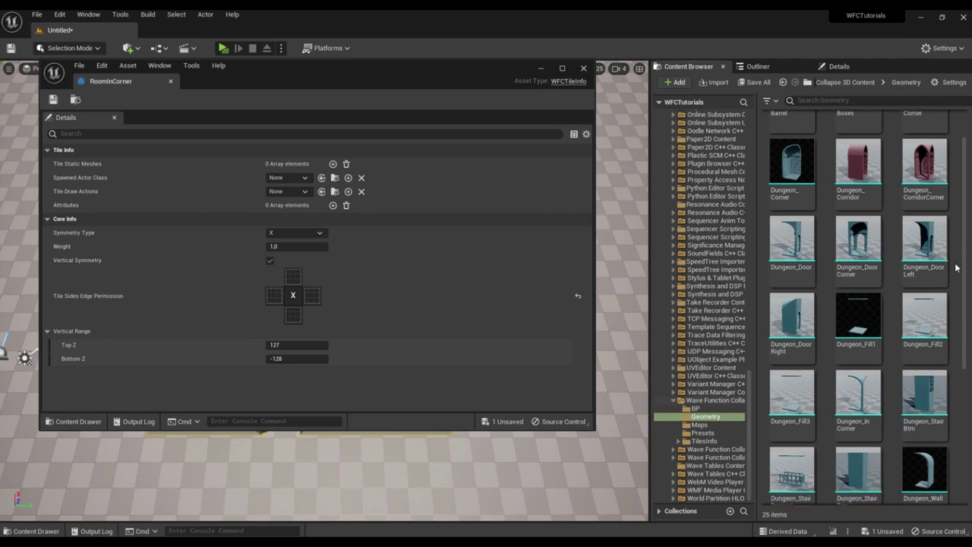
pyautogui.scroll(-2, 956, 268)
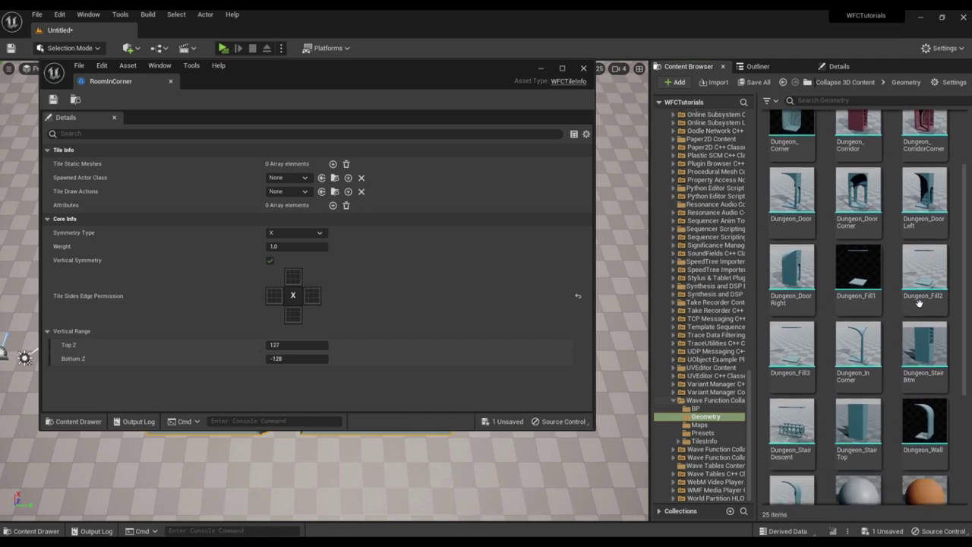
pyautogui.moveTo(858, 346); pyautogui.dragTo(294, 165)
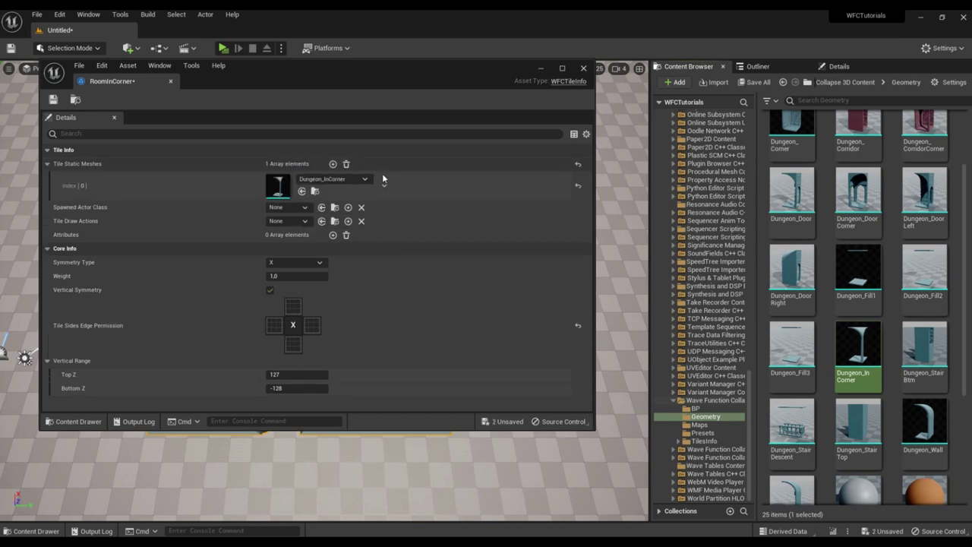
# - Set L symmetry, allow the top and right edges, then save and close the tile
pyautogui.click(303, 263)
pyautogui.click(292, 291)
pyautogui.click(293, 306)
pyautogui.click(312, 325)
pyautogui.click(53, 100)
pyautogui.click(584, 68)
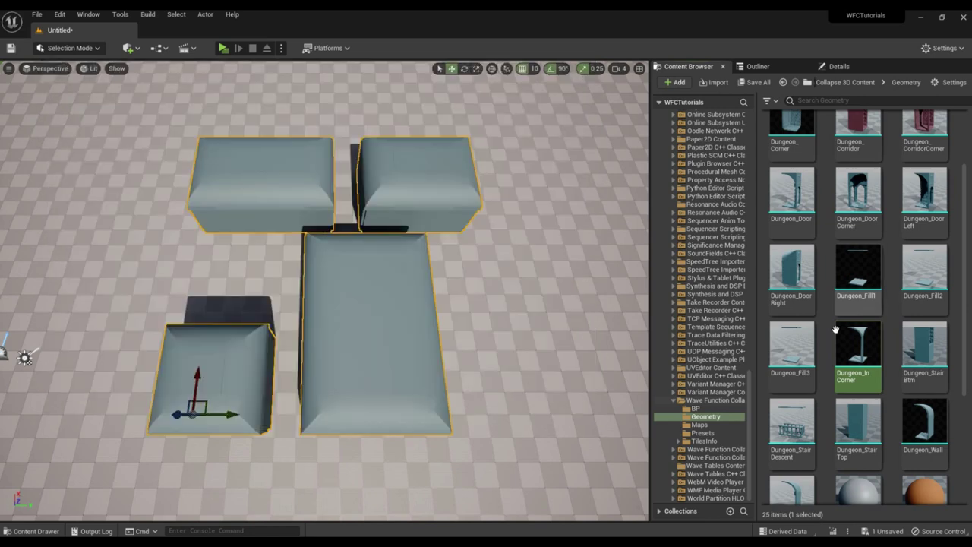
# - Open WFCP_Rooms and add RoomInCorner as a new tile state
pyautogui.moveTo(751, 386); pyautogui.dragTo(749, 129)
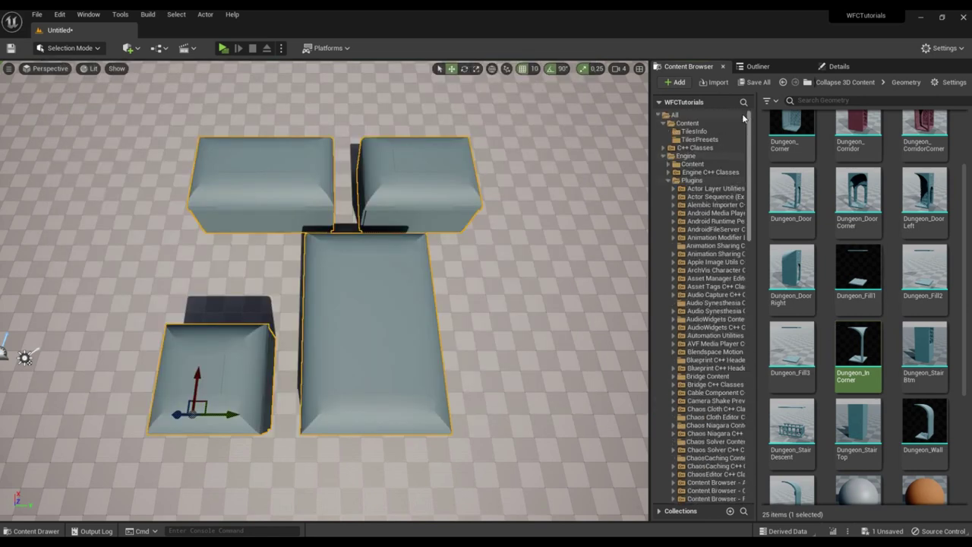
pyautogui.click(700, 140)
pyautogui.doubleClick(784, 133)
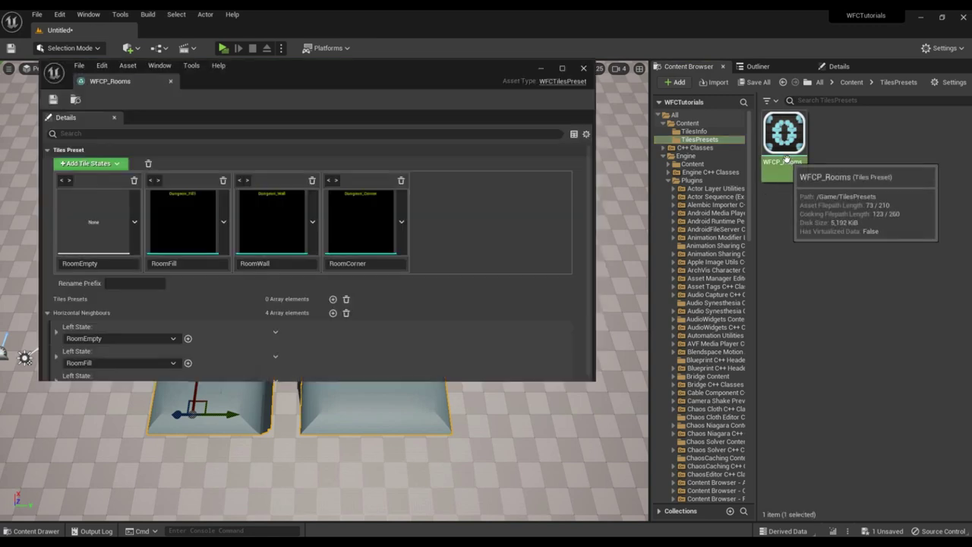
pyautogui.click(693, 131)
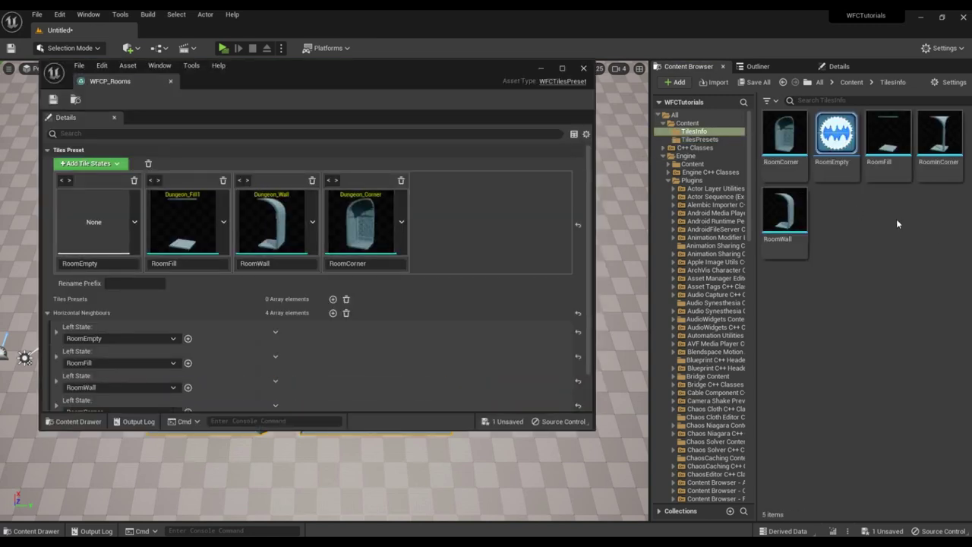
pyautogui.moveTo(940, 137); pyautogui.dragTo(455, 228)
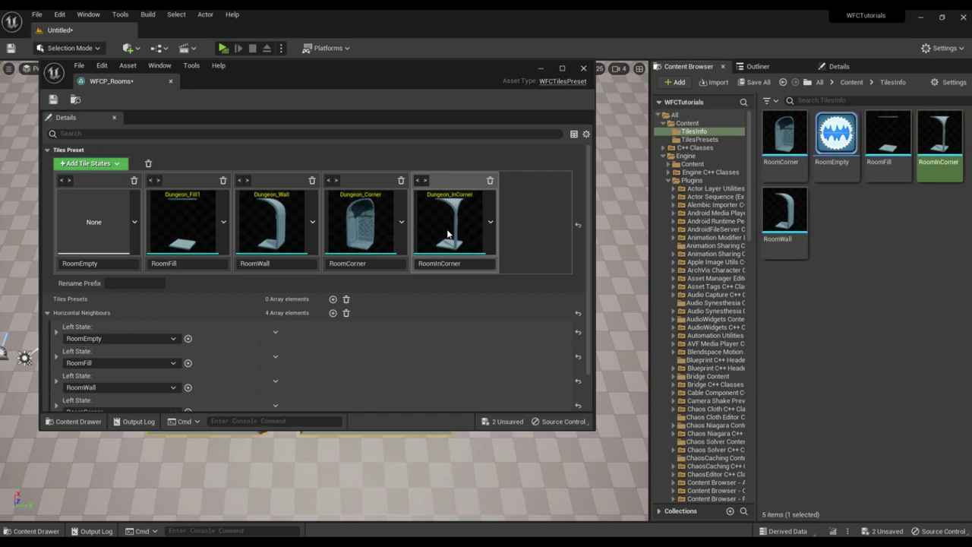
pyautogui.click(562, 68)
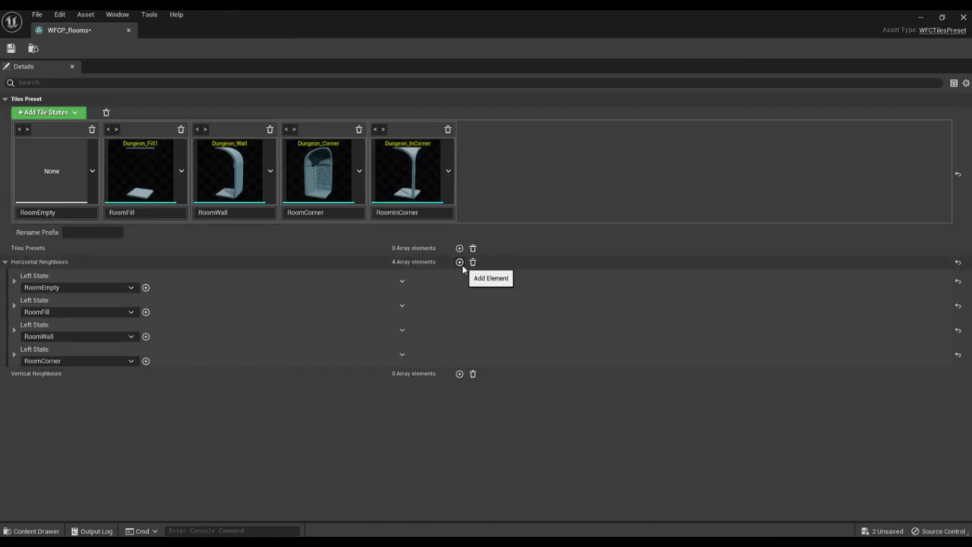
# - Add a fifth horizontal rule pairing RoomInCorner with RoomFill on its right
pyautogui.click(460, 262)
pyautogui.click(104, 385)
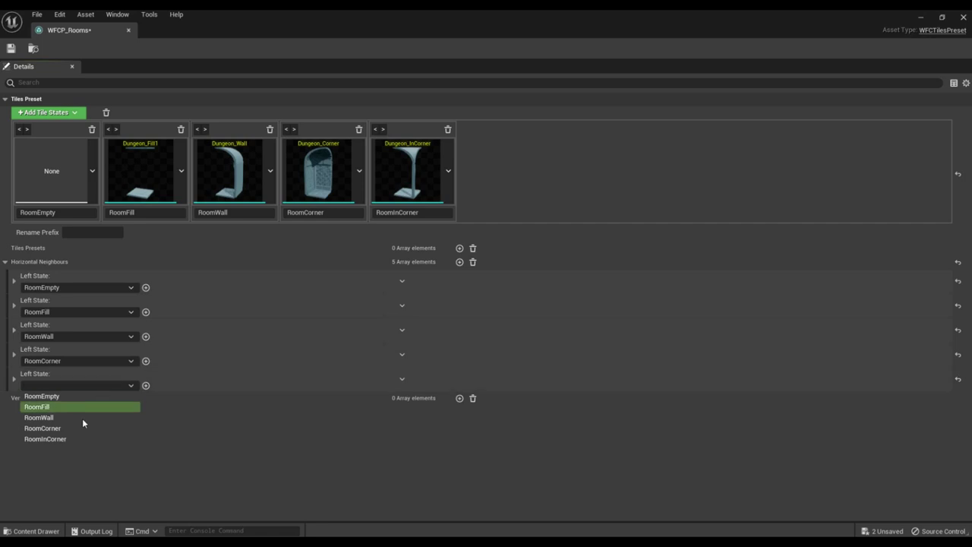
pyautogui.click(78, 440)
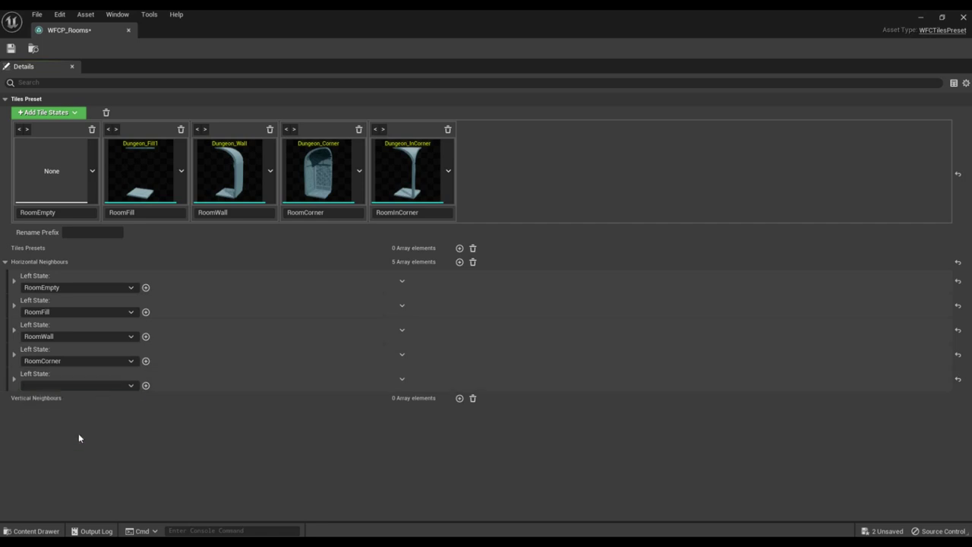
pyautogui.click(14, 379)
pyautogui.click(145, 385)
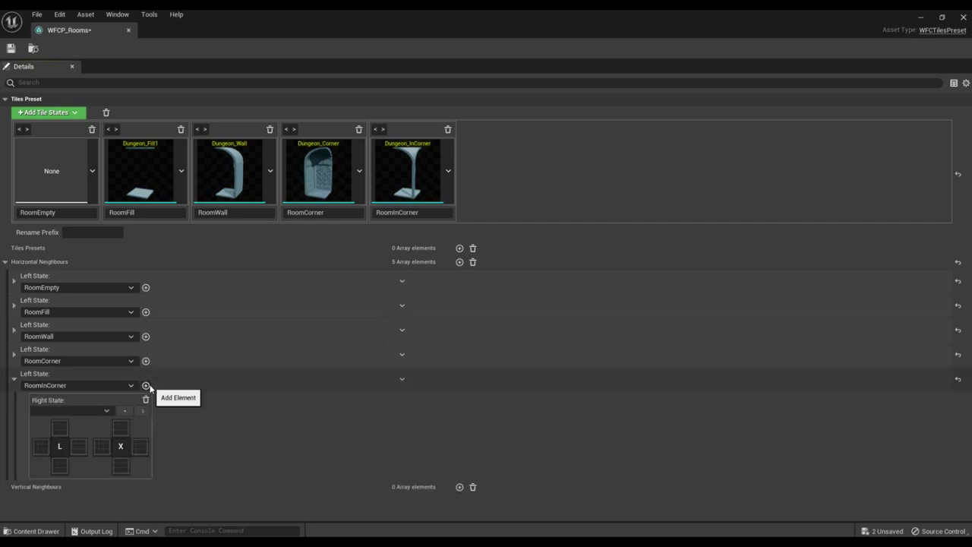
pyautogui.click(68, 411)
pyautogui.click(72, 410)
pyautogui.click(72, 410)
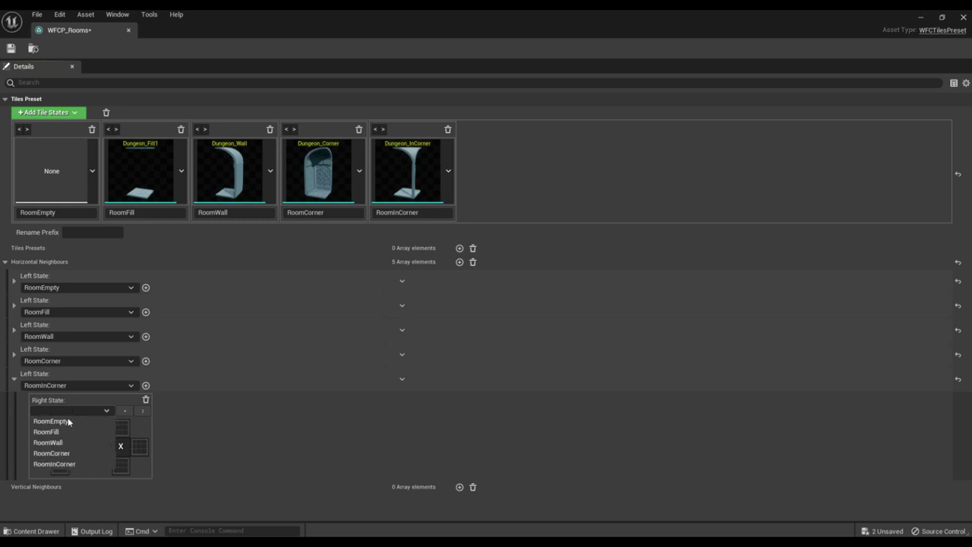
pyautogui.click(71, 432)
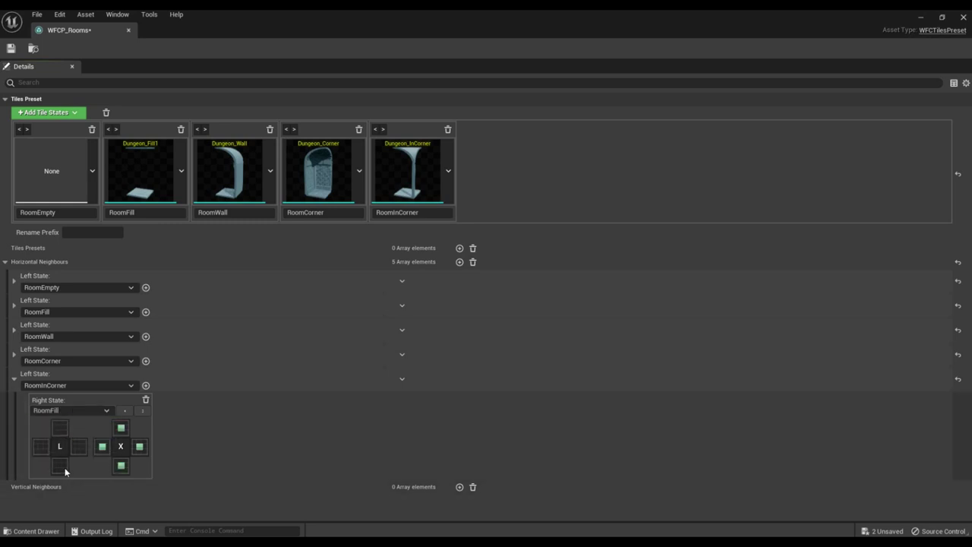
# - Add RoomWall and RoomCorner as right neighbours with their edge cells enabled, and save the preset
pyautogui.click(146, 385)
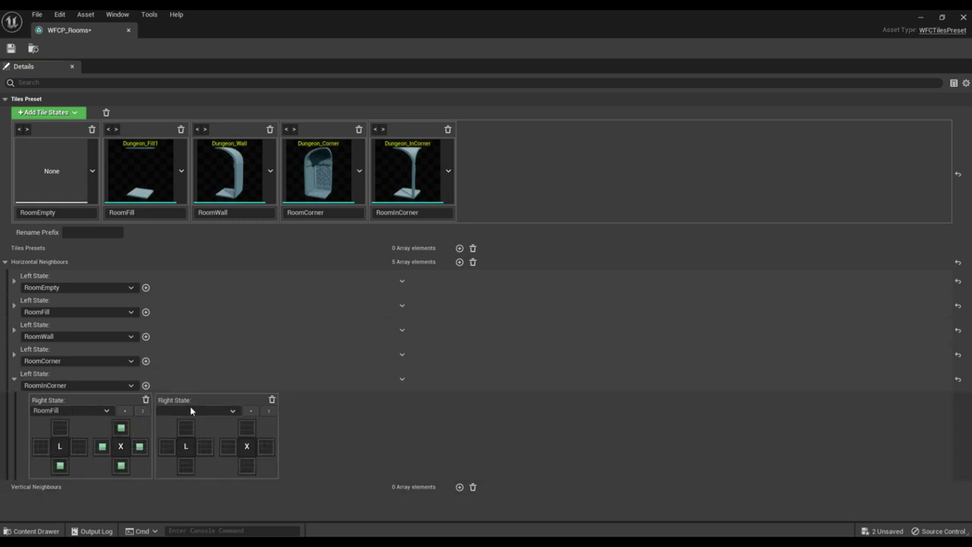
pyautogui.click(190, 410)
pyautogui.click(202, 442)
pyautogui.click(228, 448)
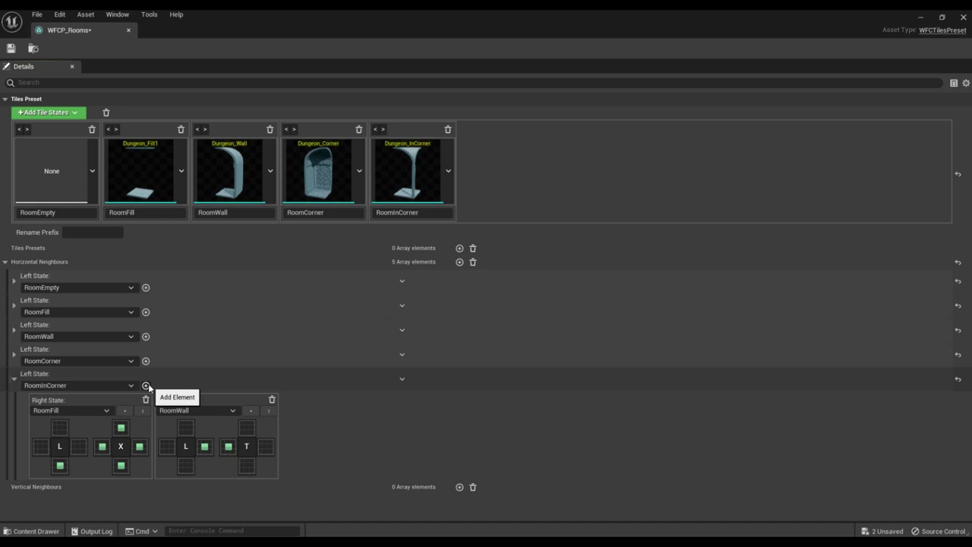
pyautogui.click(146, 385)
pyautogui.click(317, 410)
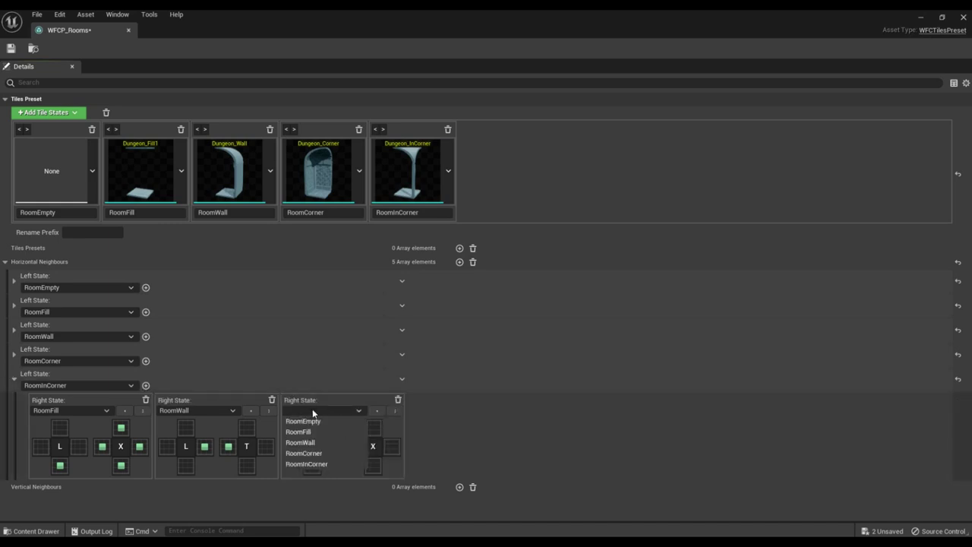
pyautogui.click(325, 454)
pyautogui.click(331, 447)
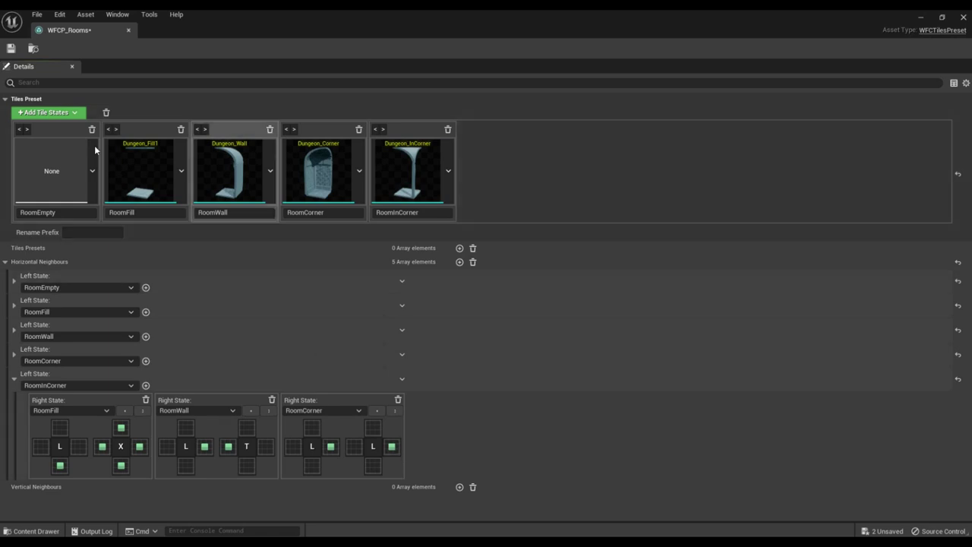
pyautogui.click(10, 48)
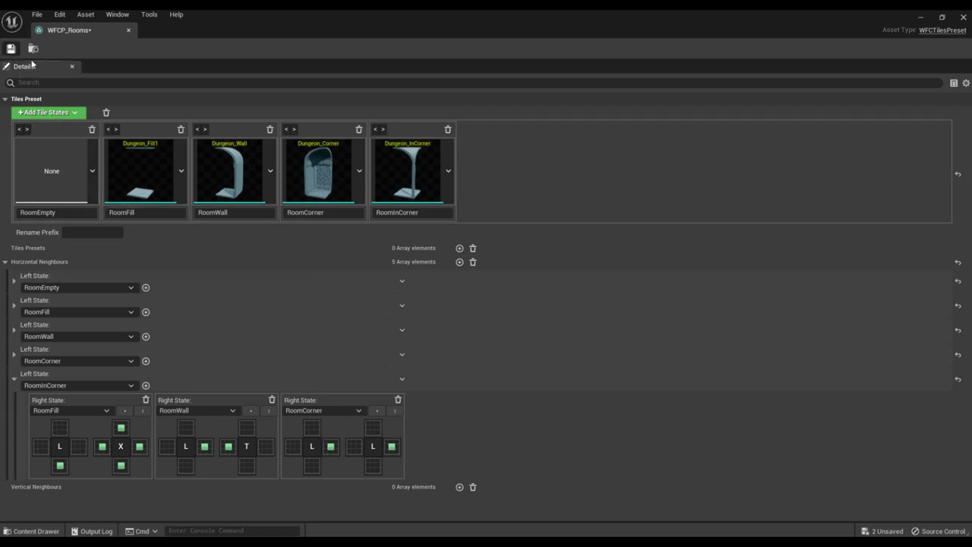
# - Close the WFCP_Rooms preset editor and generate a first new room layout from BP_WFCActor's details
pyautogui.click(964, 18)
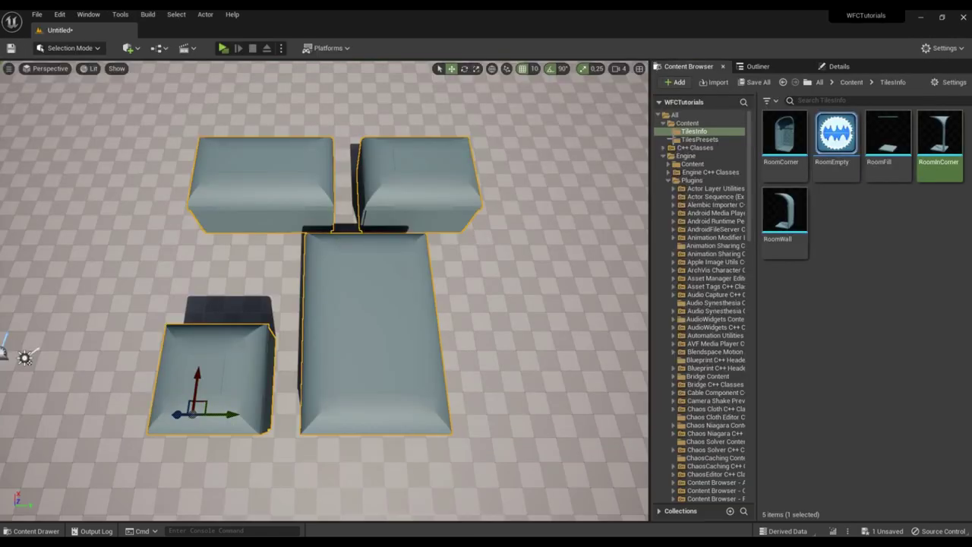
pyautogui.click(839, 67)
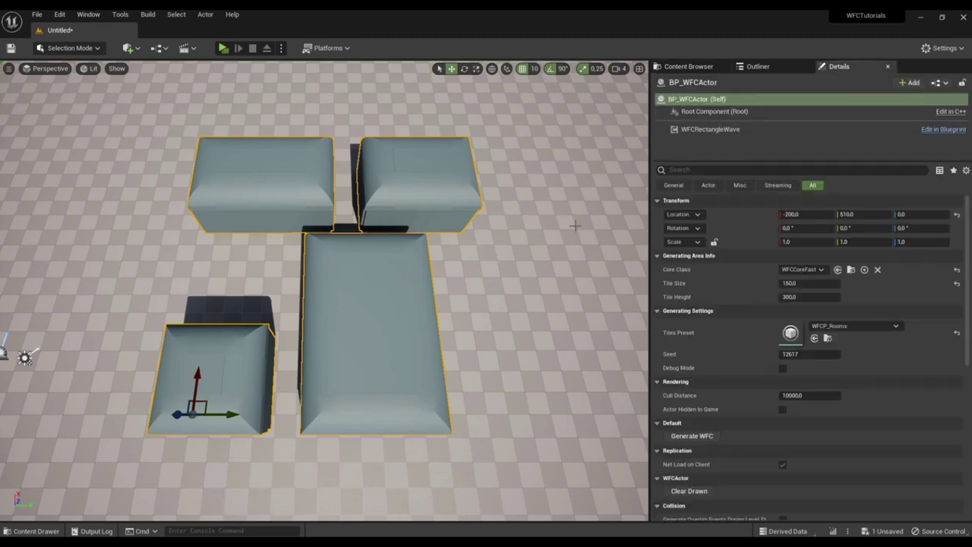
pyautogui.click(705, 437)
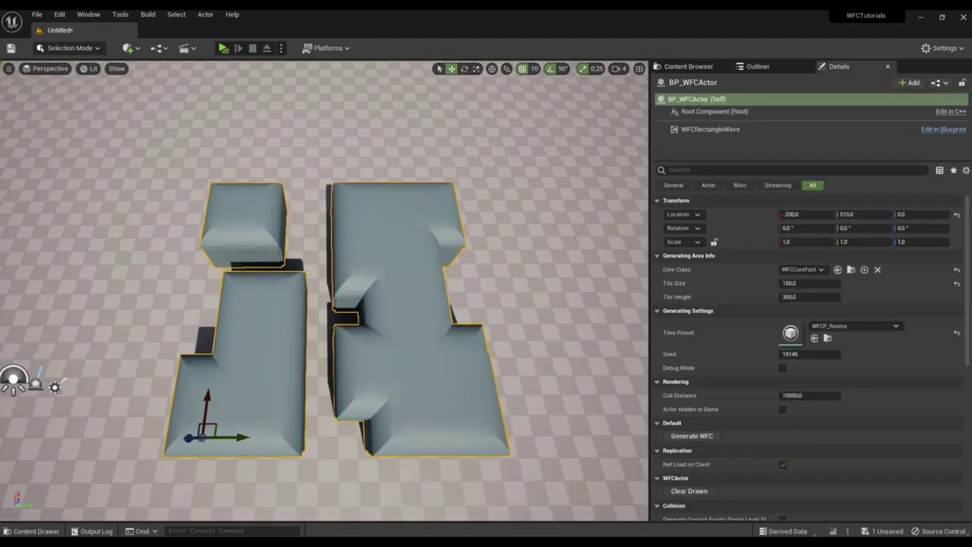
pyautogui.moveTo(512, 282); pyautogui.dragTo(512, 281, button='right')
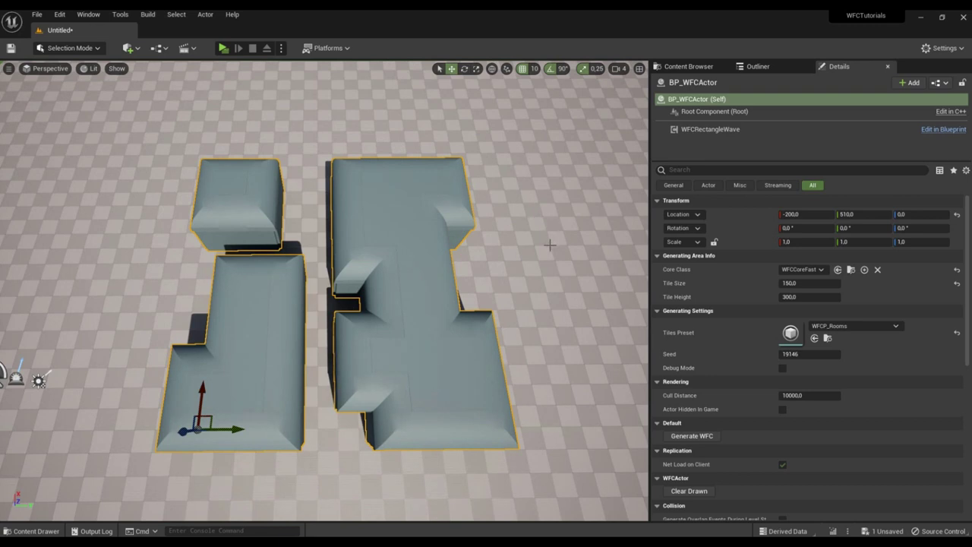
# - Regenerate the WFC layout a dozen more times, ending on the inner-corner rooms from seed 14241
pyautogui.click(693, 437)
pyautogui.click(693, 437)
pyautogui.click(693, 436)
pyautogui.click(693, 436)
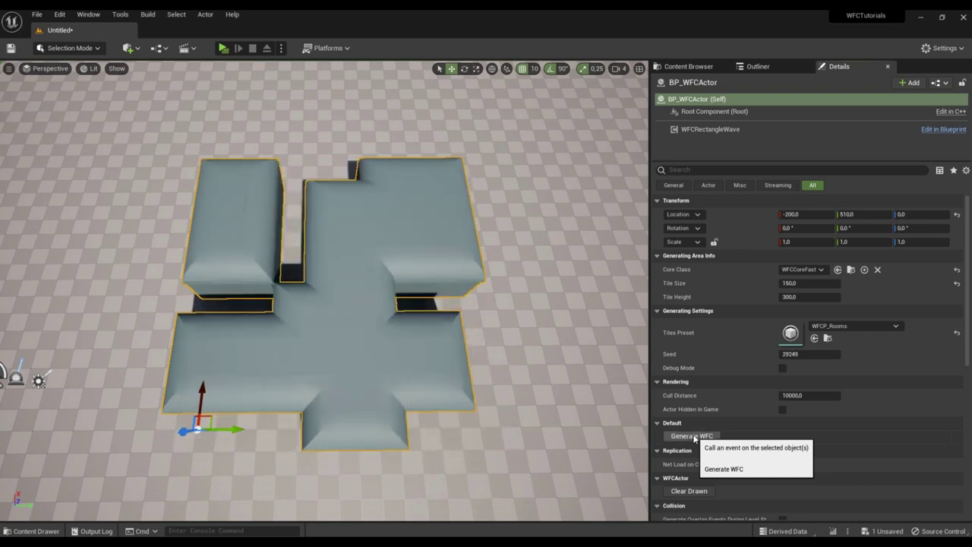
pyautogui.click(693, 437)
pyautogui.click(694, 436)
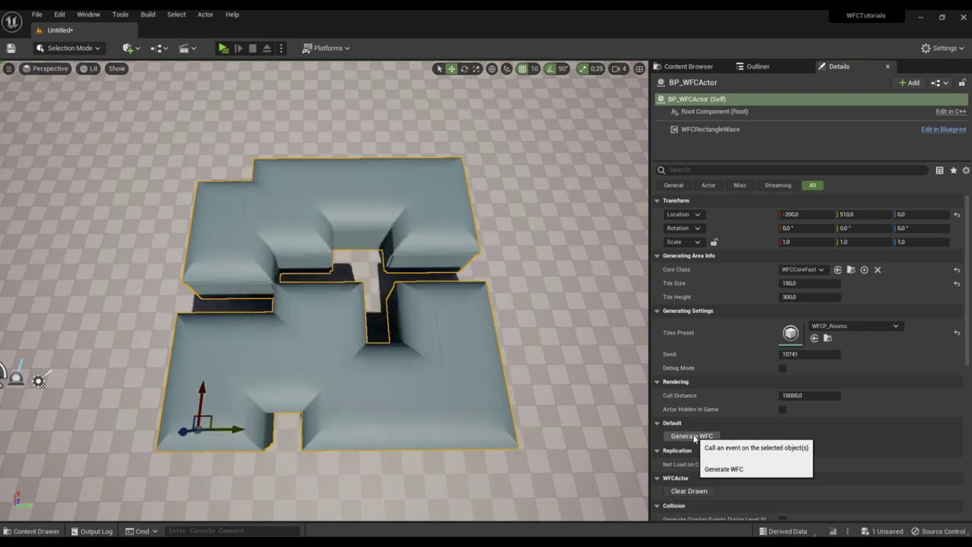
pyautogui.click(694, 437)
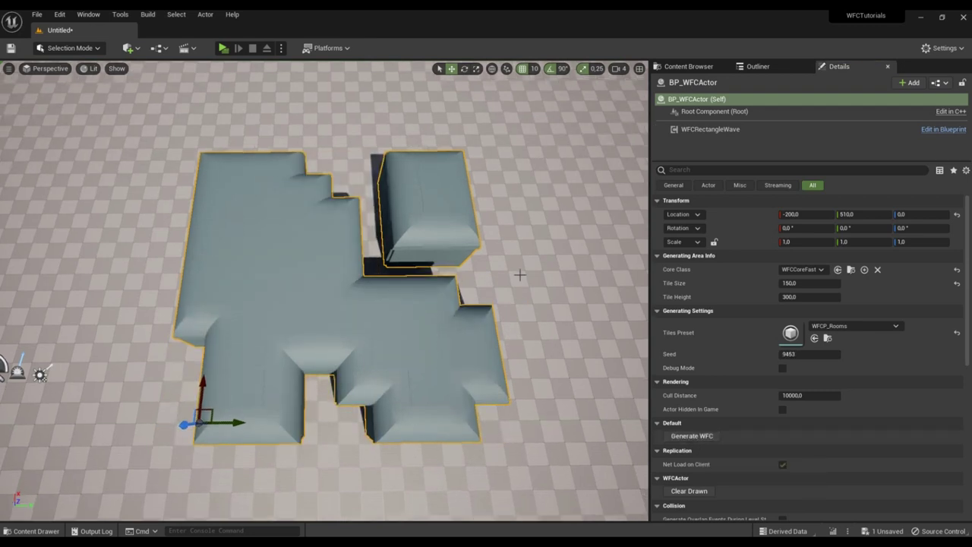
pyautogui.click(697, 437)
pyautogui.click(697, 438)
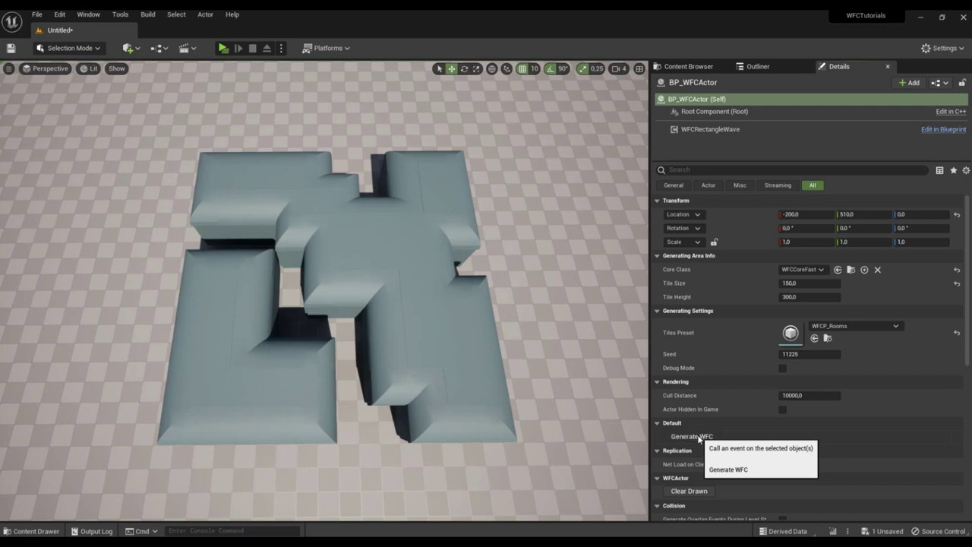
pyautogui.click(697, 438)
pyautogui.click(697, 438)
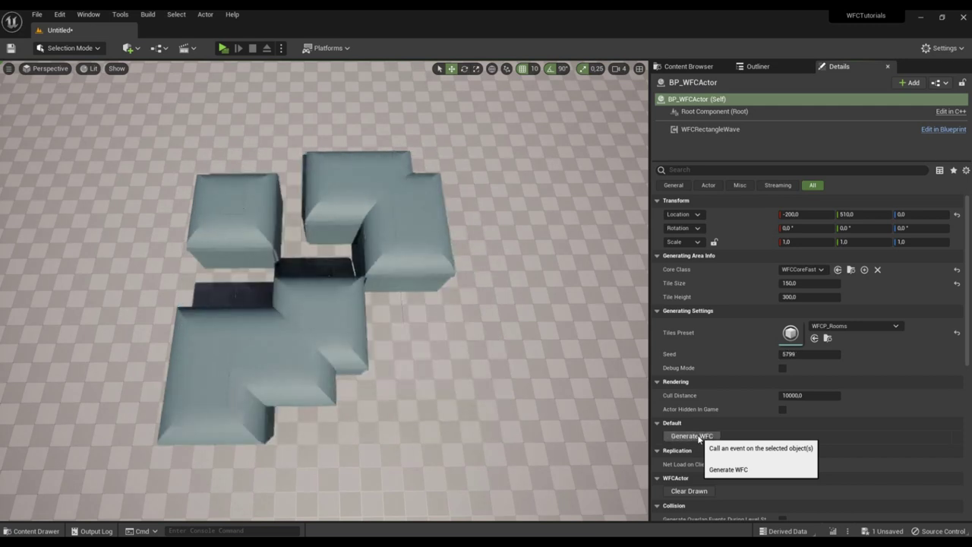
pyautogui.click(698, 438)
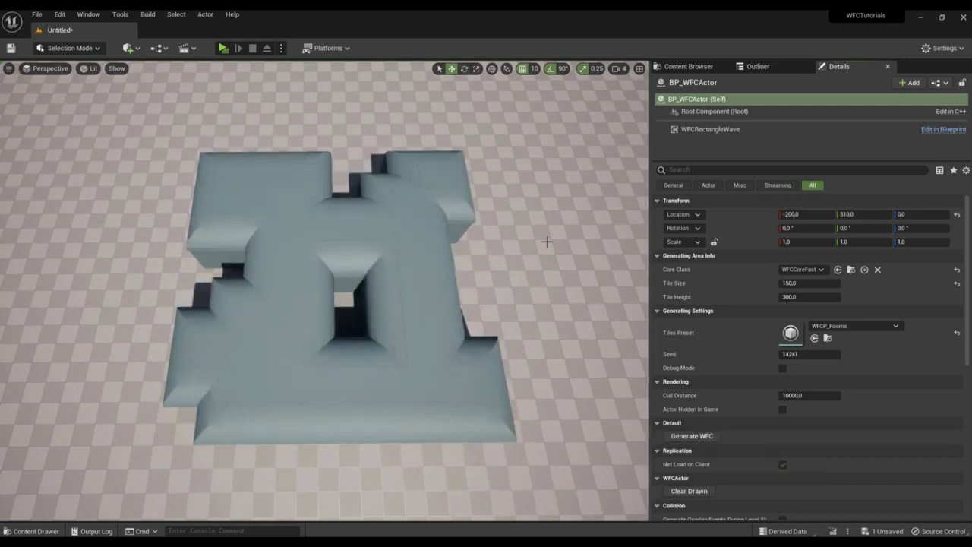